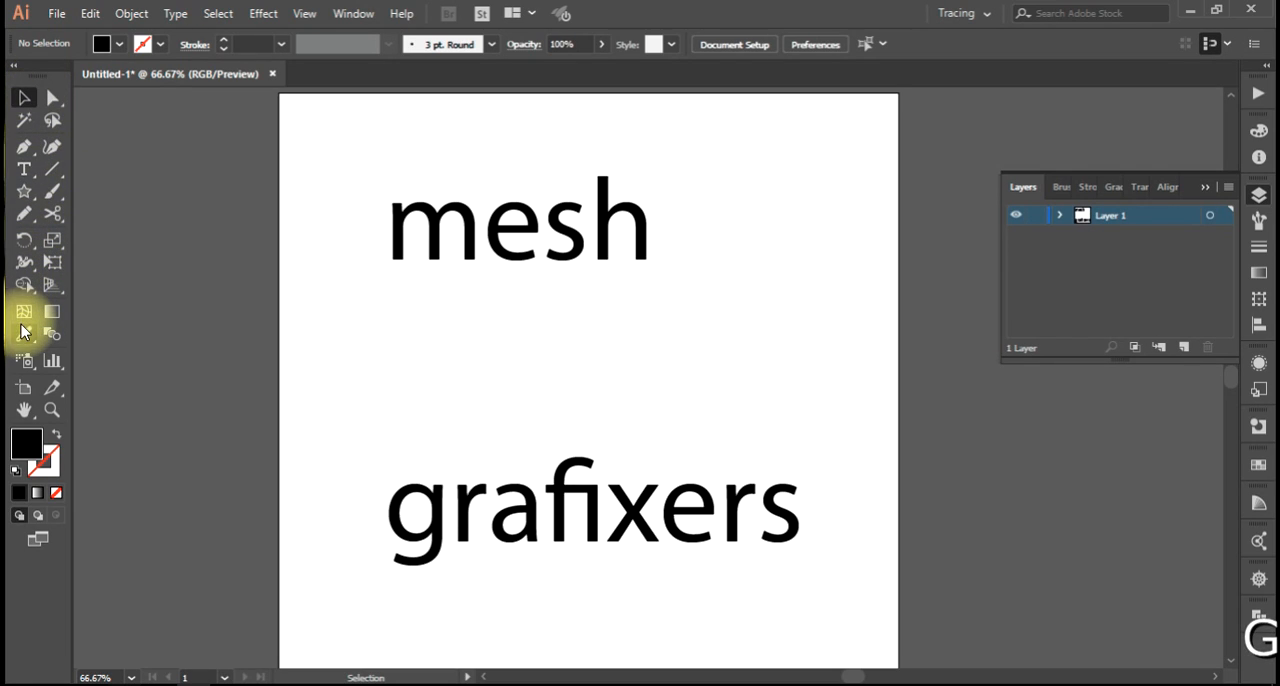
Draw a square between the two words and give it a black outline with no fill.
left_click(24, 197)
left_click(100, 180)
left_click_drag(429, 284, 599, 451)
left_click(57, 435)
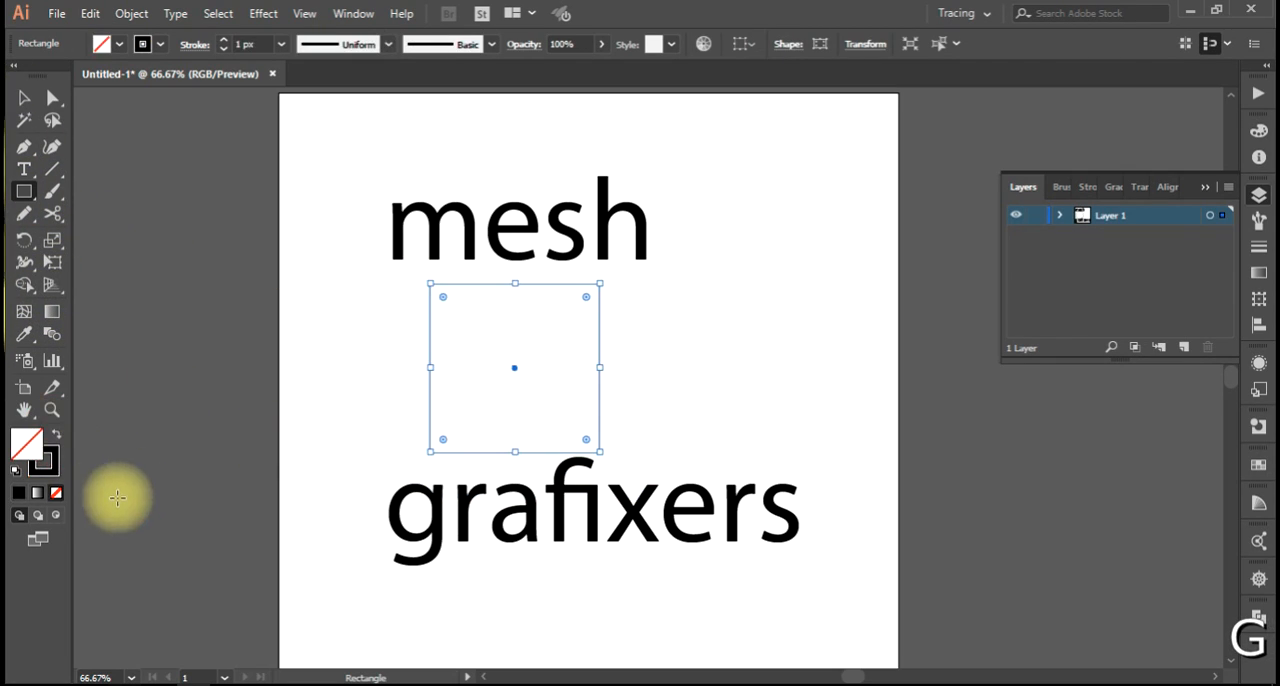
Draw two wavy horizontal and two curved vertical freehand lines across the square to sketch a mesh grid.
left_click(24, 214)
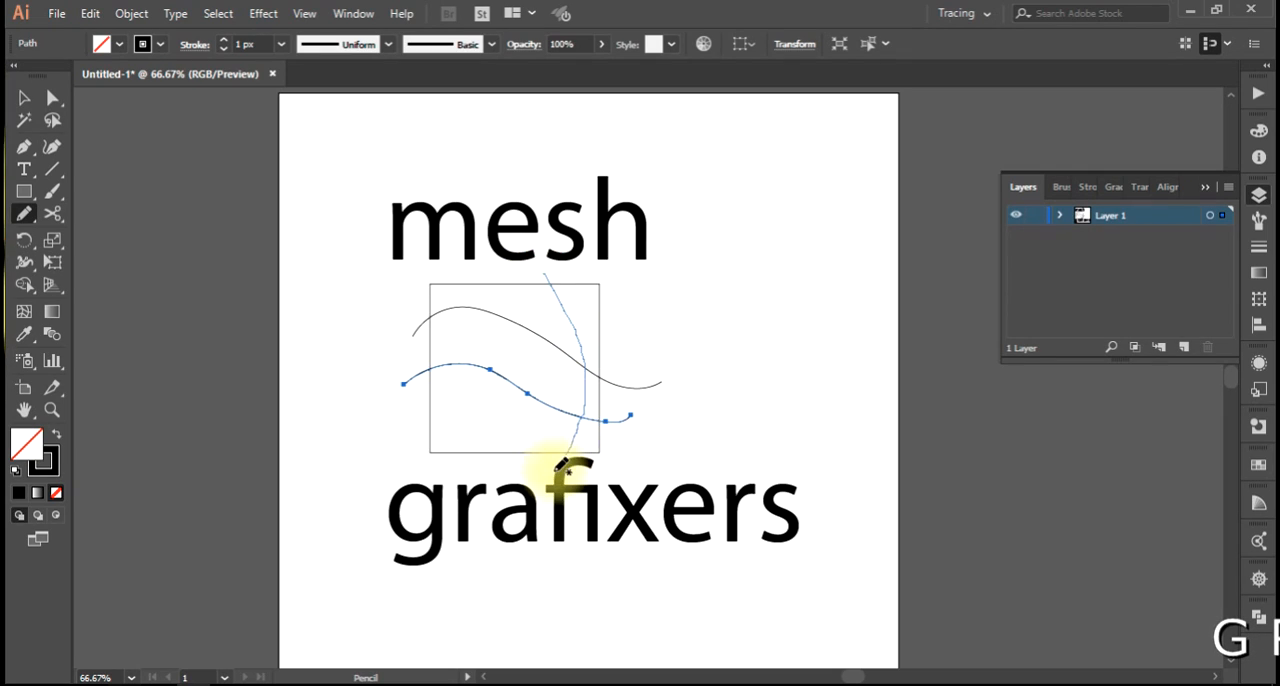
key("b")
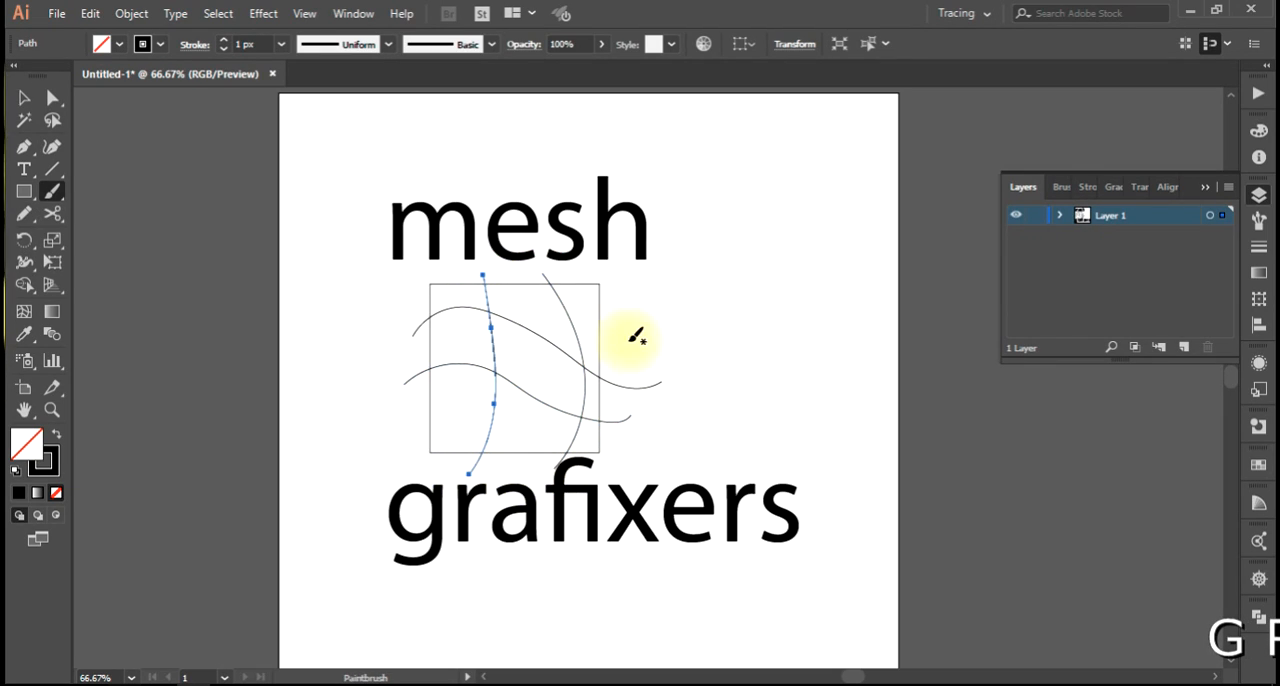
left_click_drag(468, 418, 425, 385)
key("ctrl+z")
key("v")
key("ctrl+z")
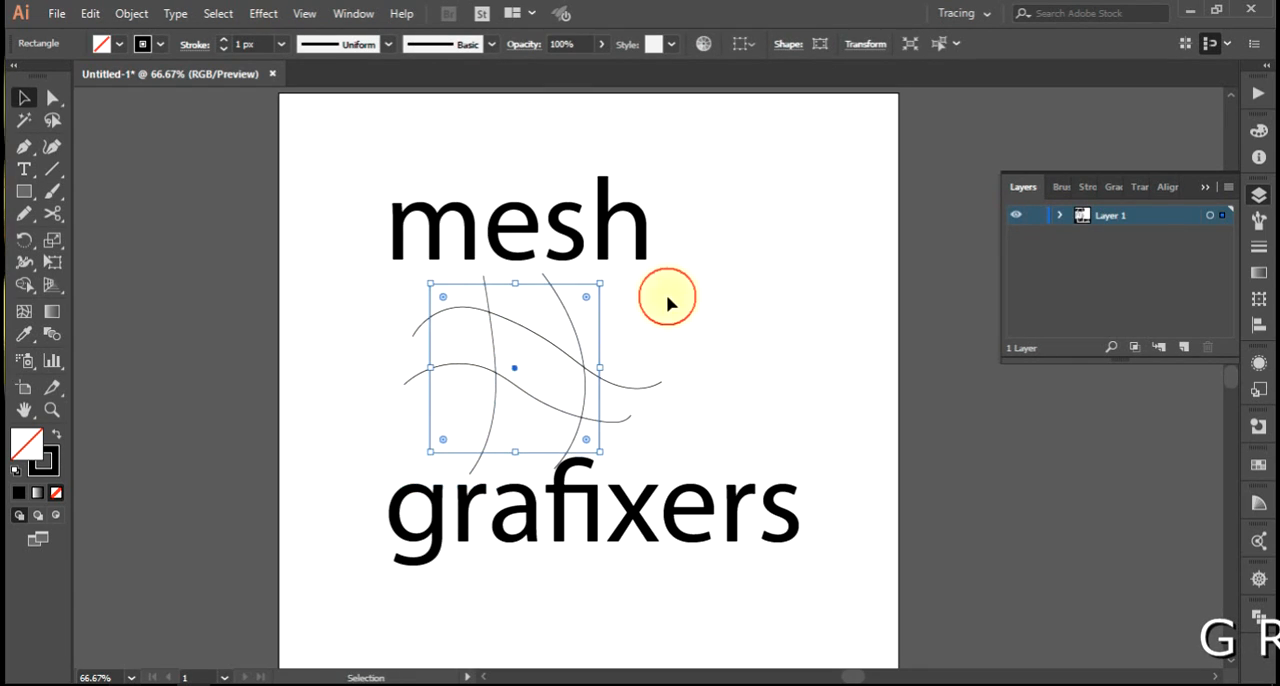
Set the stroke weight of the square and the four curved lines to 5 px.
key("ctrl+a")
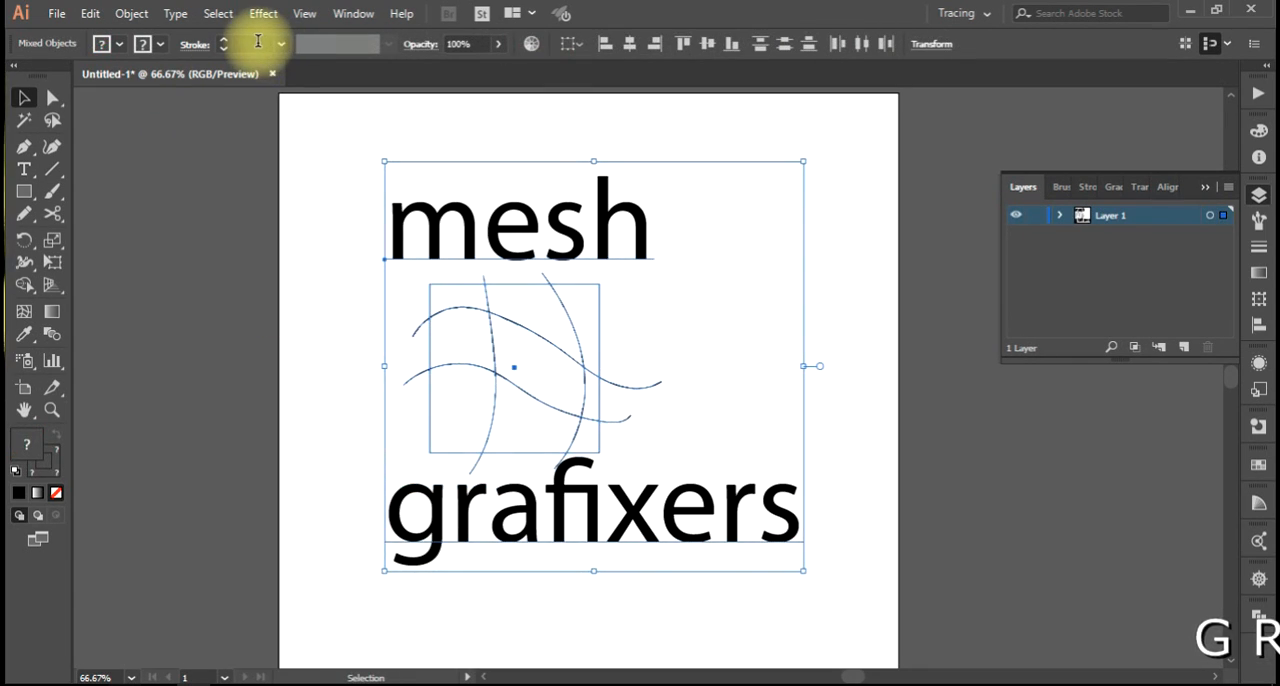
left_click(591, 229, "shift")
scroll(246, 43, "up", 2)
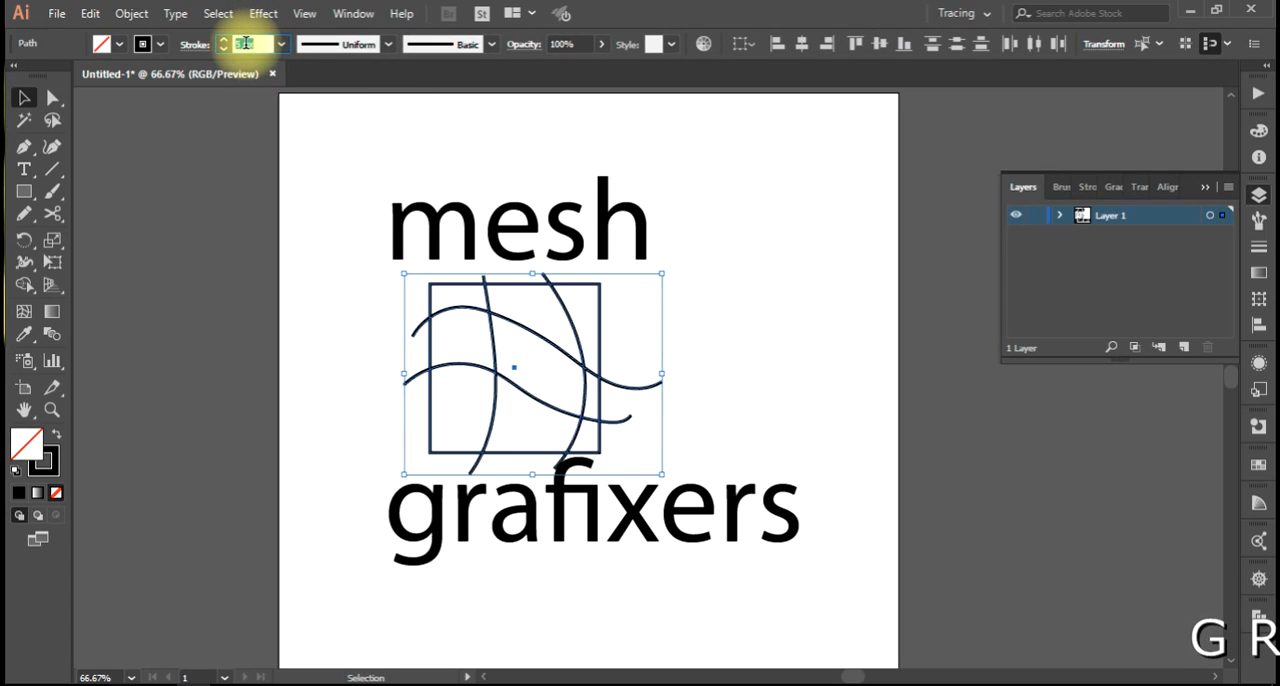
left_click(400, 403)
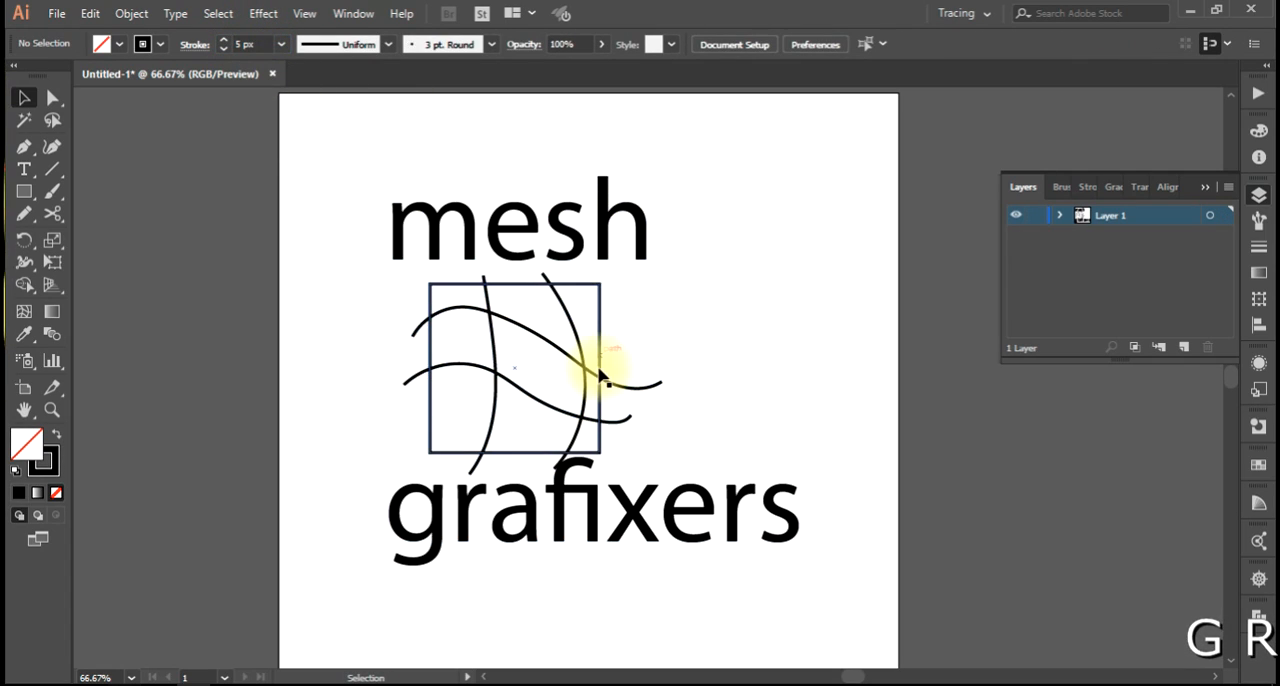
Delete all artwork and draw a black-filled square without a stroke in the artboard's upper left area.
key("ctrl+a")
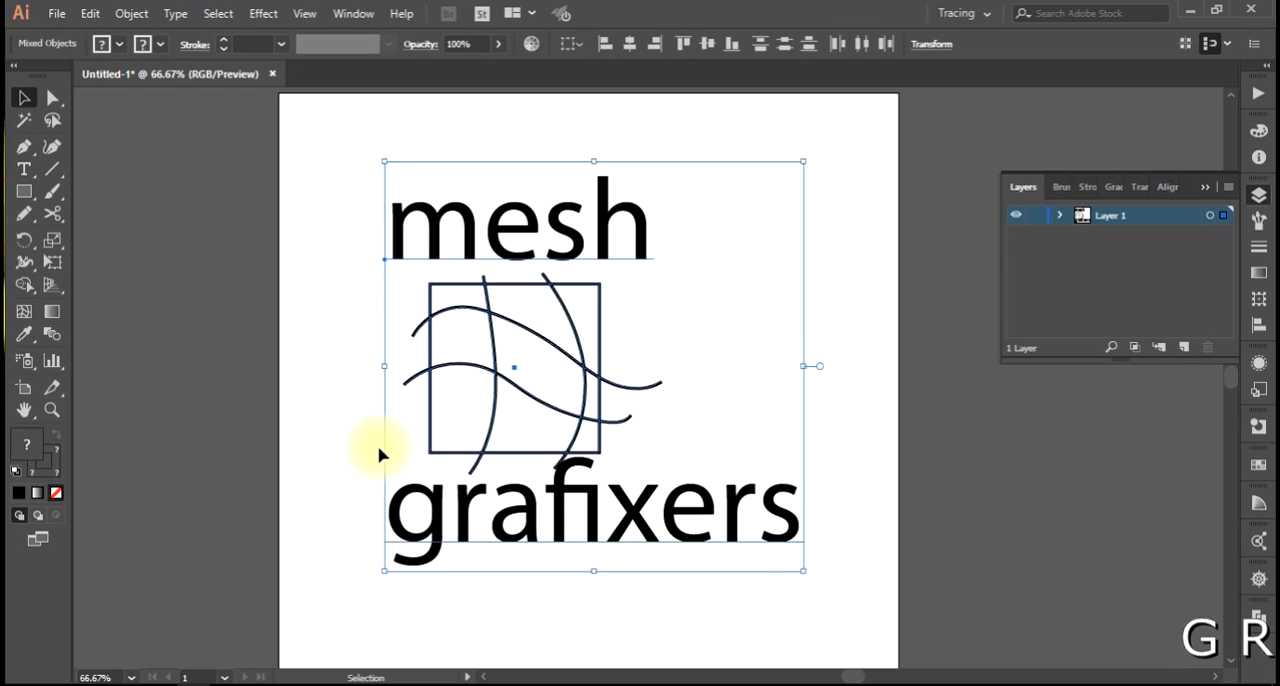
key("Delete")
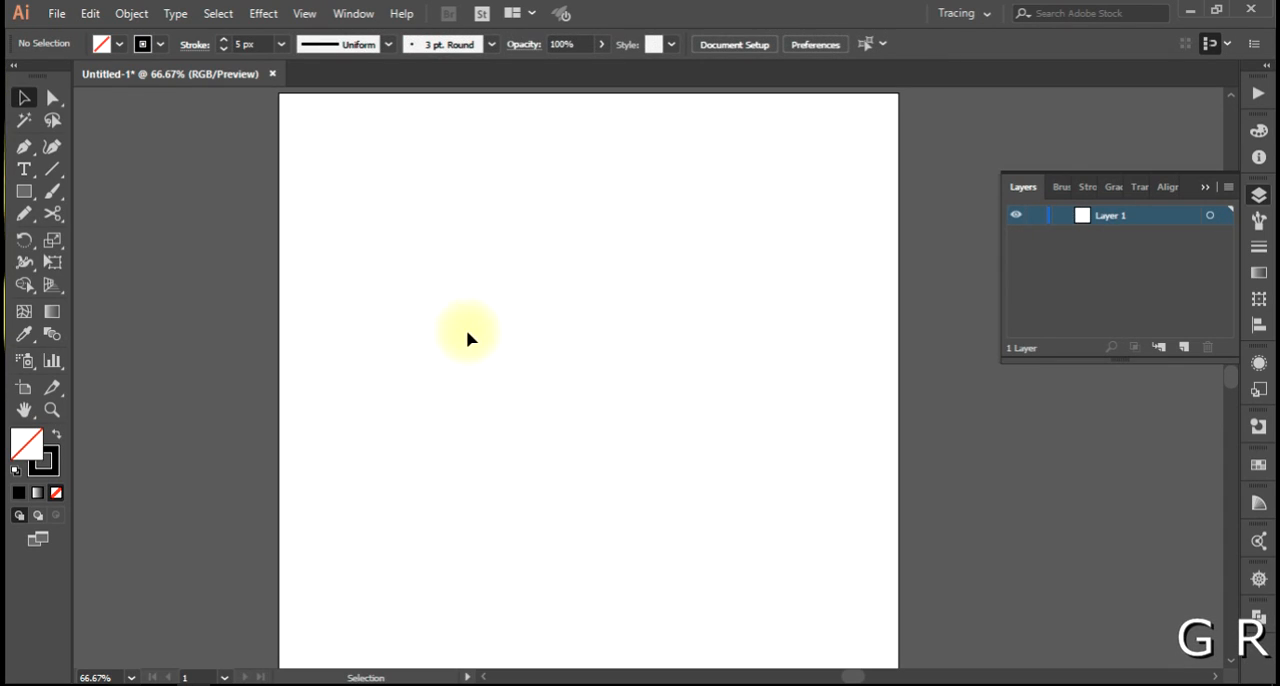
left_click(22, 193)
left_click_drag(417, 291, 572, 390)
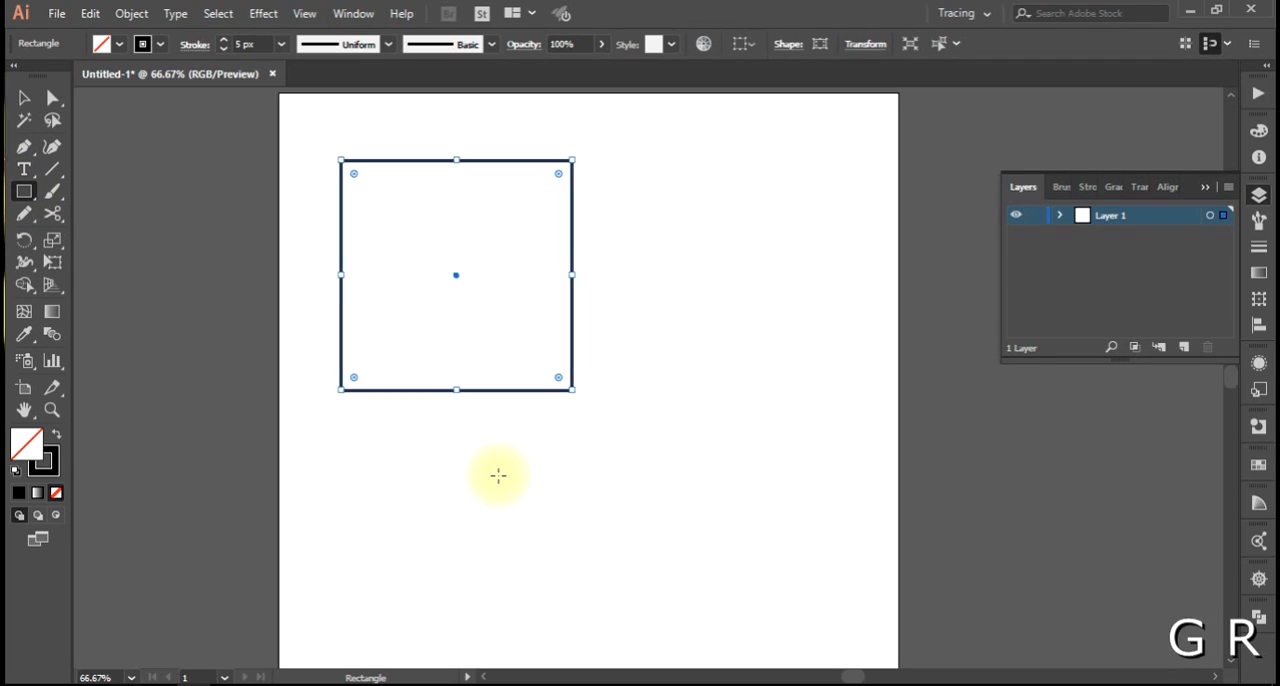
left_click(56, 433)
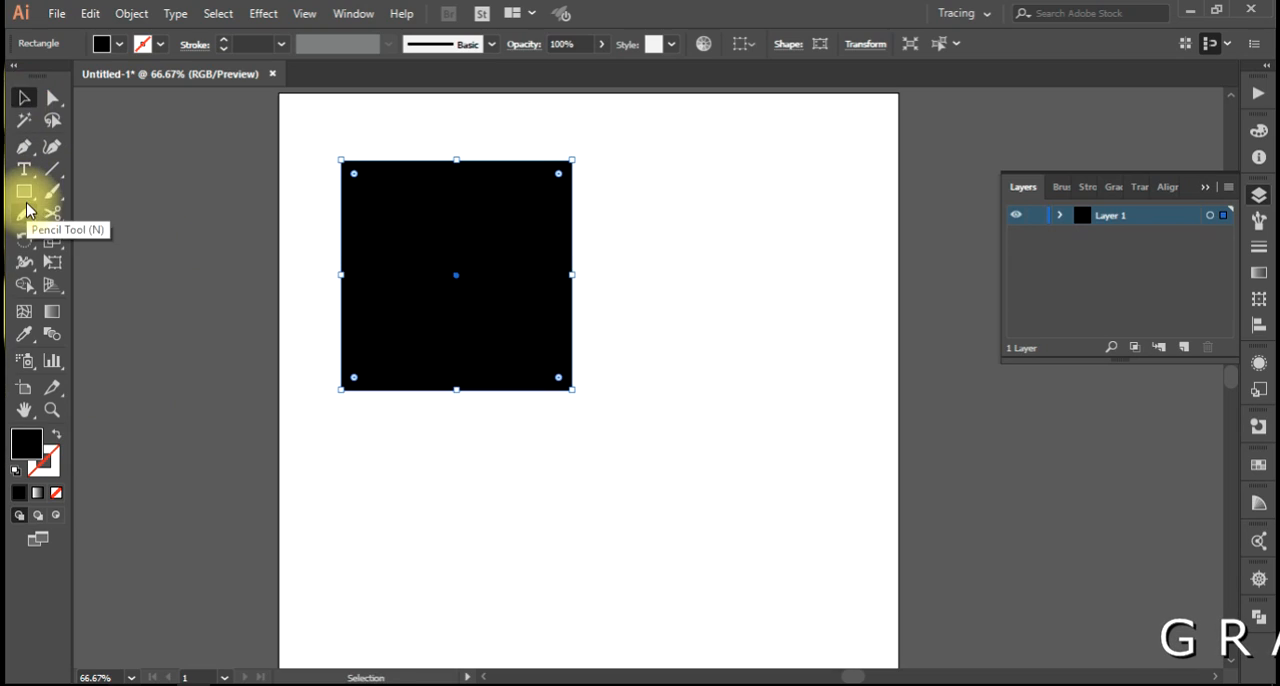
Draw a black circle about 363 px wide beside the square and a tall narrow rectangle below the square.
left_click_drag(24, 196, 88, 234)
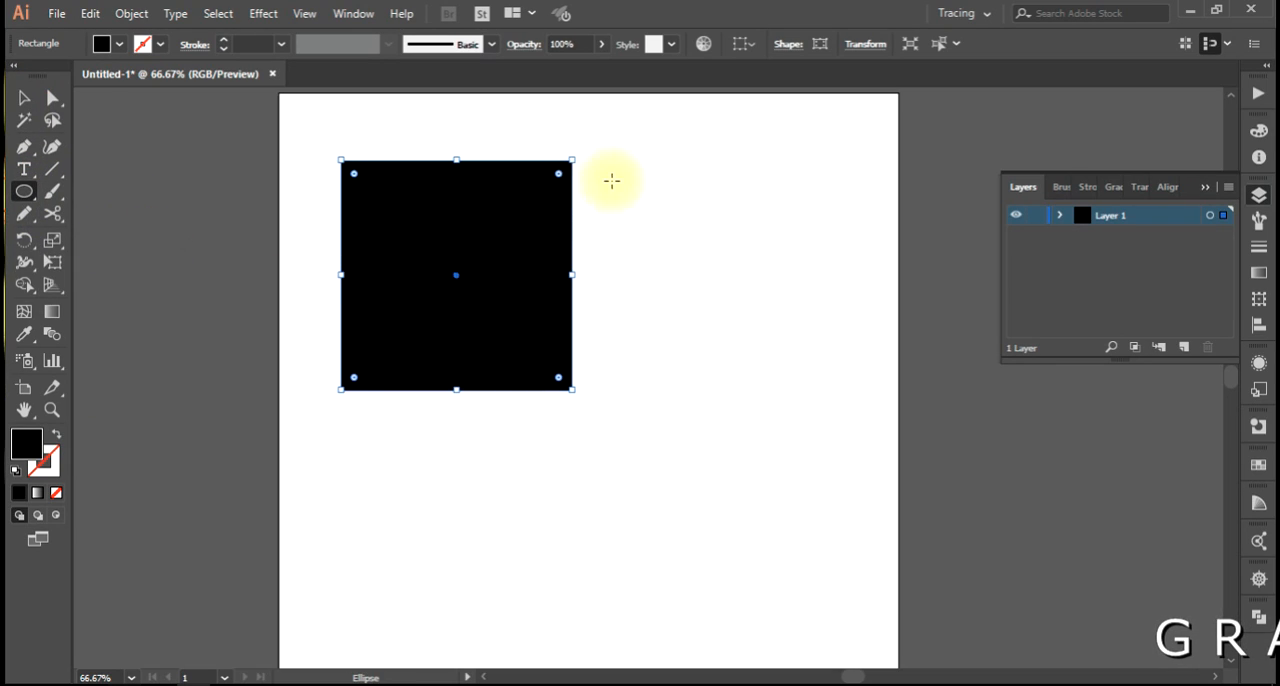
left_click_drag(627, 175, 851, 395)
left_click_drag(688, 388, 664, 269)
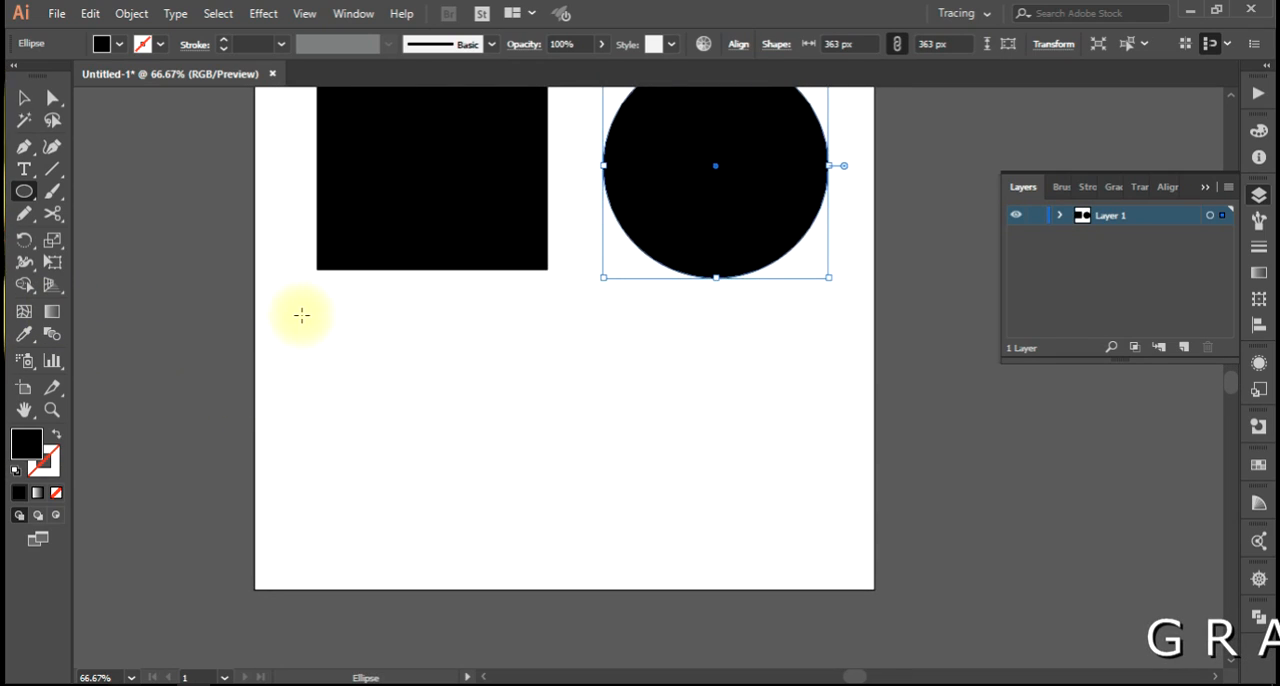
left_click_drag(24, 191, 100, 192)
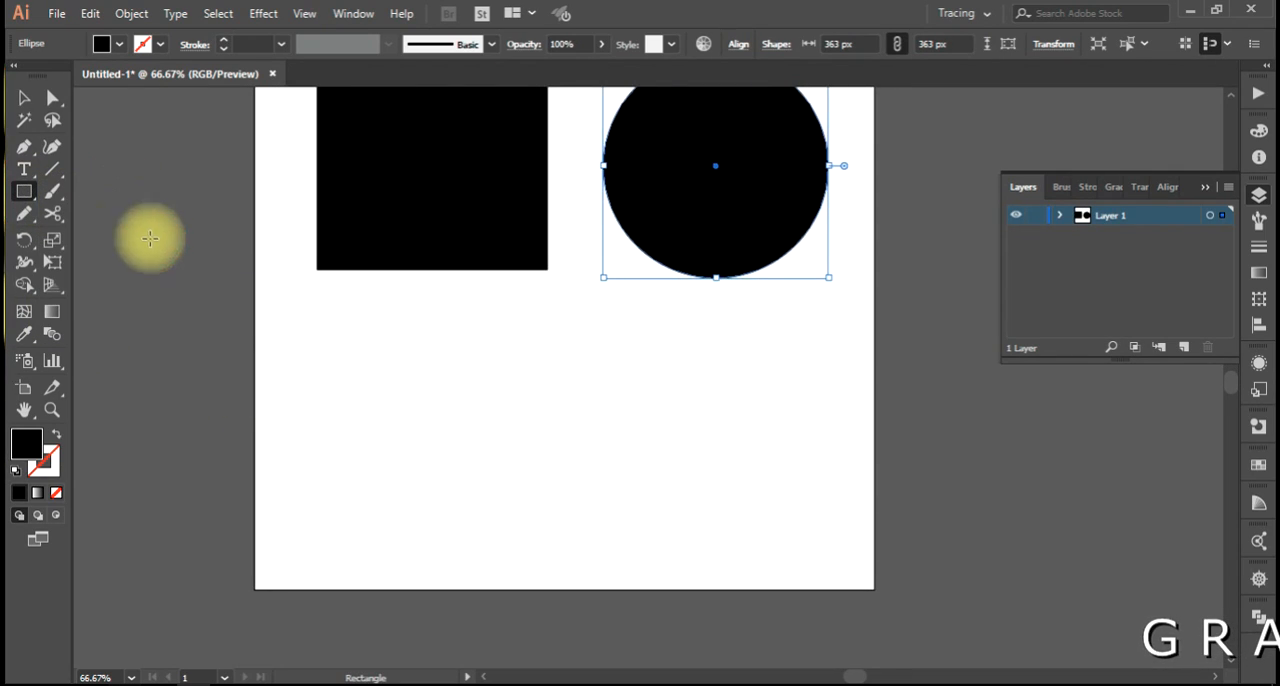
left_click_drag(284, 308, 398, 567)
Create a three-sided polygon beside the tall rectangle, stretch it to about the rectangle's height, and align it next to it.
left_click_drag(24, 191, 107, 259)
left_click(520, 418)
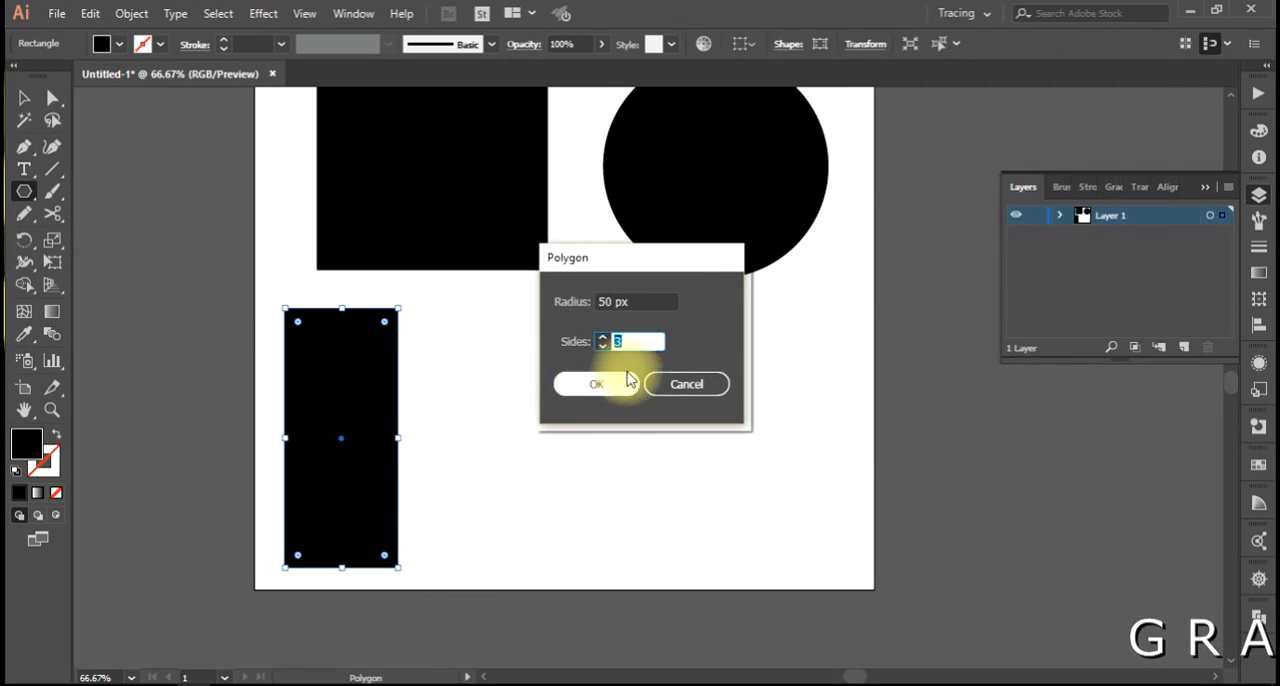
type("3")
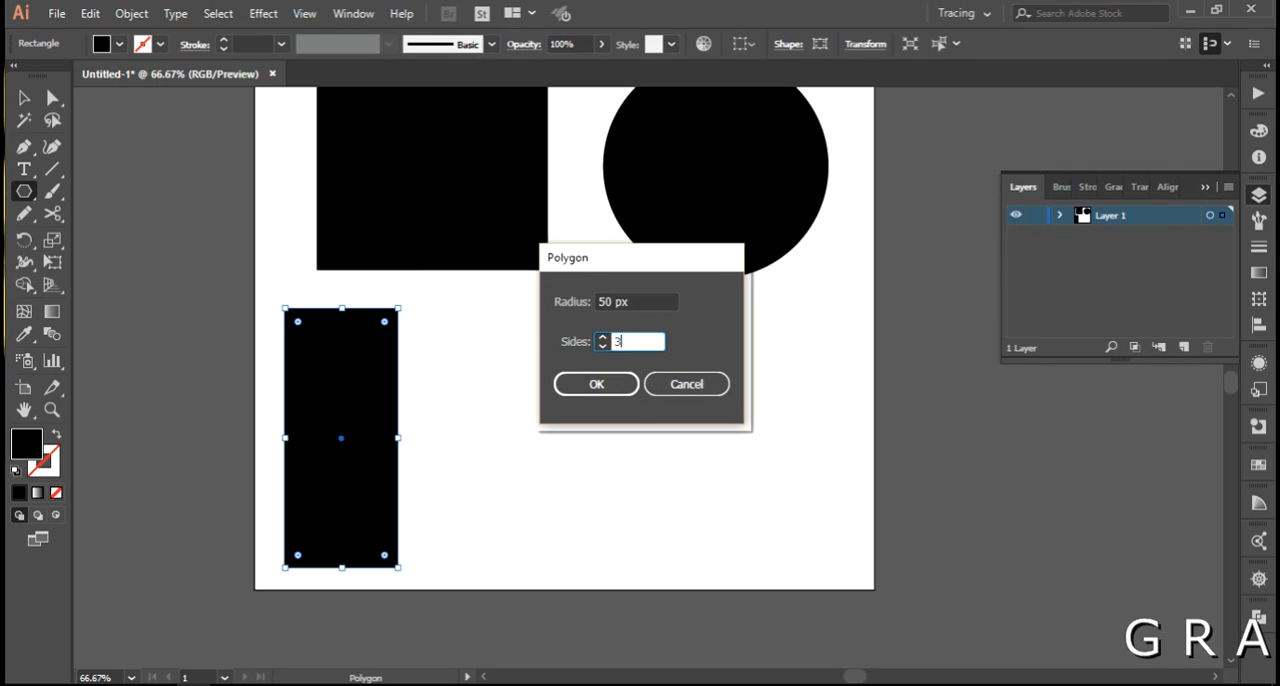
key("Return")
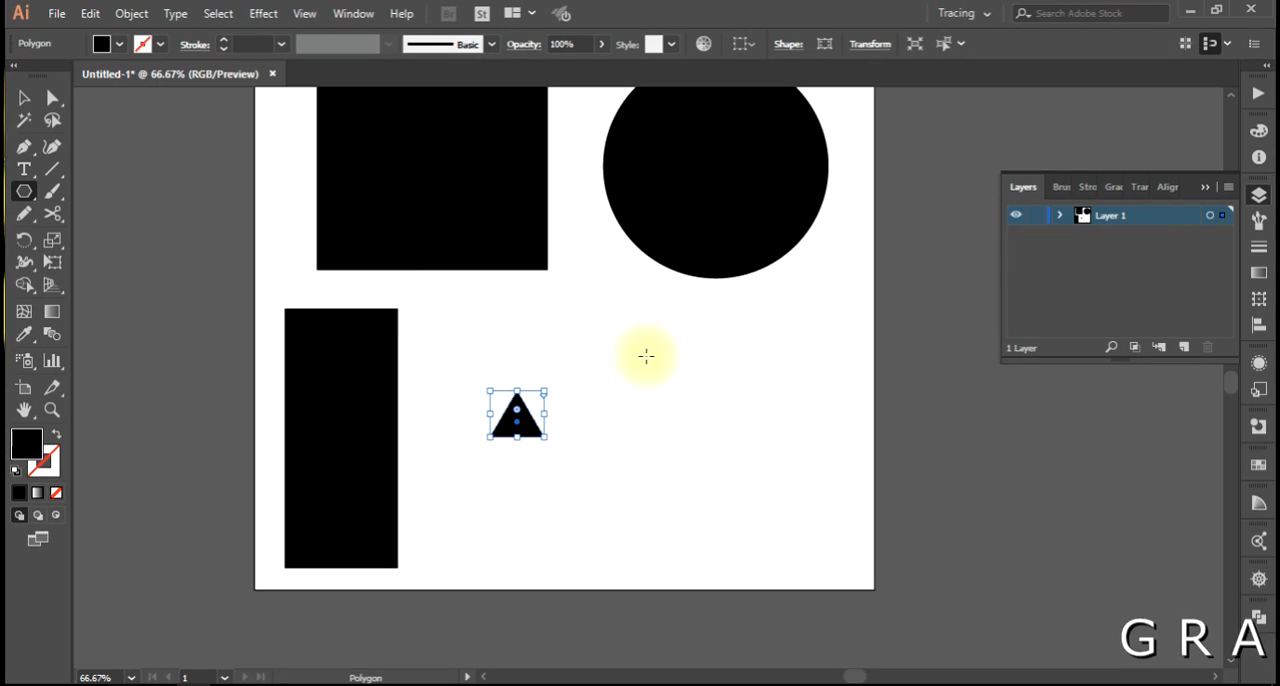
left_click_drag(518, 441, 520, 506)
left_click_drag(547, 381, 591, 376)
key("v")
left_click_drag(512, 410, 506, 452)
Draw a black five-pointed star beside the triangle, about as tall as the triangle.
left_click_drag(24, 207, 84, 277)
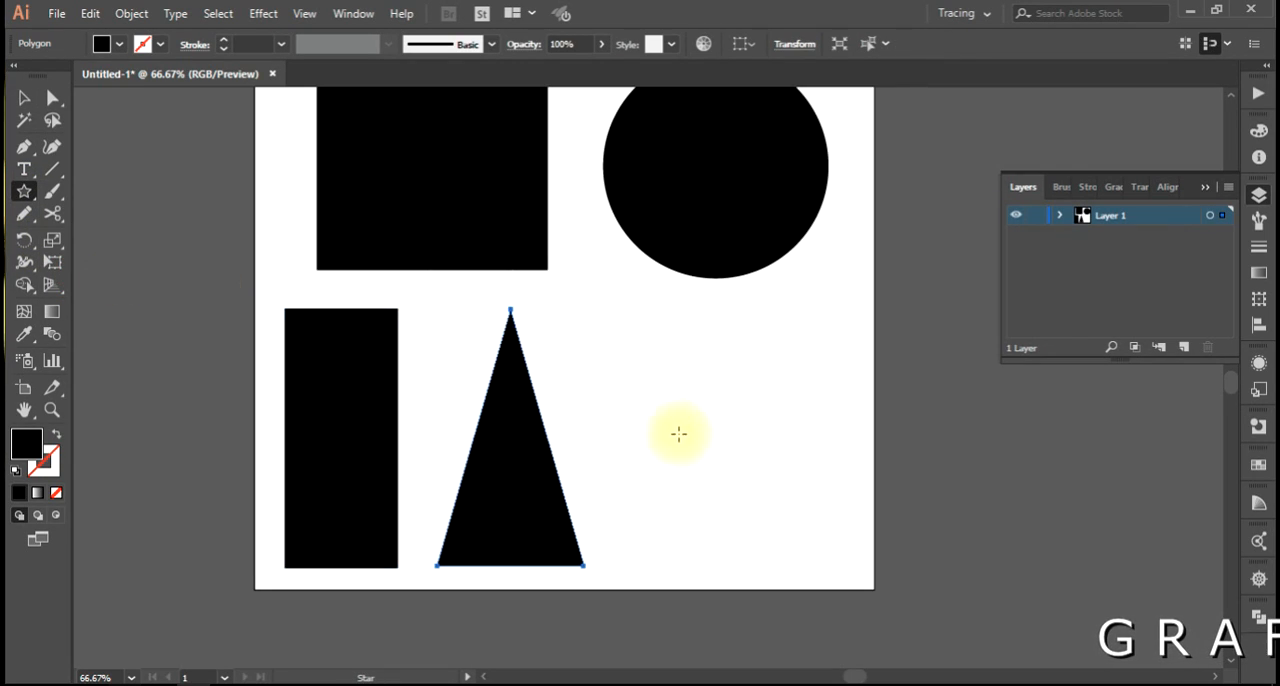
left_click_drag(714, 424, 751, 431)
key("v")
left_click(823, 330)
Add a gradient mesh with three horizontal and three vertical lines to the square, starting from its center.
left_click_drag(794, 311, 780, 377)
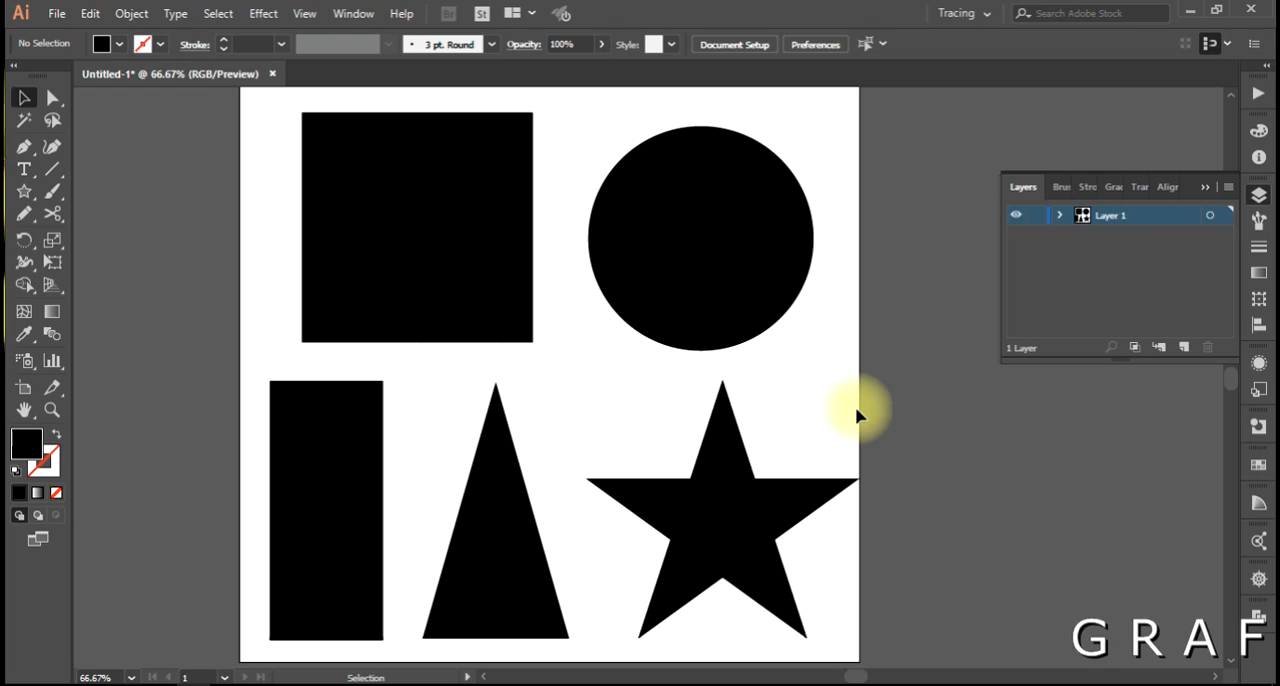
left_click(378, 222)
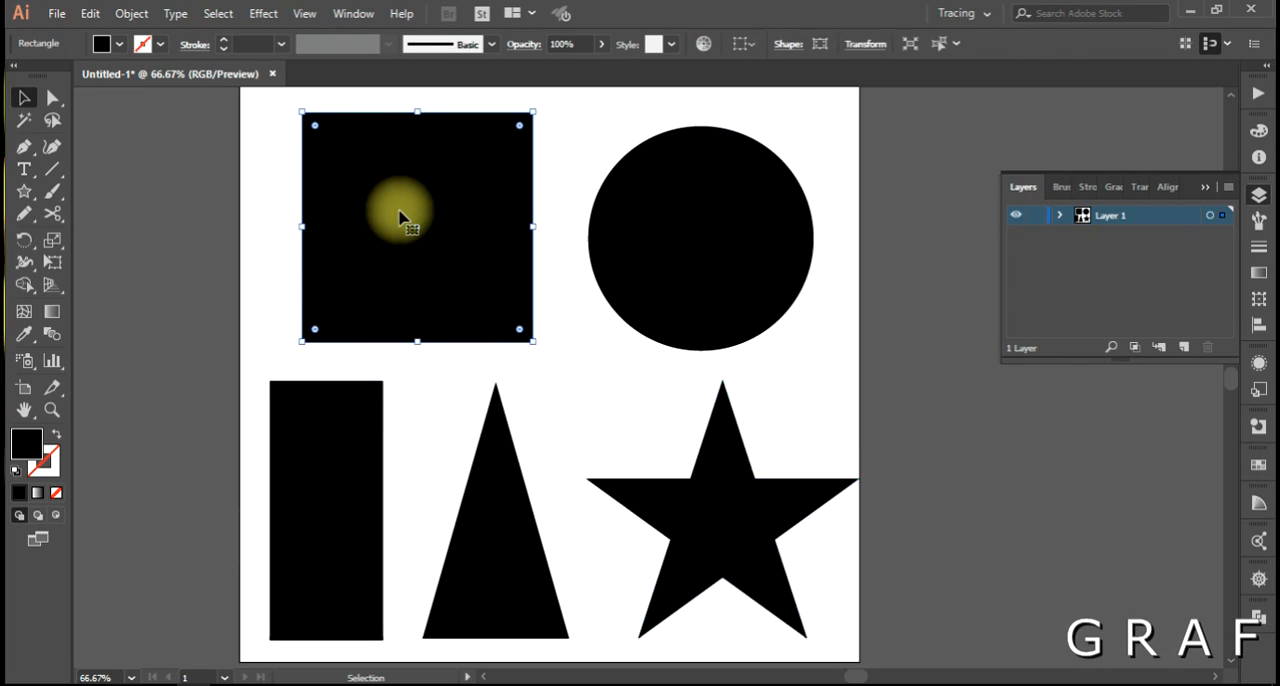
left_click(24, 313)
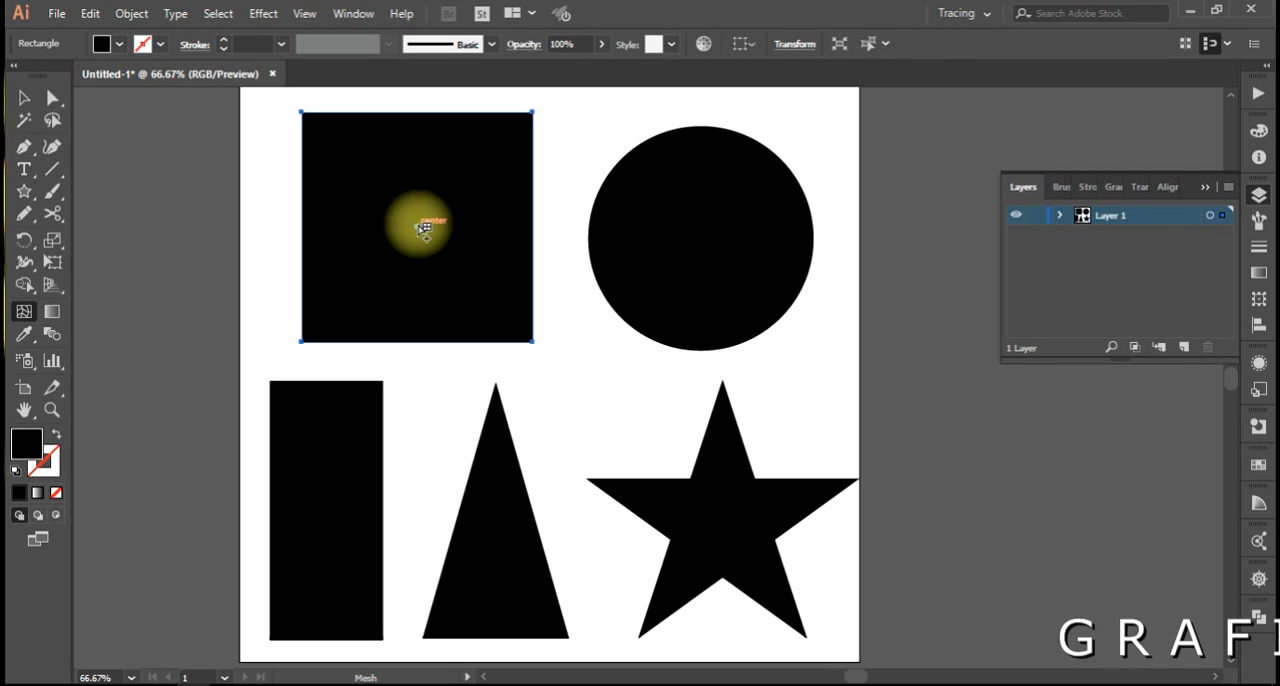
left_click(418, 227)
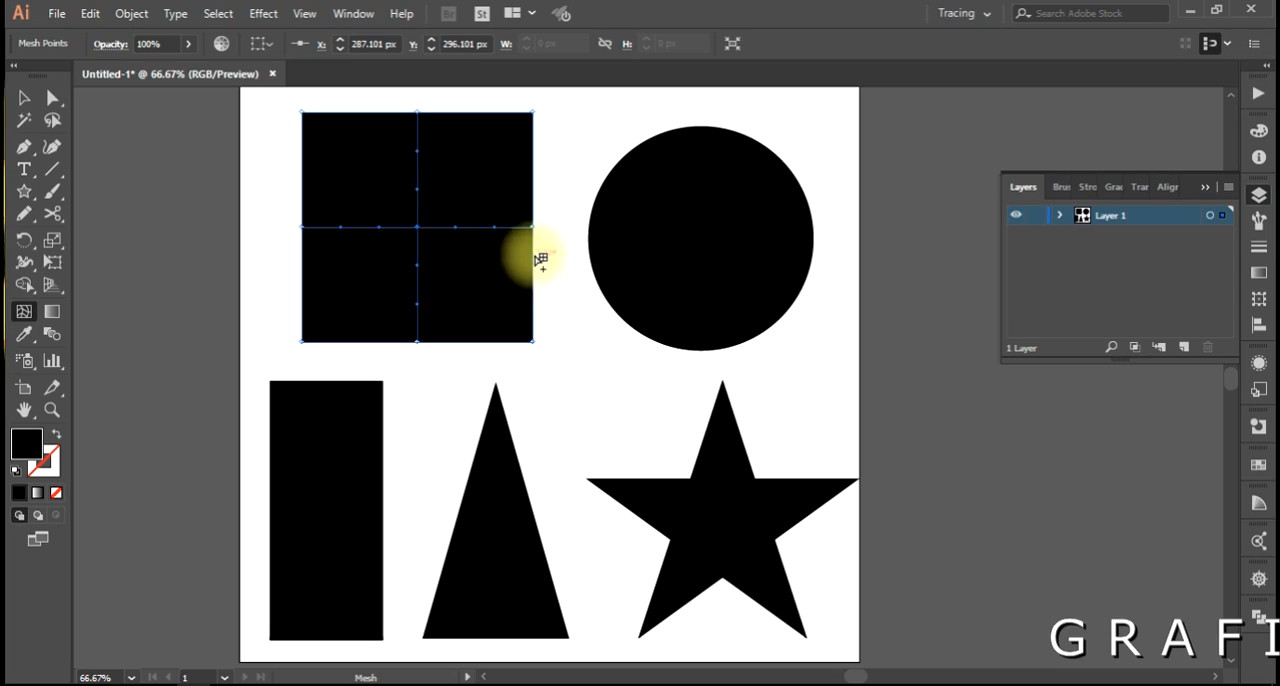
left_click(420, 168)
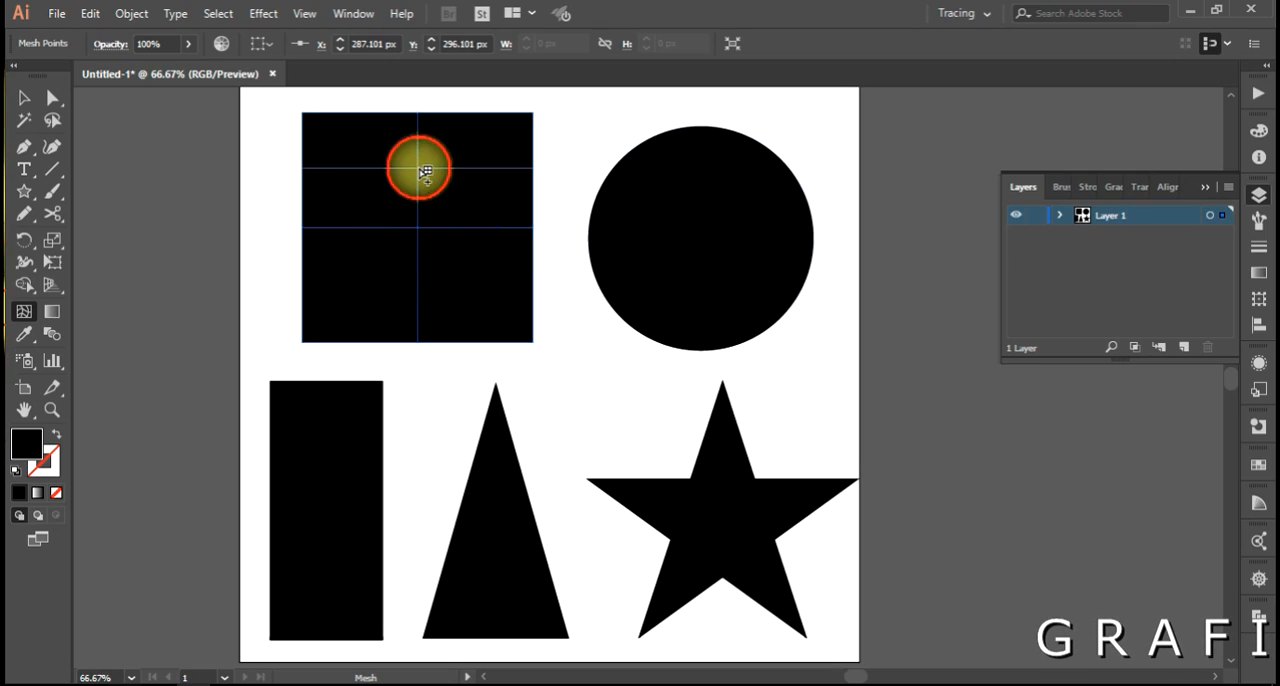
left_click(491, 227)
left_click(345, 227)
left_click(417, 295)
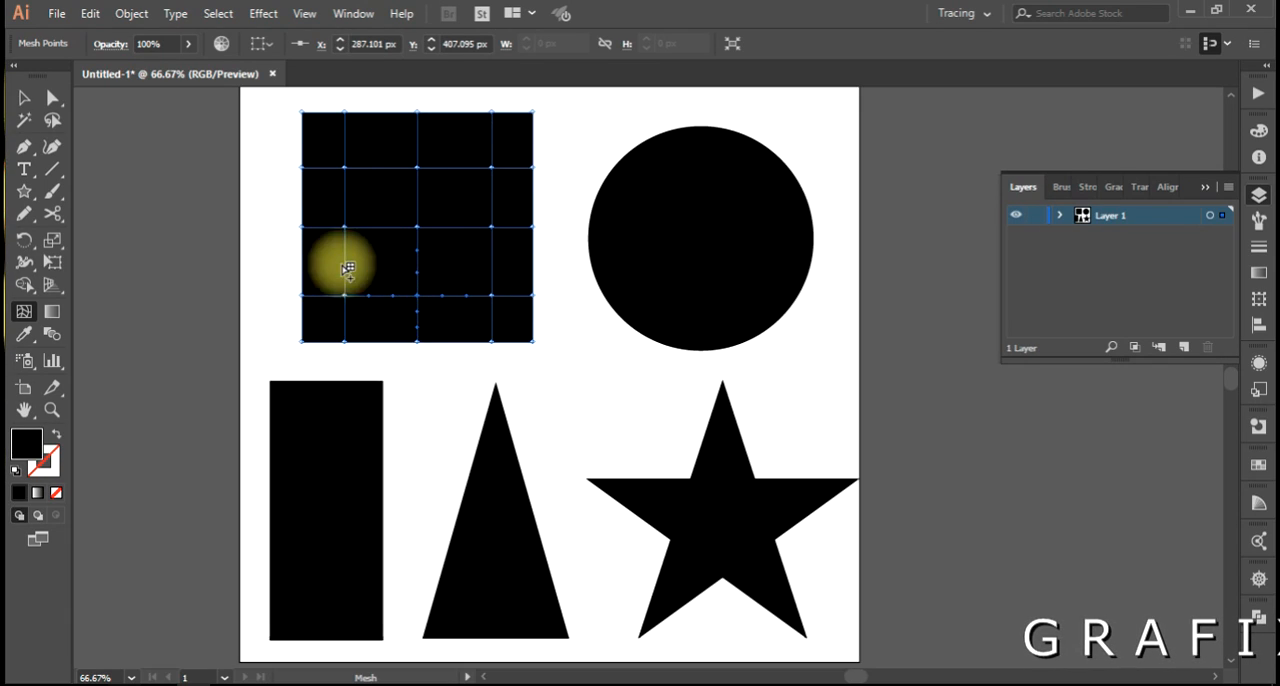
Add a gradient mesh with three horizontal and three vertical lines to the circle, starting from its center.
left_click(707, 244)
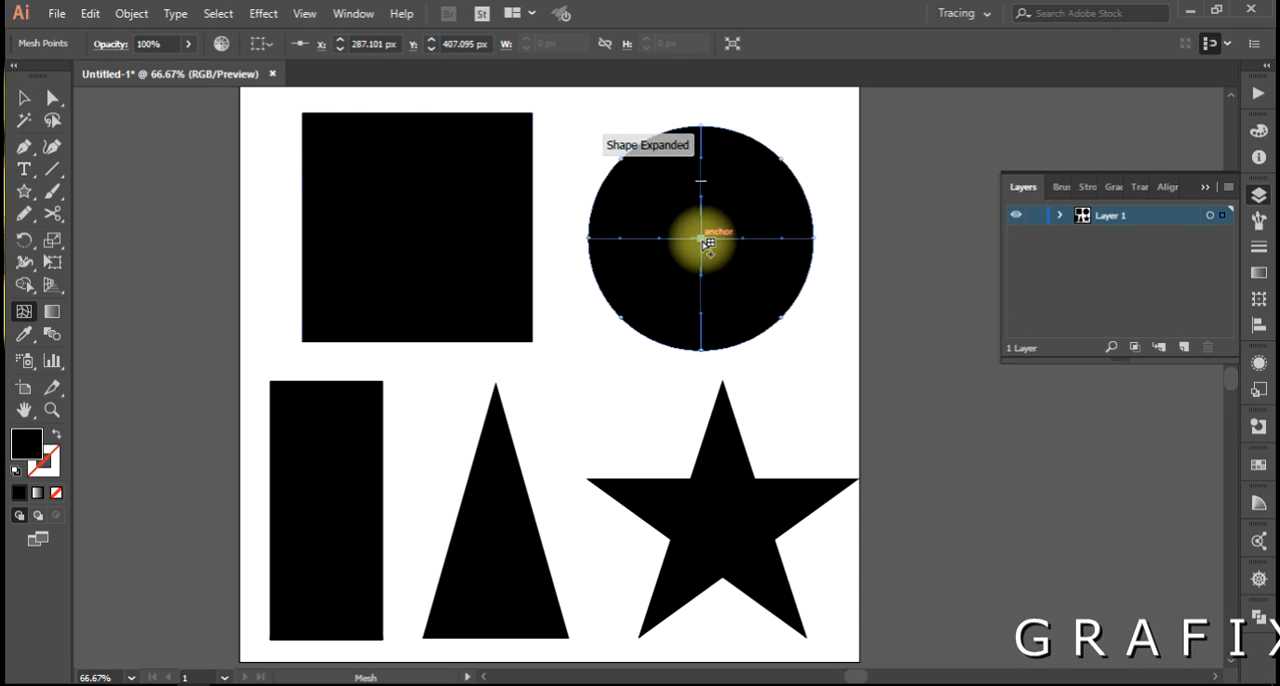
left_click(704, 173)
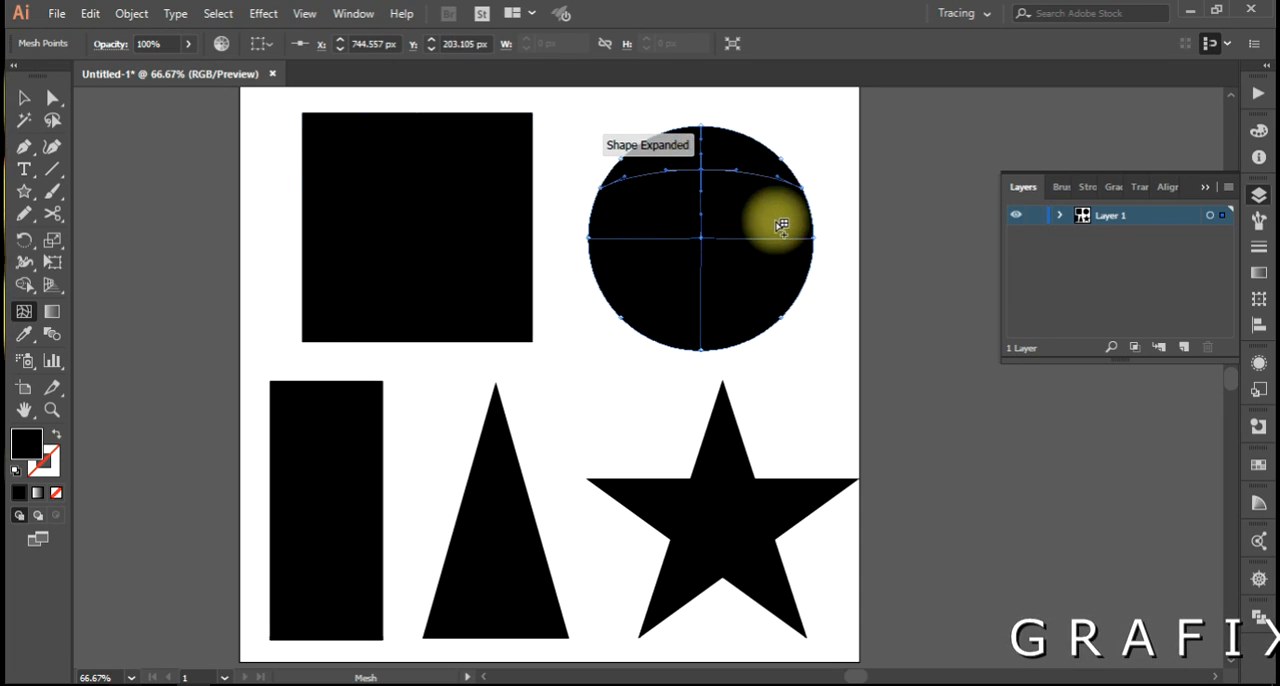
key("ctrl+z")
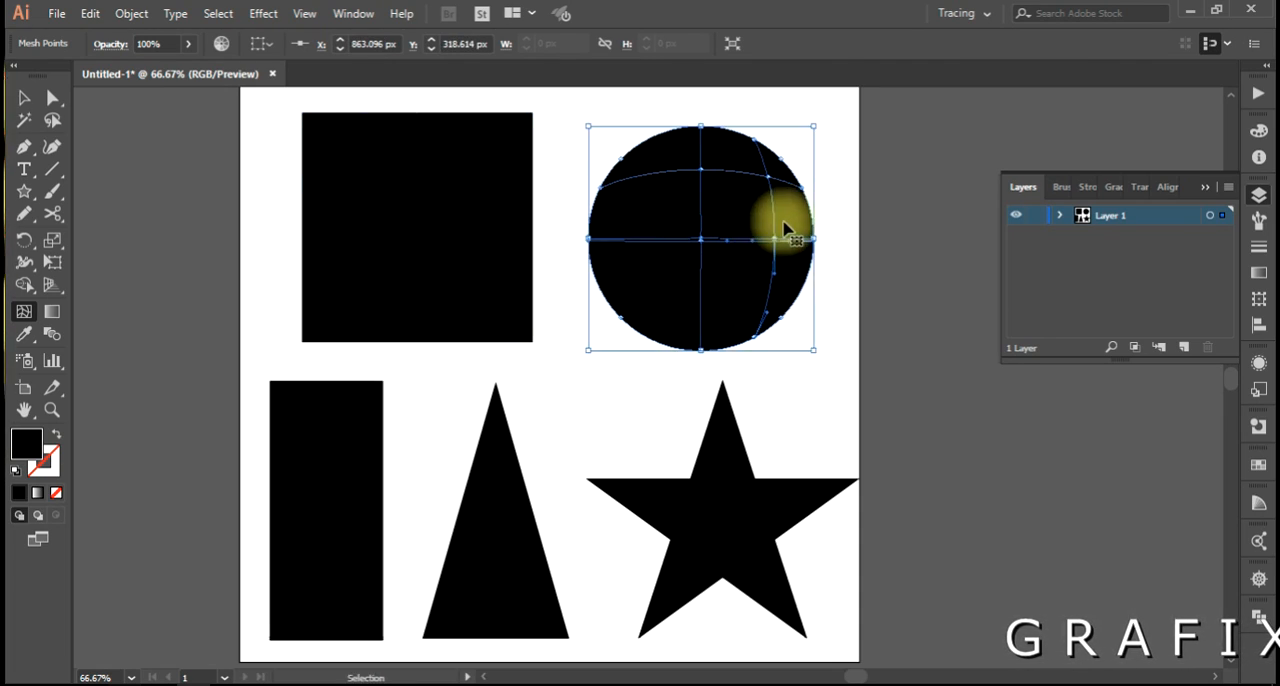
left_click(704, 298)
left_click(638, 240)
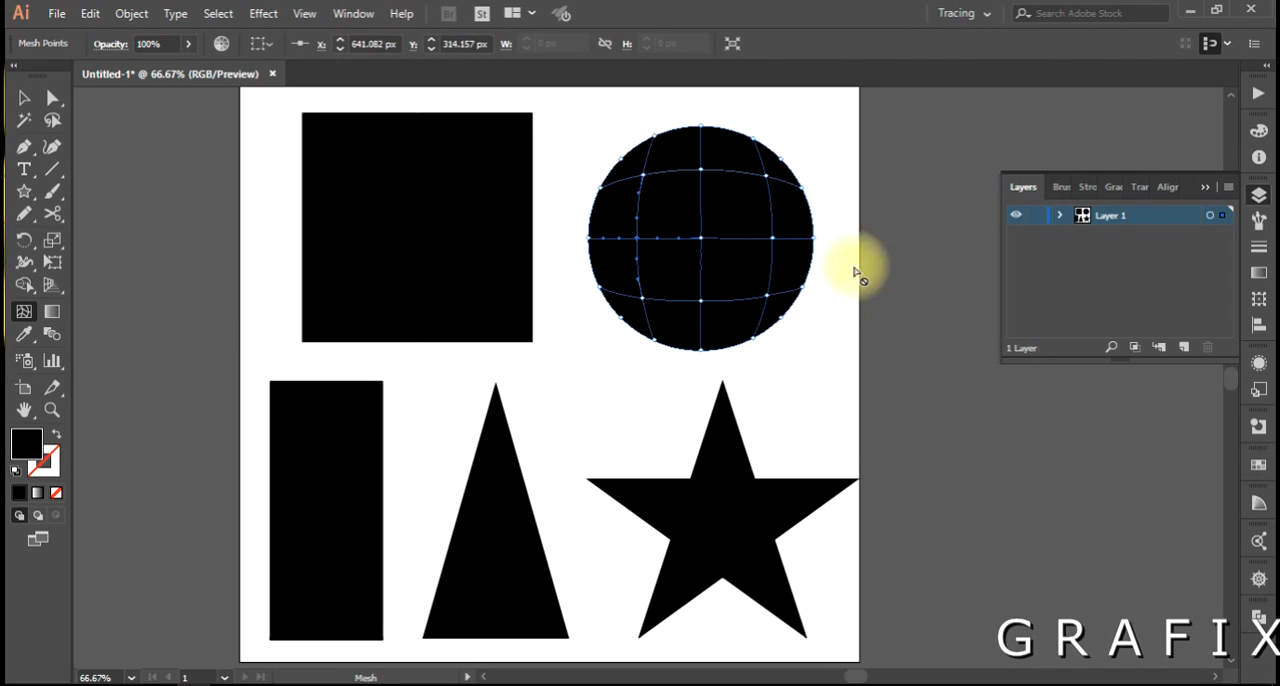
Add a gradient mesh with three horizontal and three vertical lines to the tall rectangle.
left_click_drag(629, 300, 632, 277)
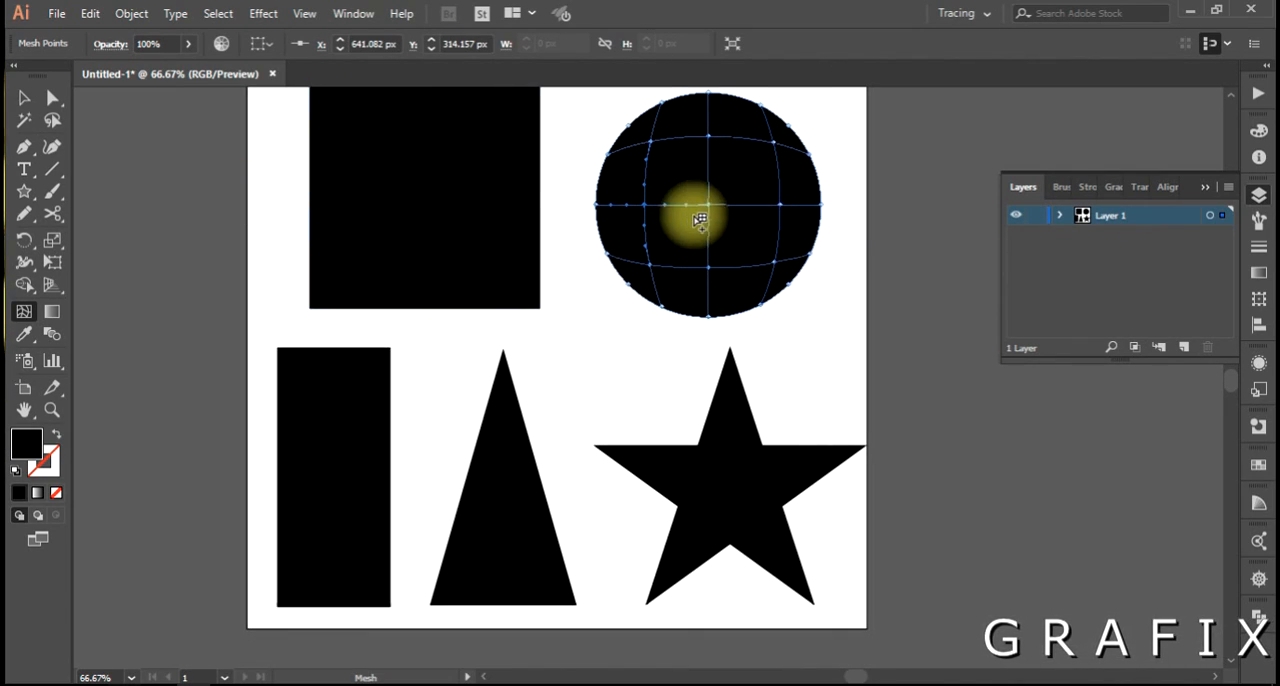
left_click(336, 479)
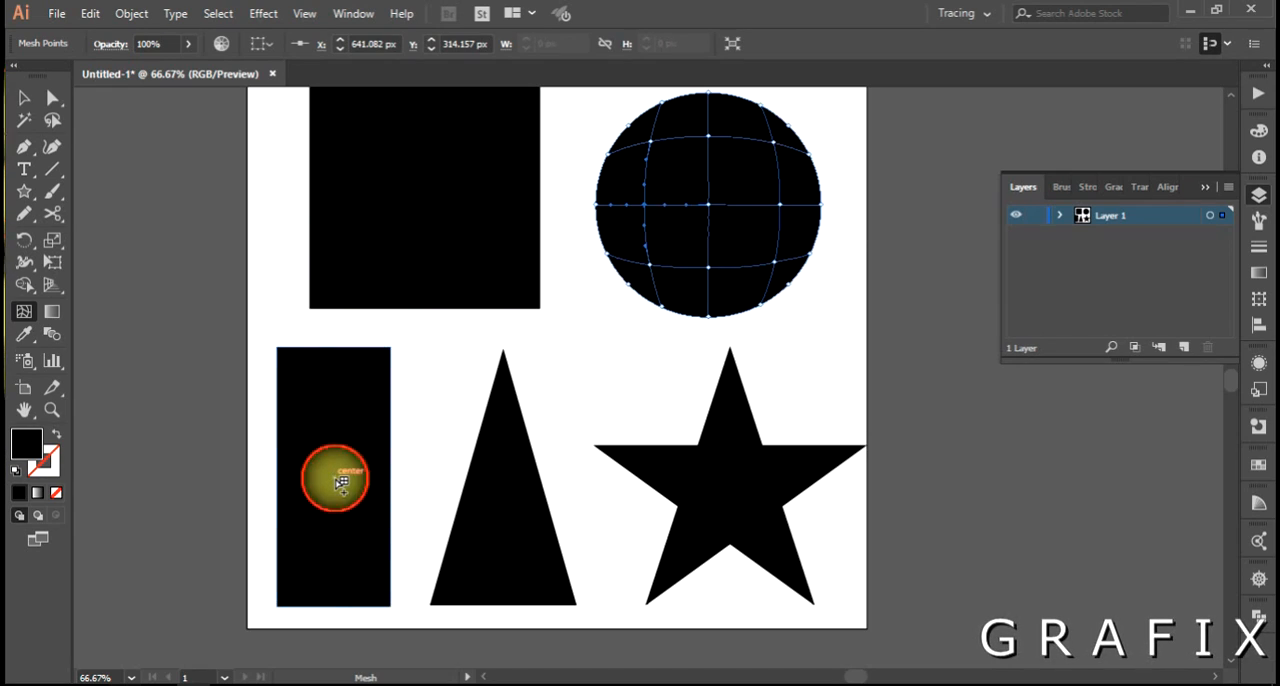
left_click(336, 407)
left_click(366, 480)
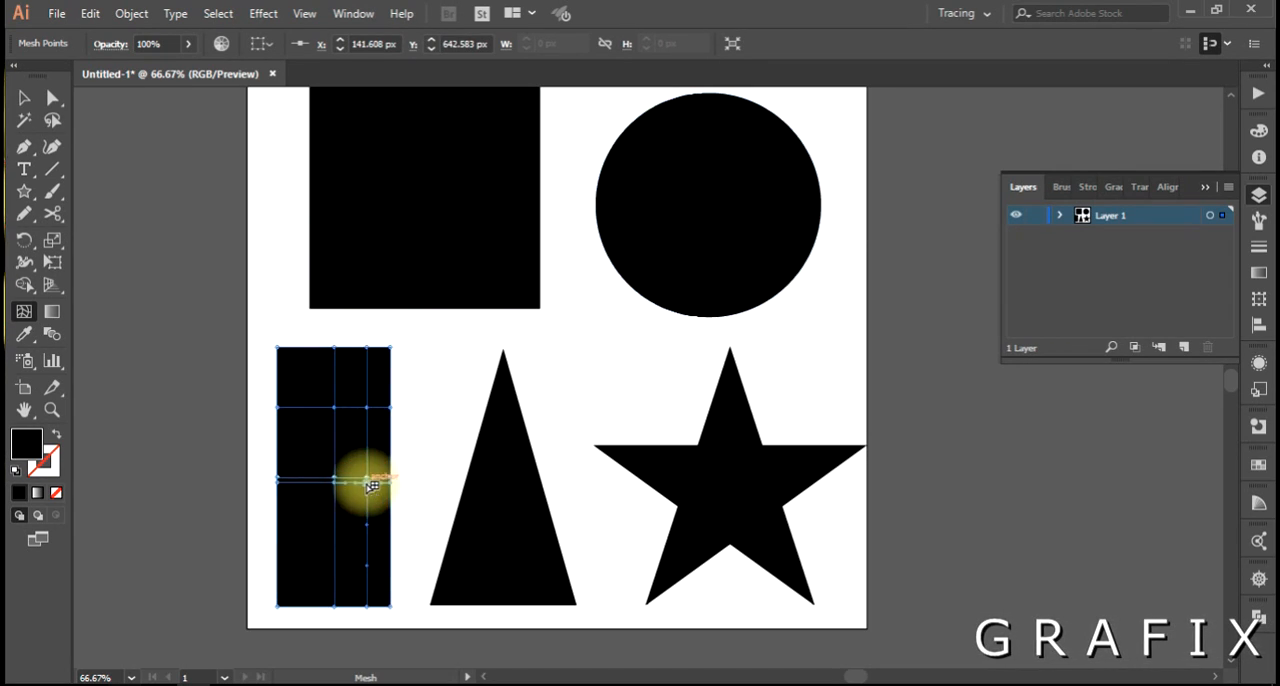
key("ctrl+z")
left_click(300, 479)
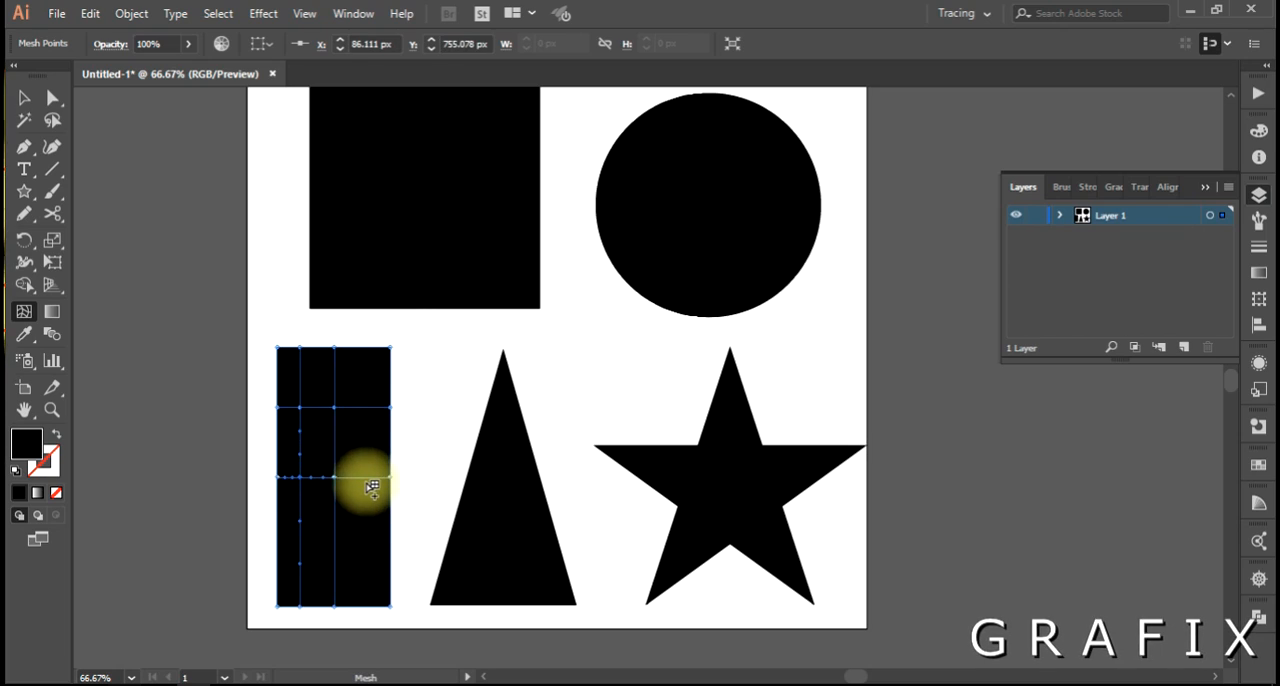
left_click(366, 482)
left_click(334, 548)
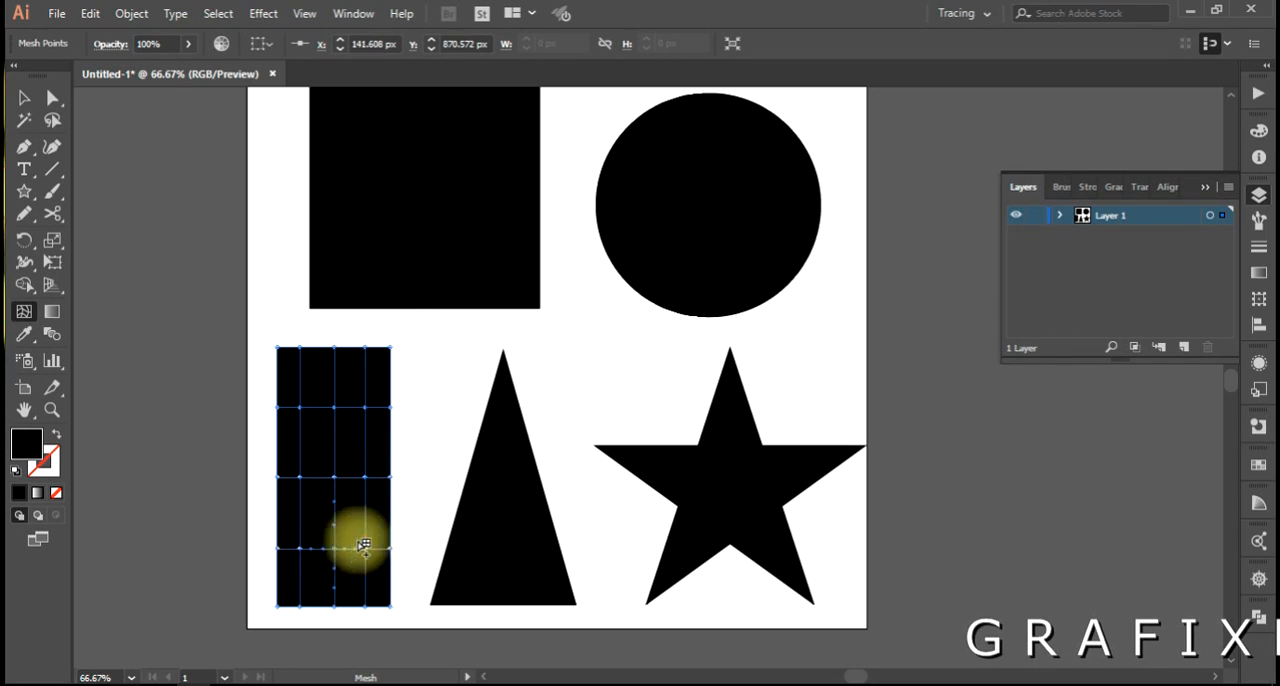
Add a gradient mesh with one central vertical line and five horizontal lines to the triangle, undoing a stray second vertical line.
left_click(509, 556)
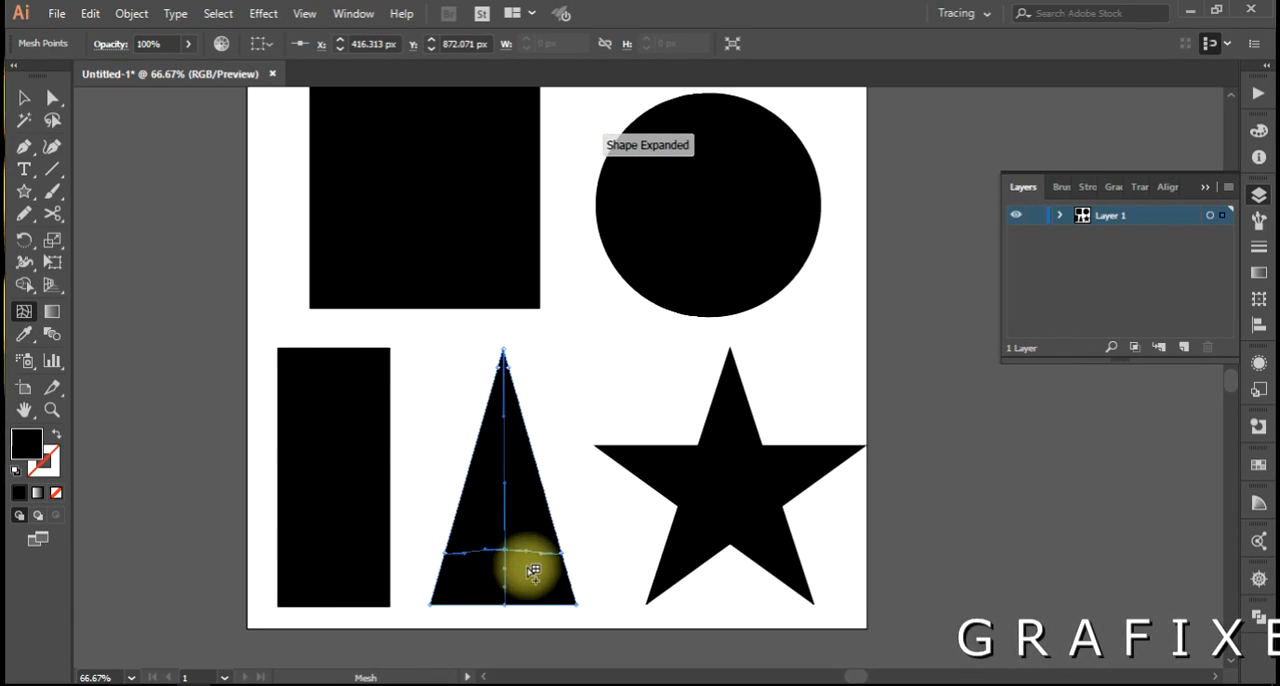
left_click(512, 424)
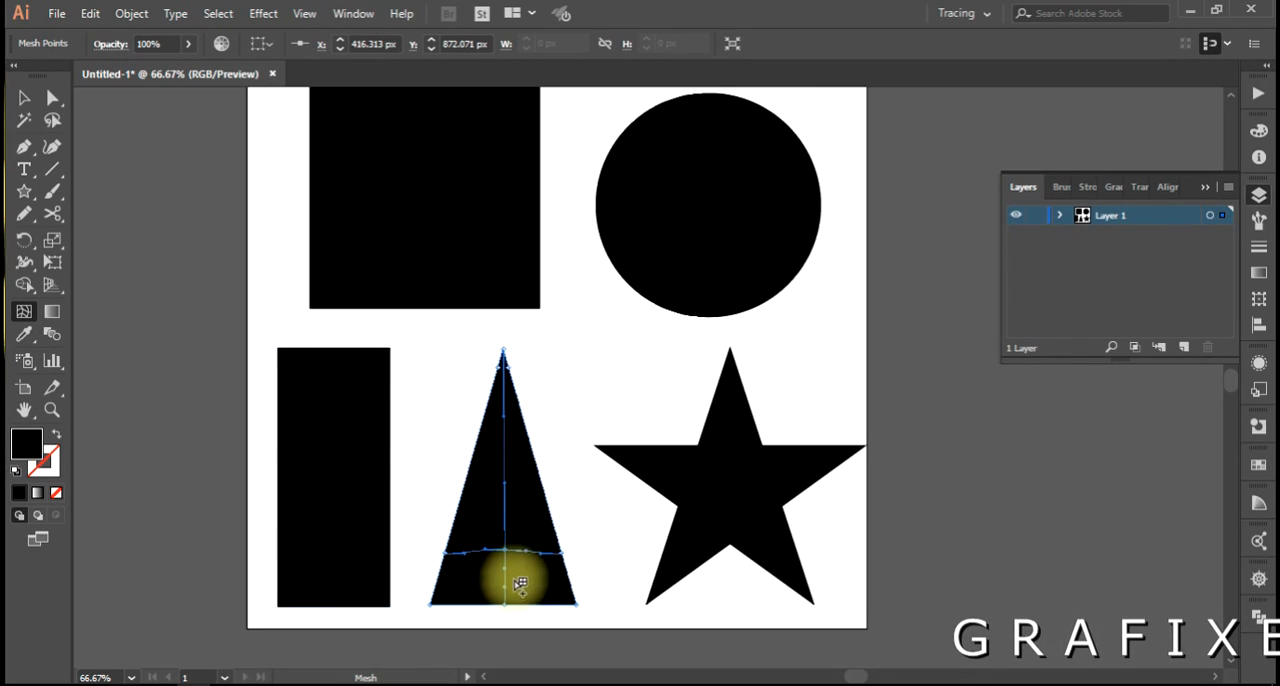
scroll(513, 582, "up", 2)
left_click_drag(507, 560, 489, 506)
left_click(476, 524)
left_click_drag(503, 460, 505, 543)
left_click(477, 360)
left_click(484, 238)
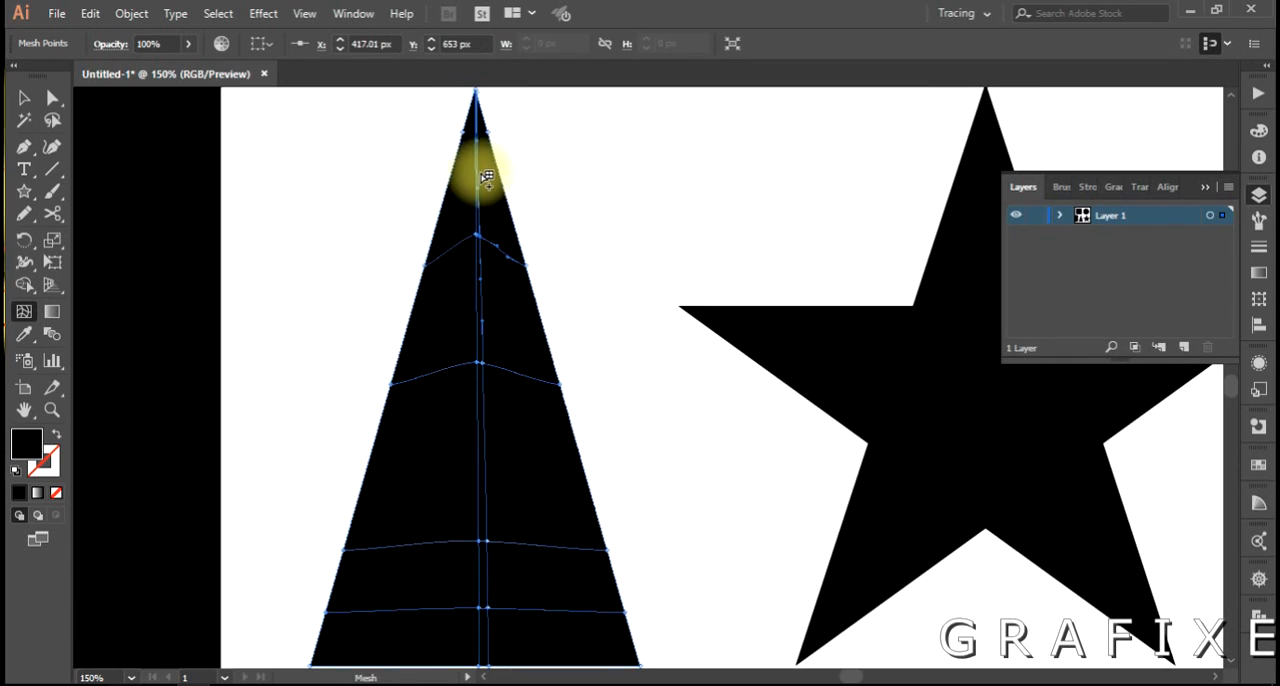
key("ctrl+z")
left_click(474, 217)
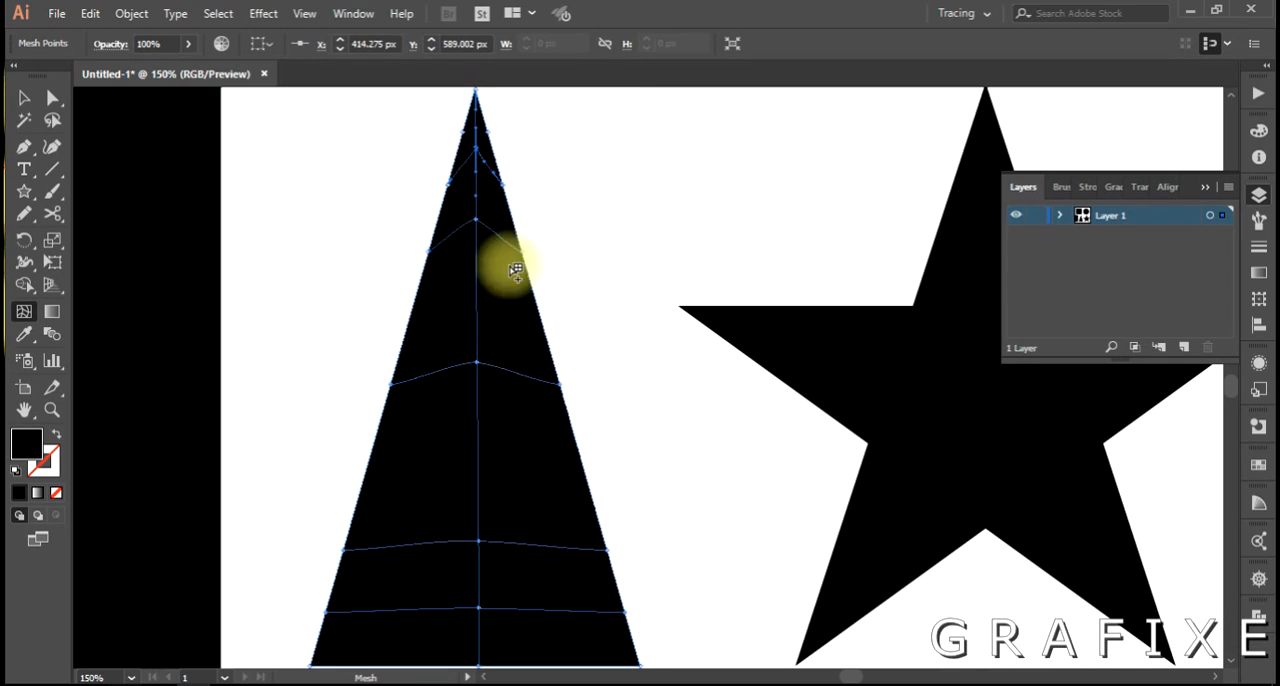
Add a gradient mesh to the star with one central vertical line crossed by five lines running out to its sides.
key("ctrl+1")
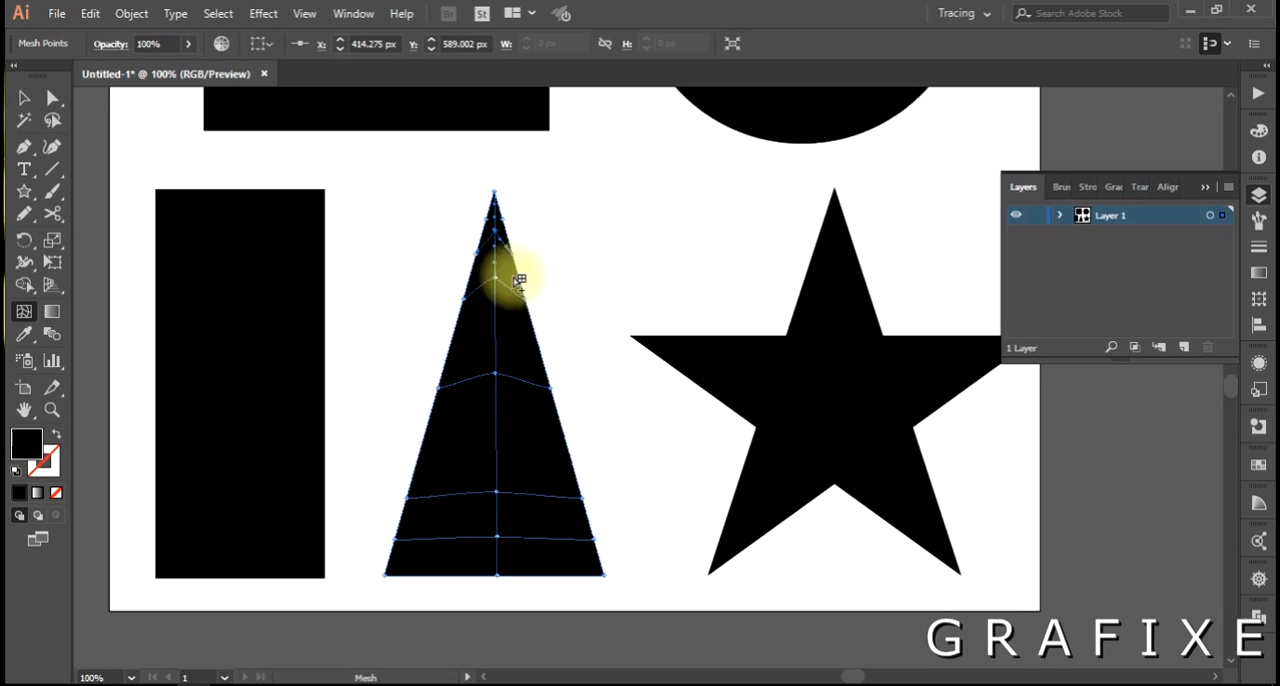
left_click_drag(509, 466, 417, 466)
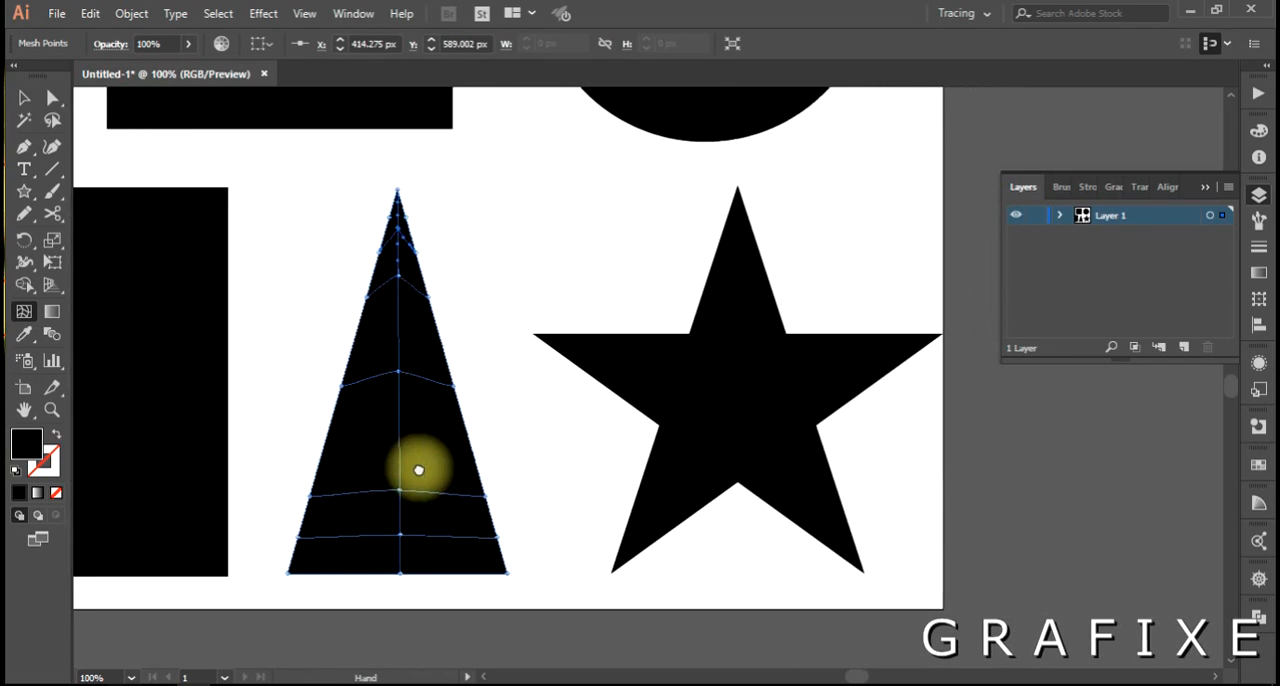
left_click(738, 391)
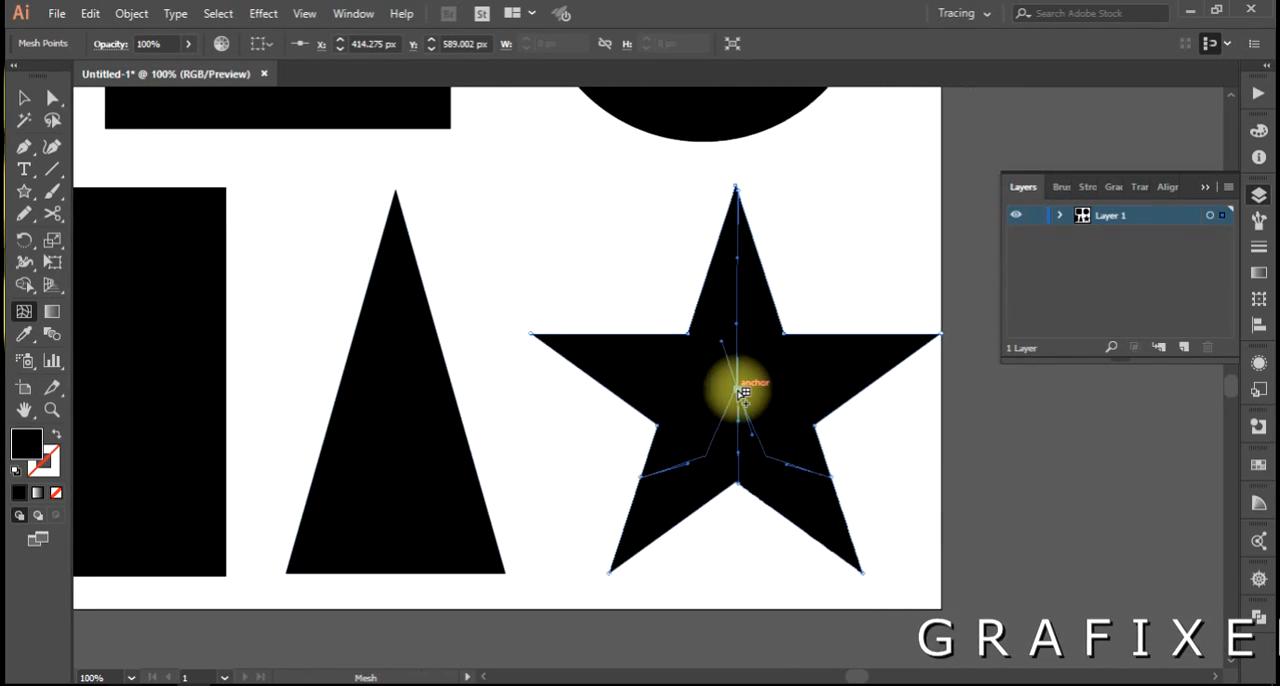
left_click_drag(772, 438, 692, 444)
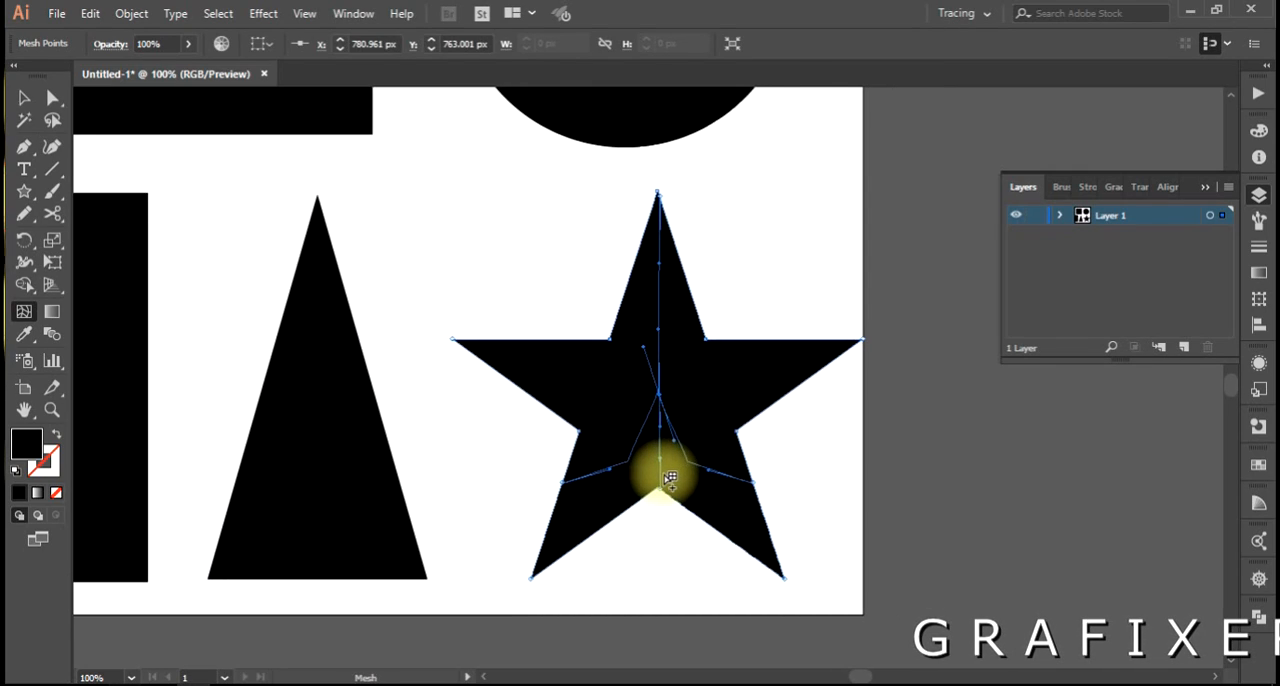
left_click(662, 480)
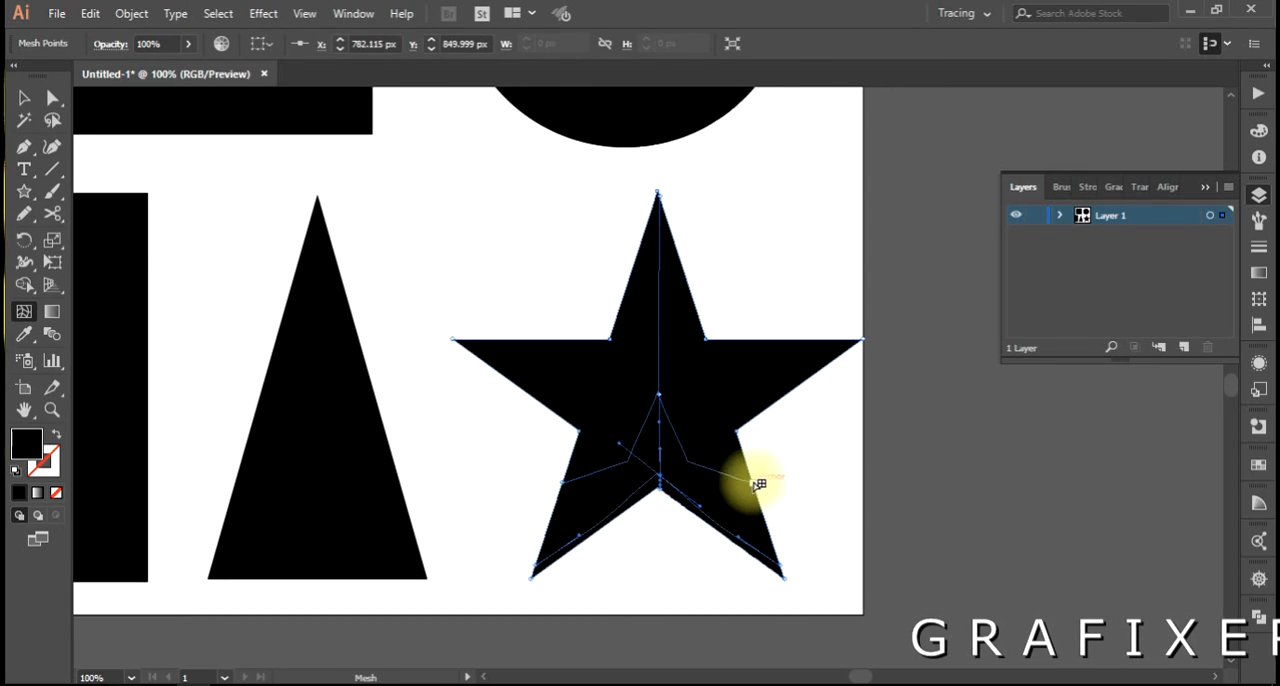
left_click(666, 328)
left_click(662, 270)
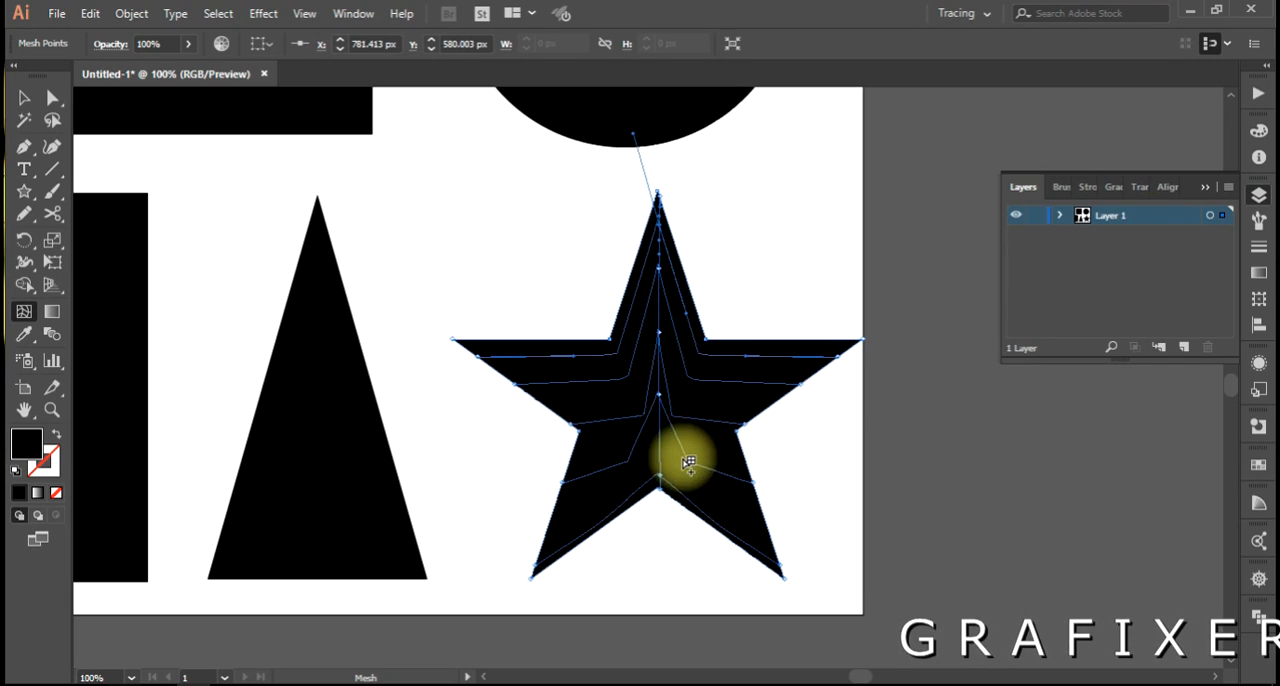
Select all five shapes together to review their mesh grids, and clear the selection.
key("a")
key("v")
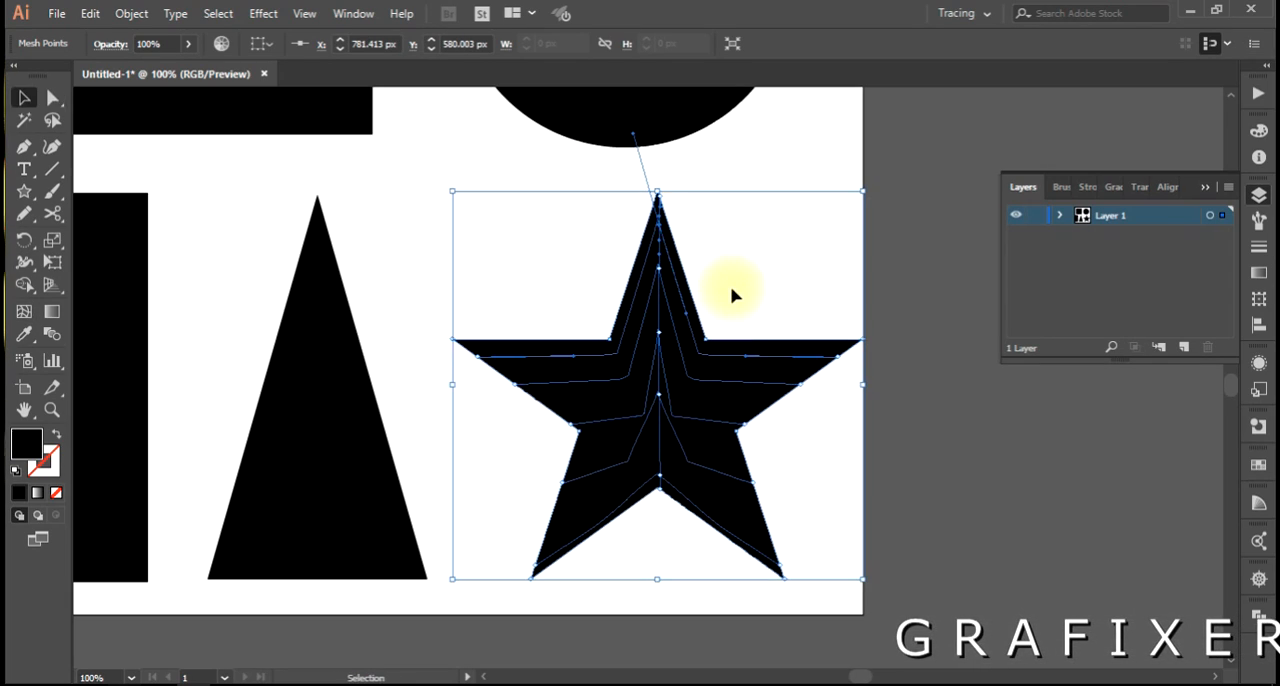
key("ctrl+minus")
left_click_drag(731, 280, 700, 392)
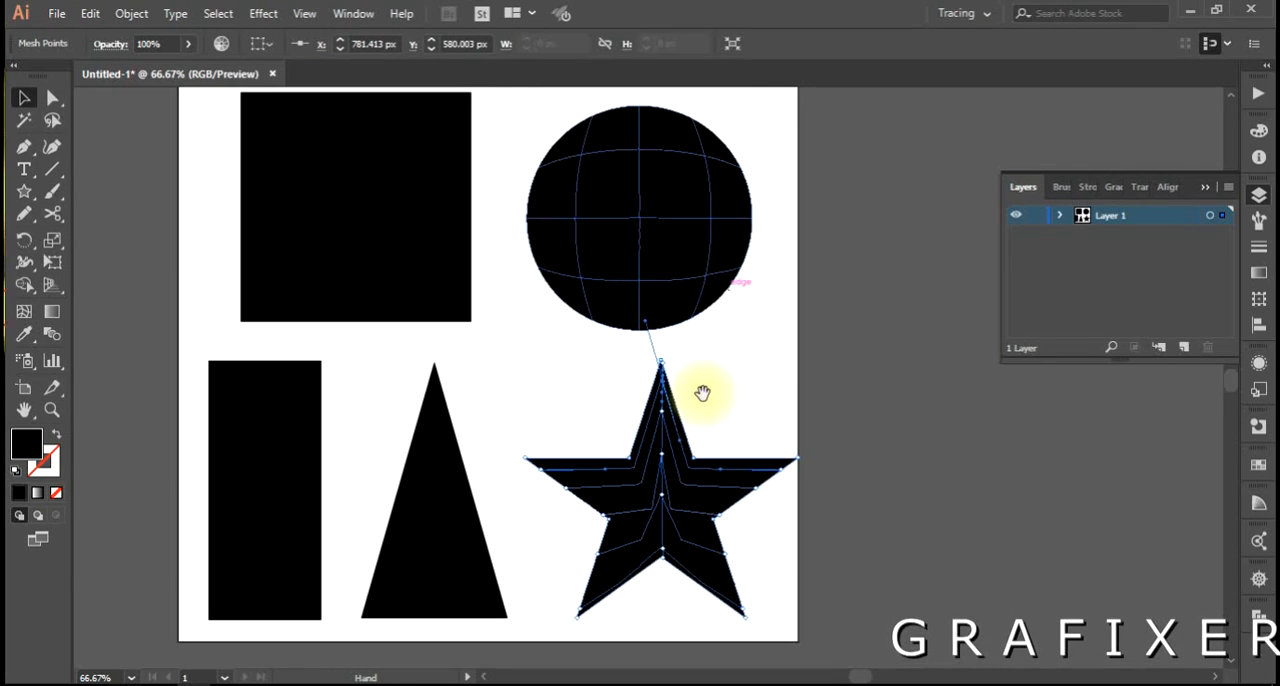
key("ctrl+a")
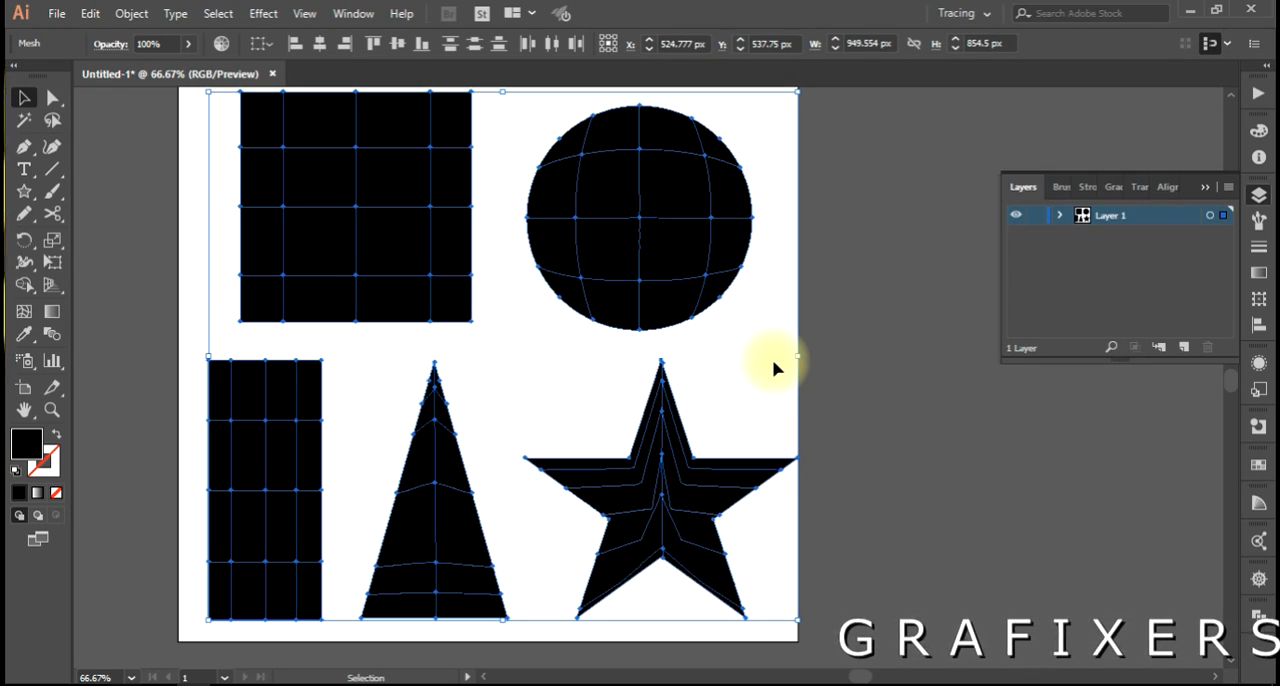
left_click_drag(706, 349, 714, 367)
key("ctrl+a")
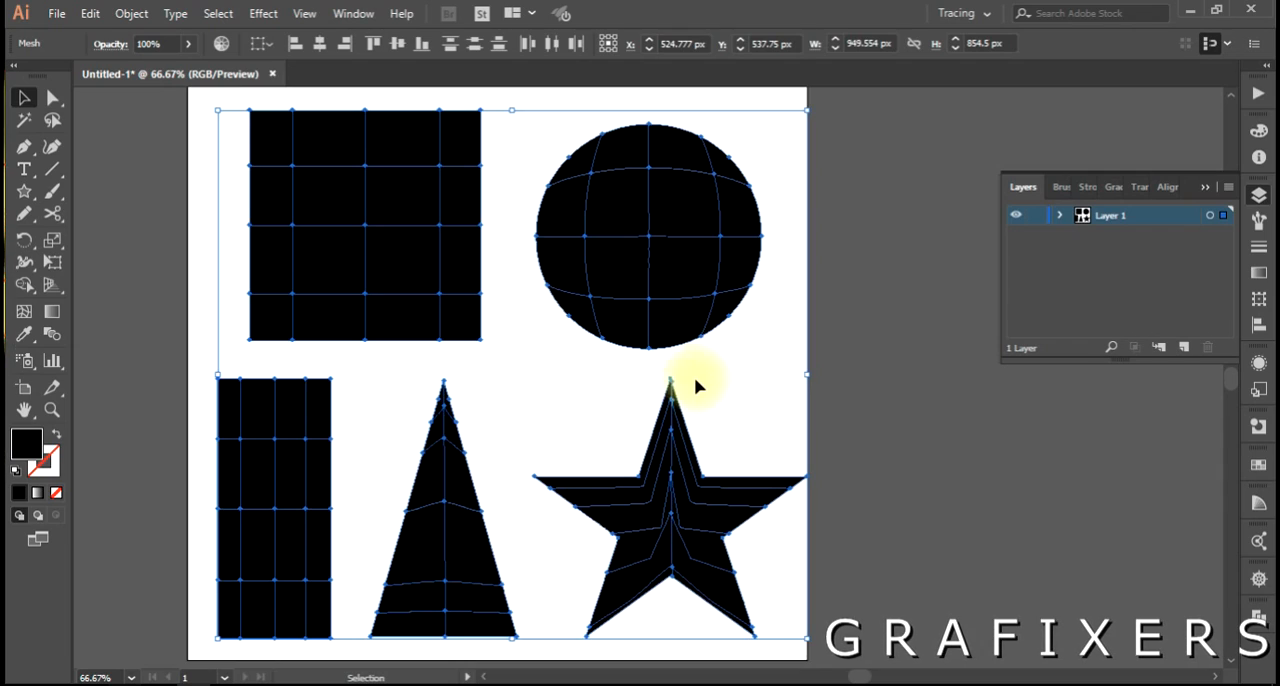
left_click(820, 320)
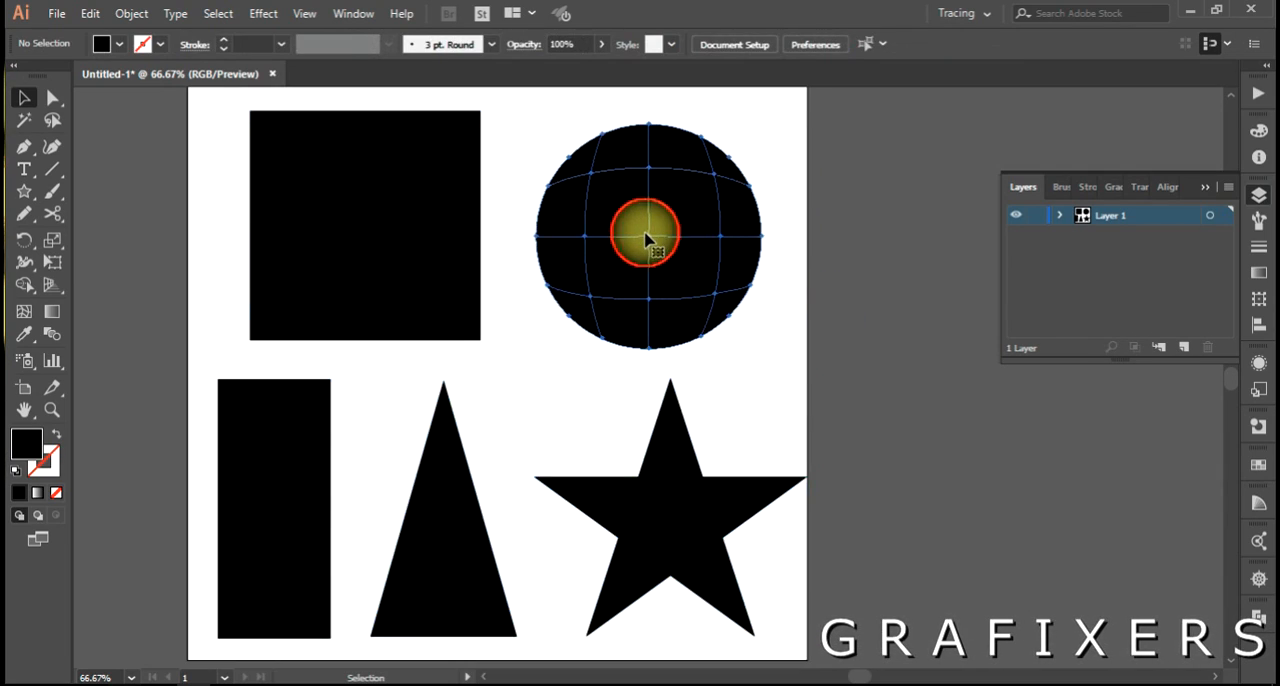
Compare the mesh lines of the circle with those of the square by selecting each shape.
left_click(645, 238)
scroll(745, 255, "up", 1)
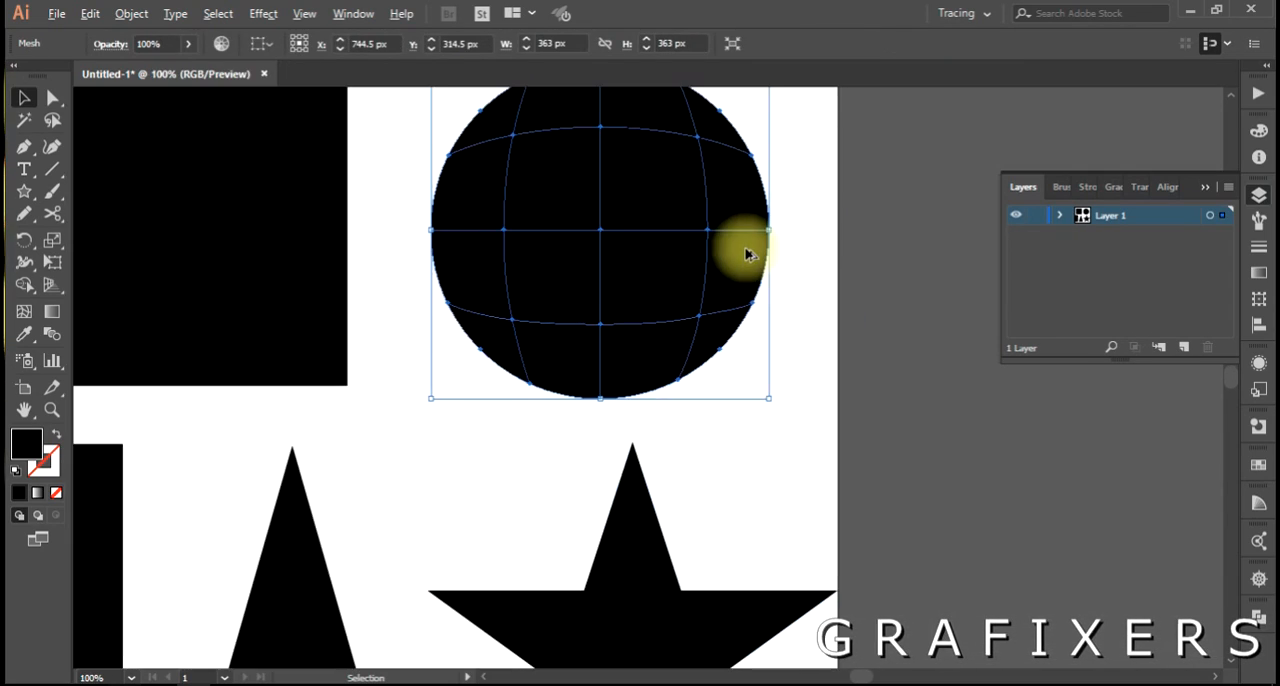
scroll(677, 217, "up", 2)
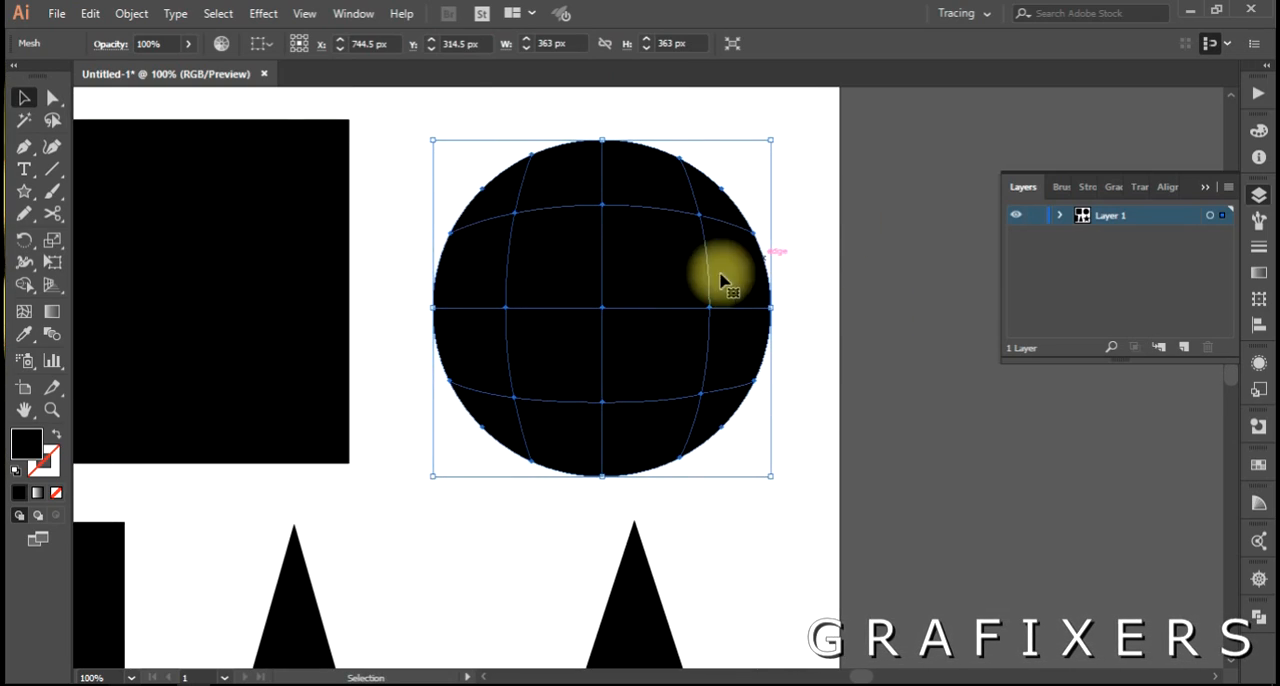
left_click(204, 289)
left_click_drag(206, 286, 383, 283)
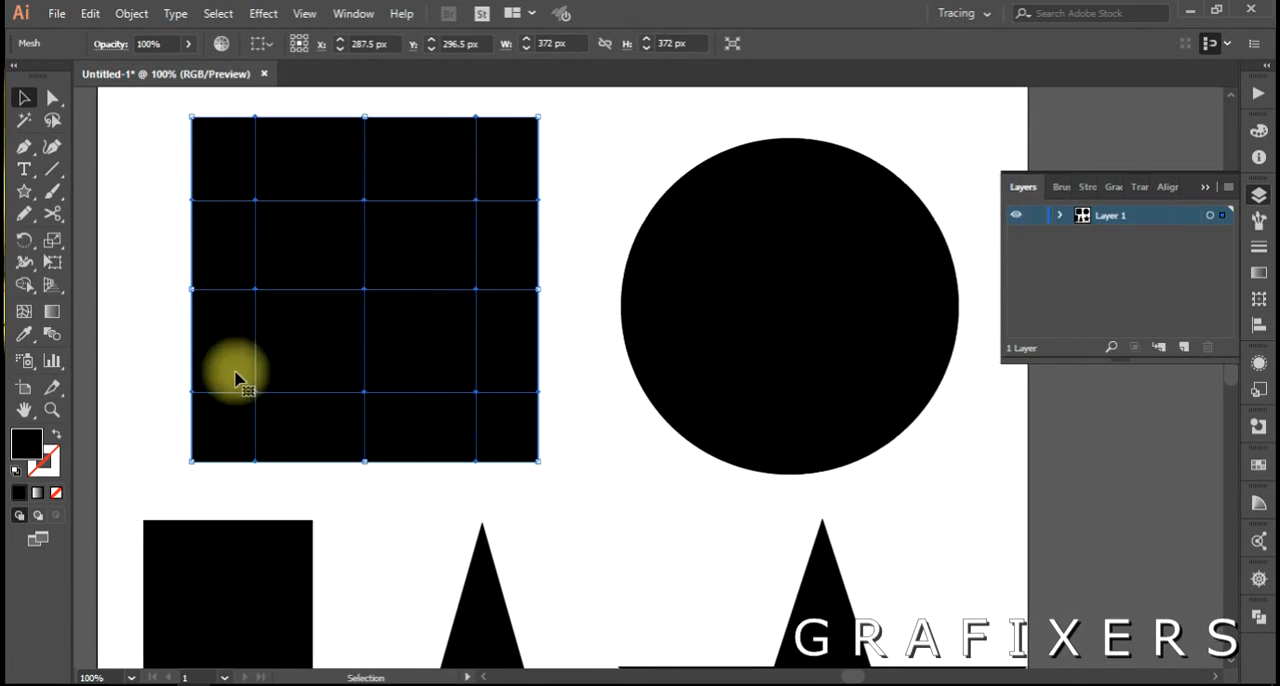
left_click(723, 314)
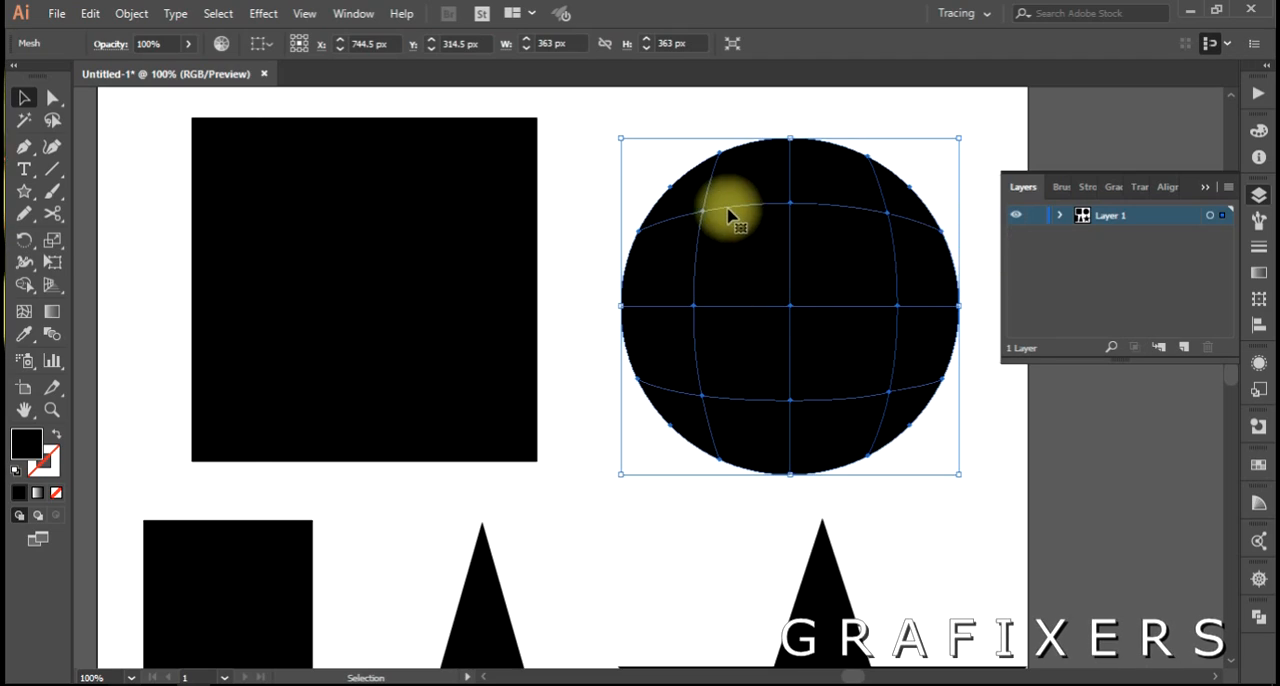
left_click(611, 354)
left_click(680, 313)
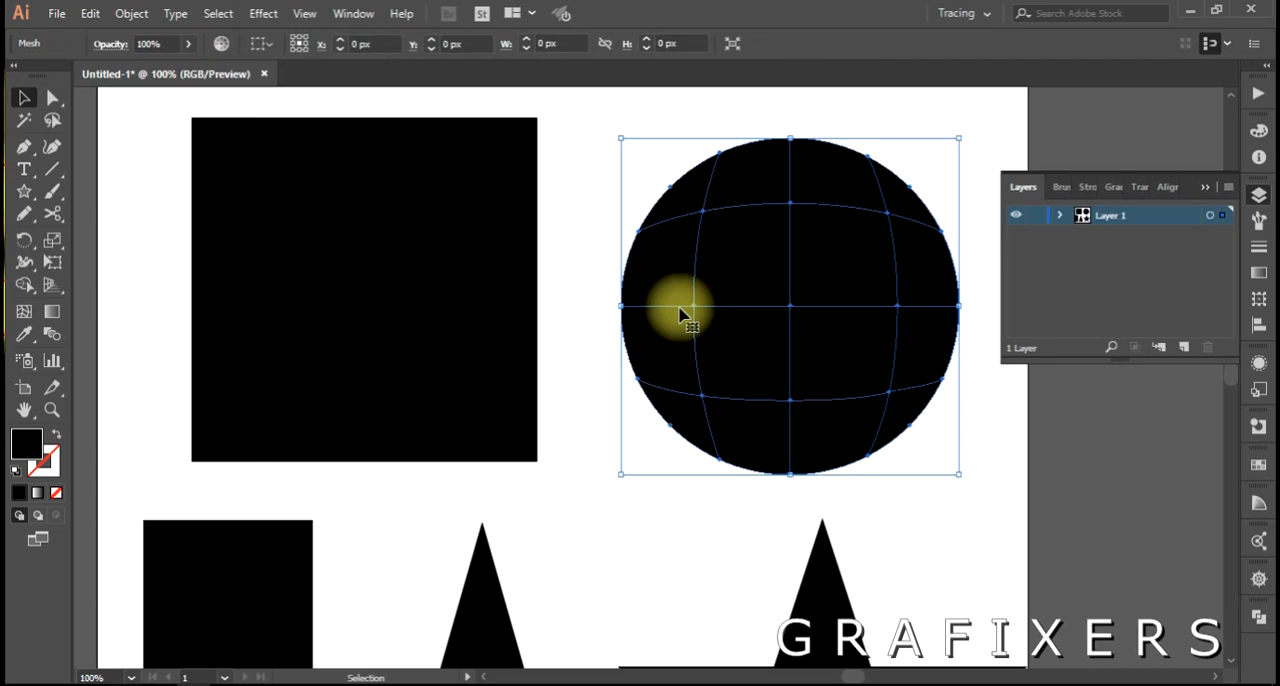
Add one vertical mesh line close to the circle's left edge and two close to its right edge.
key("u")
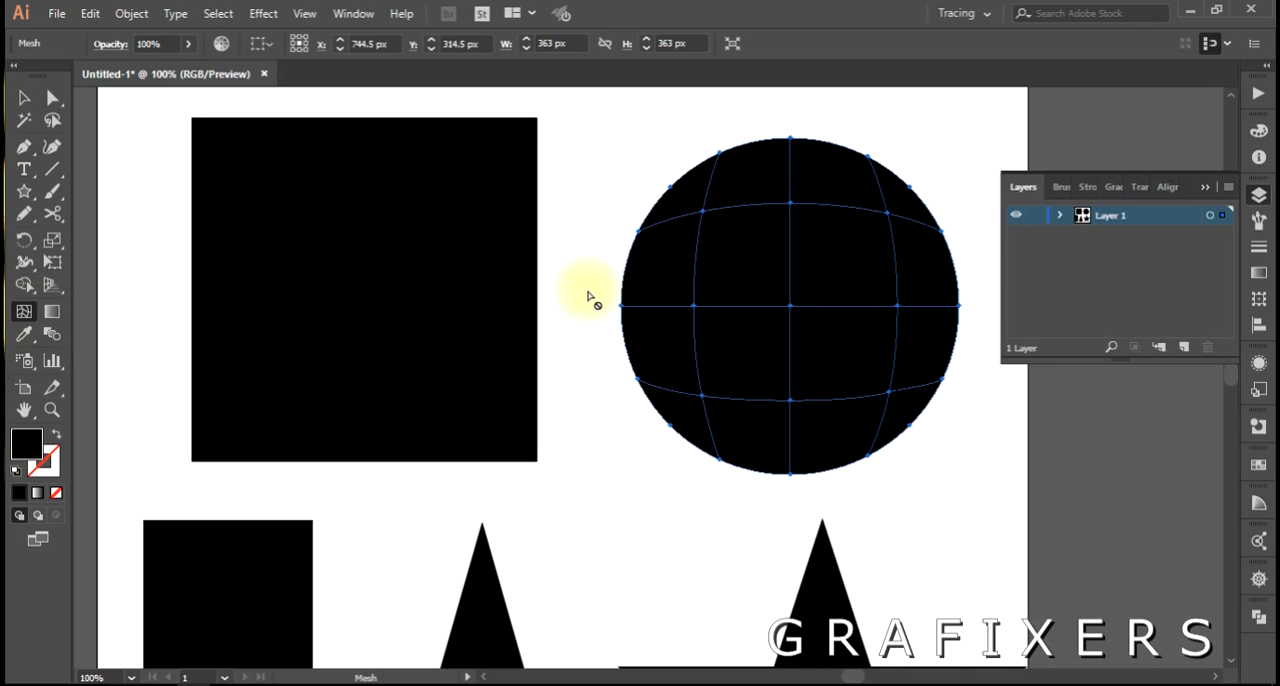
left_click(637, 306)
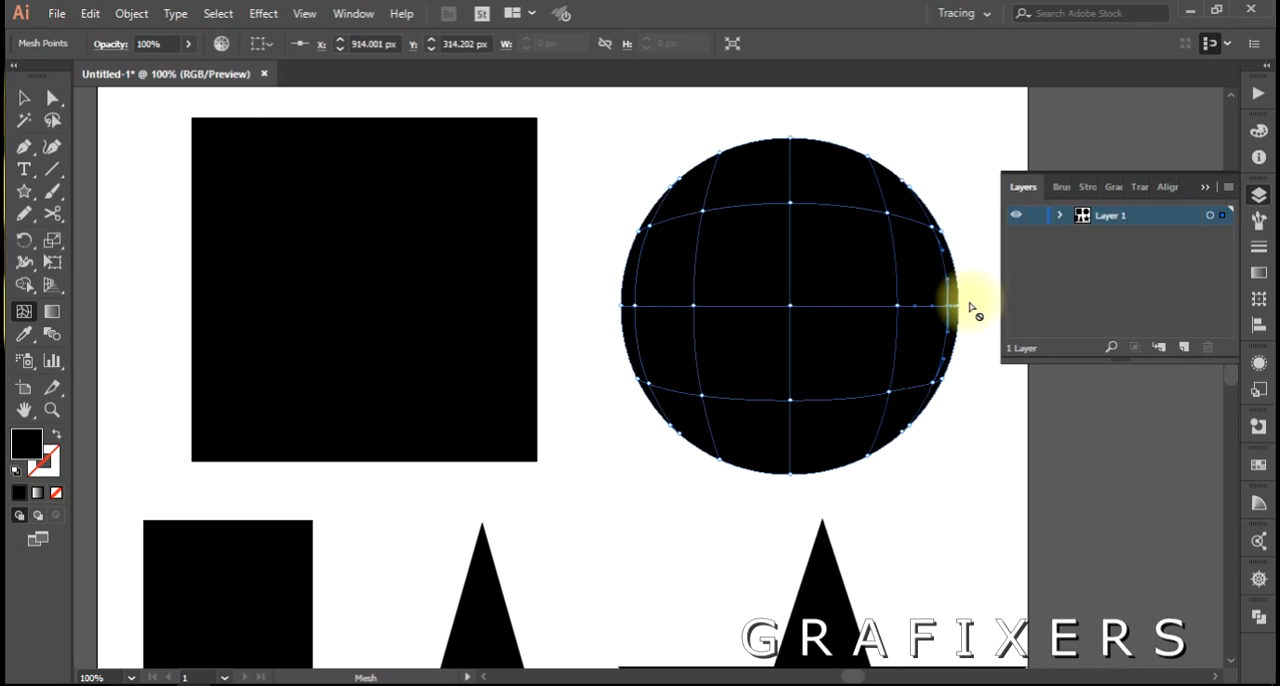
scroll(973, 302, "up", 3)
key("space")
left_click_drag(938, 312, 795, 390)
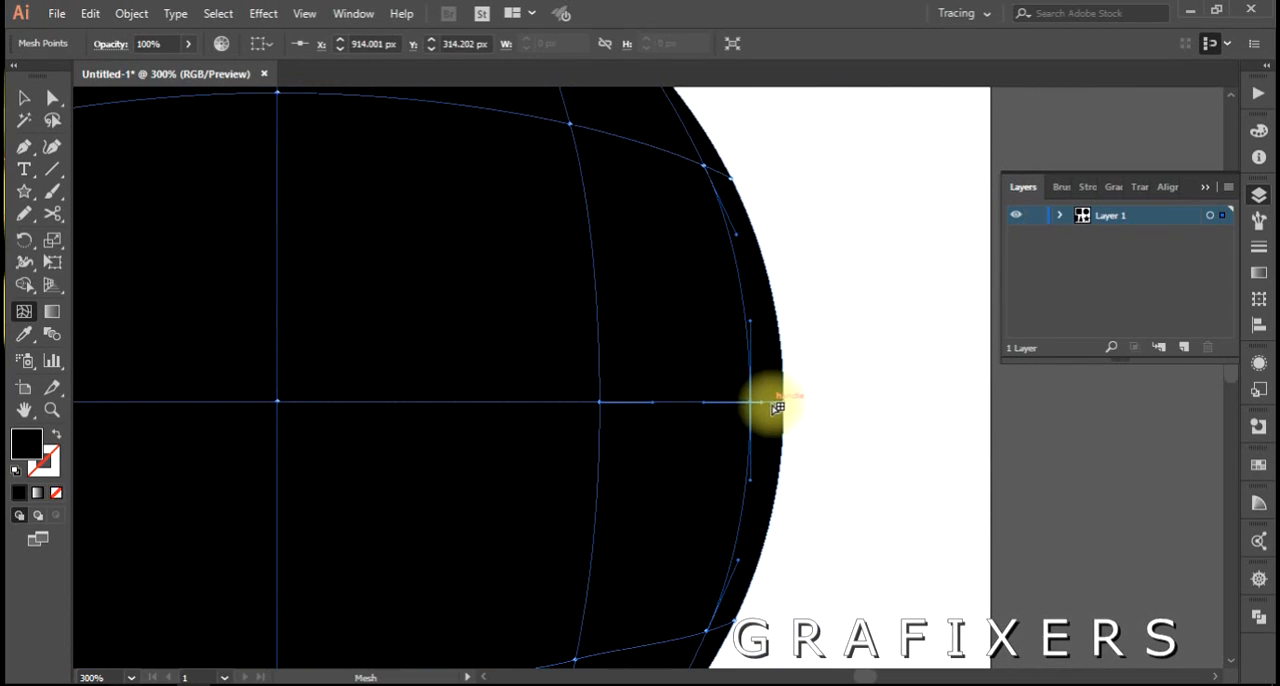
scroll(834, 391, "down", 2)
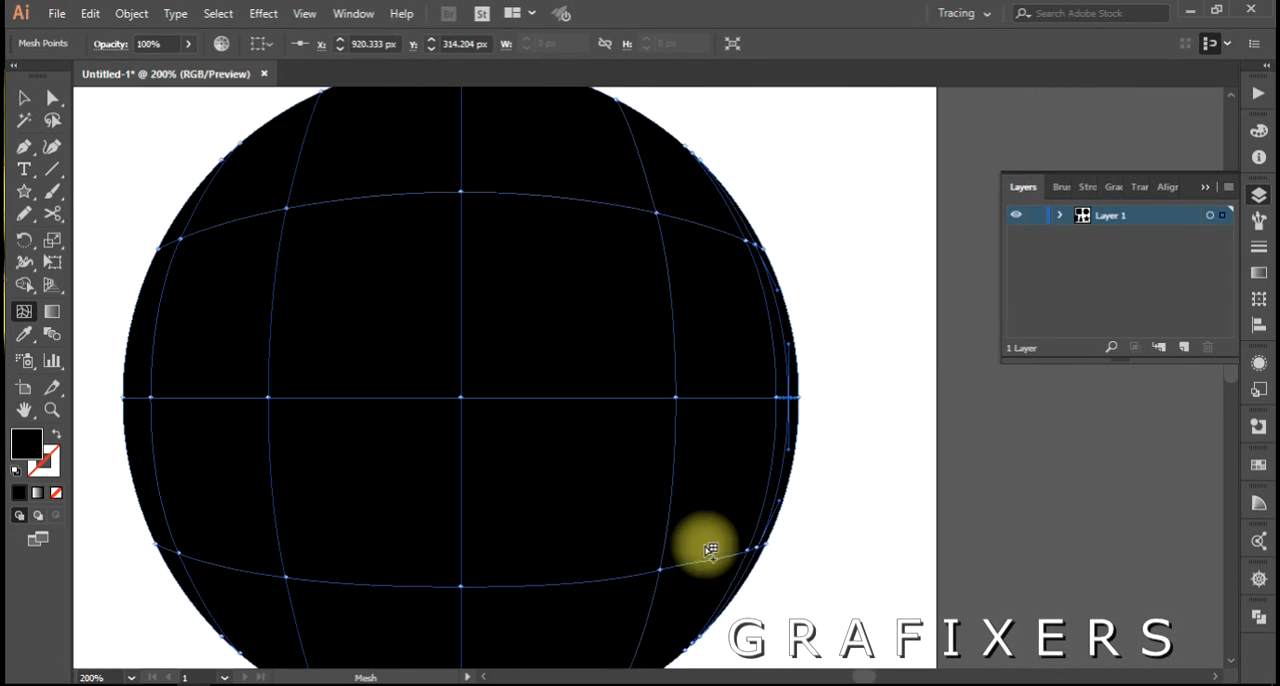
key("space")
left_click_drag(777, 523, 808, 491)
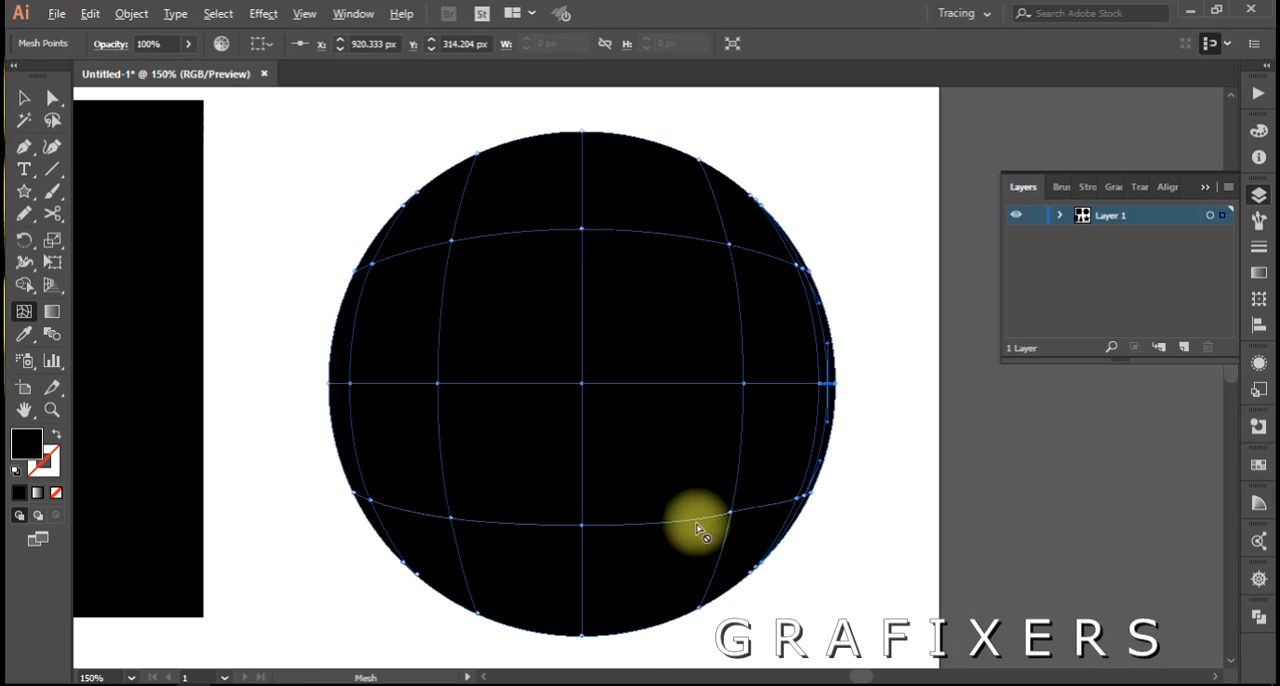
Inspect the mesh grids of the triangle, star, square and circle by selecting them one after another.
scroll(700, 524, "down", 1)
scroll(702, 528, "down", 1)
scroll(702, 528, "left", 1)
scroll(574, 503, "down", 5)
scroll(574, 503, "left", 4)
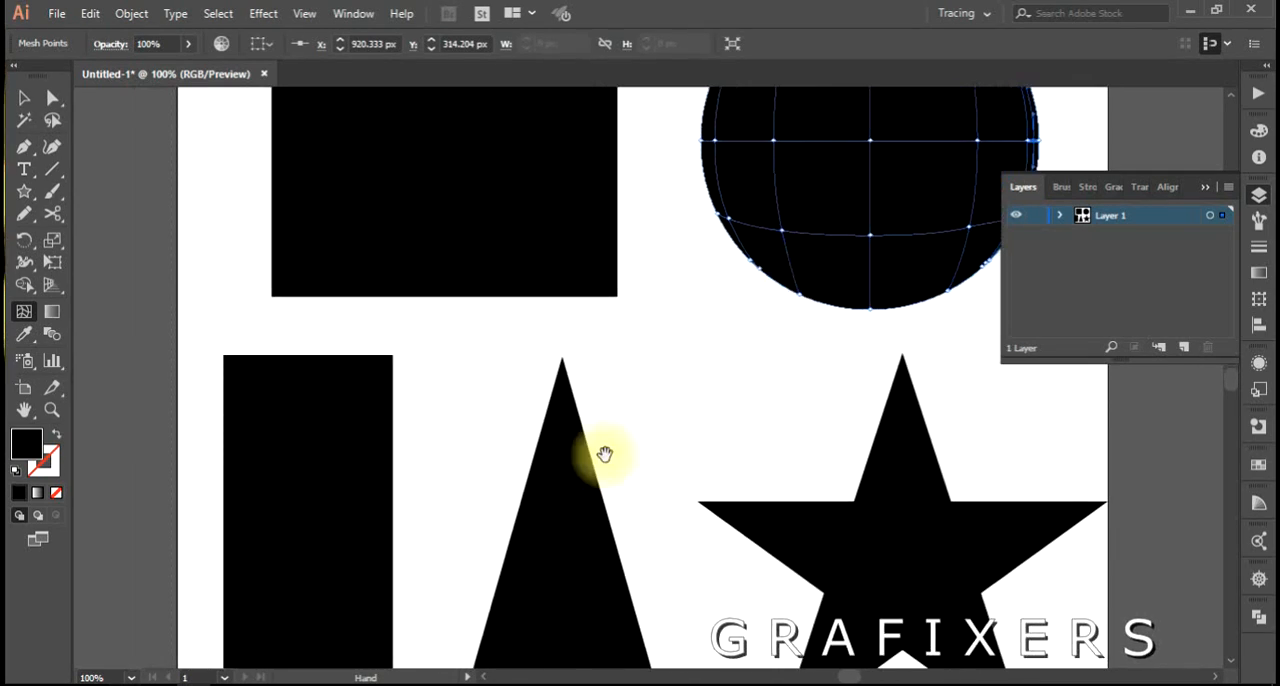
key("v")
left_click(581, 492)
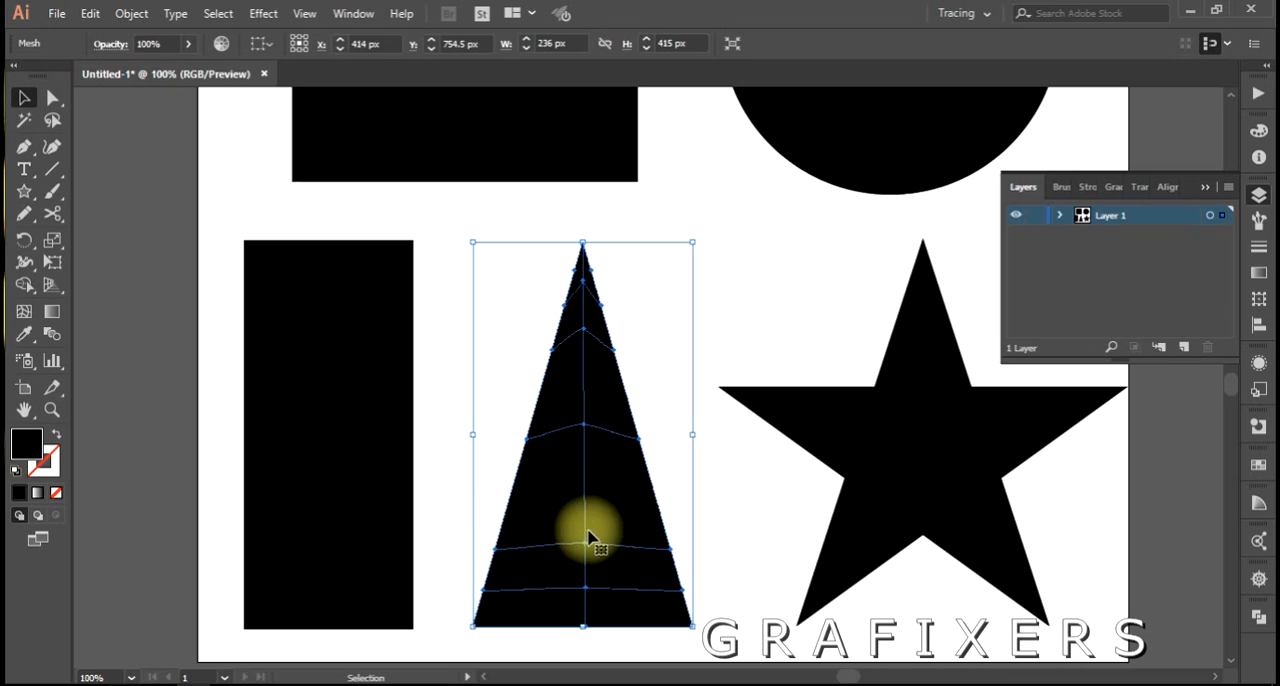
left_click(857, 452)
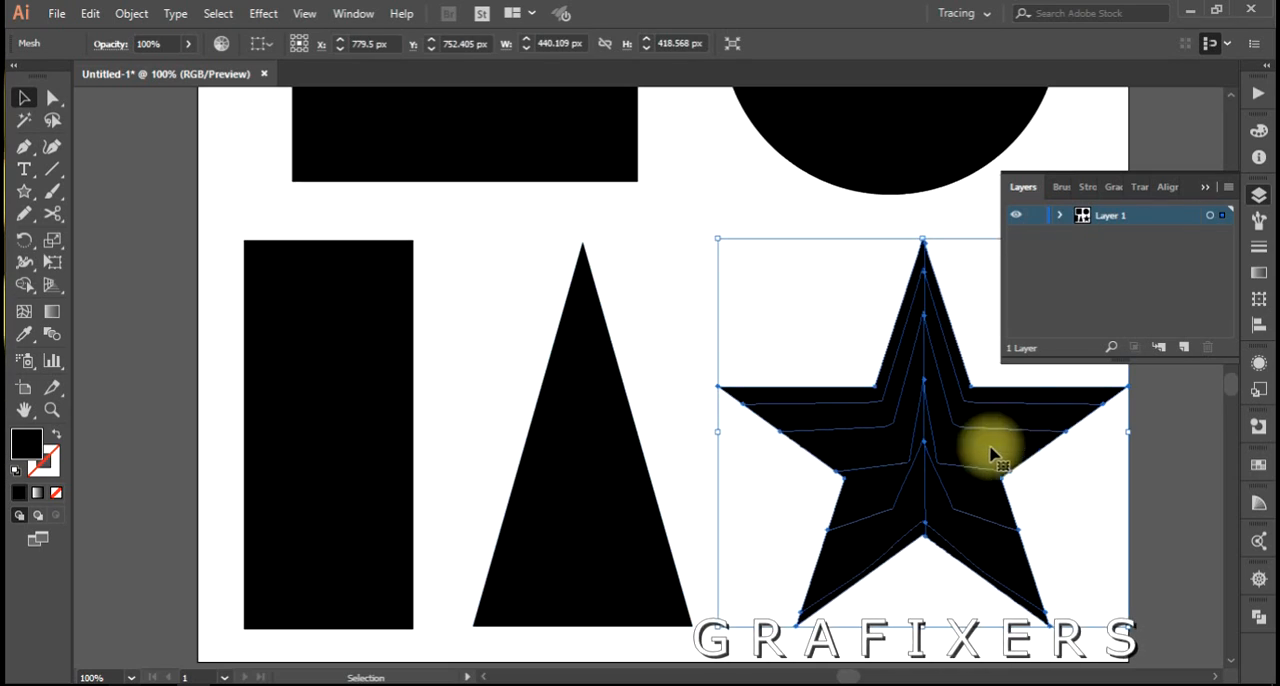
key("space")
left_click_drag(735, 256, 657, 537)
left_click(370, 371)
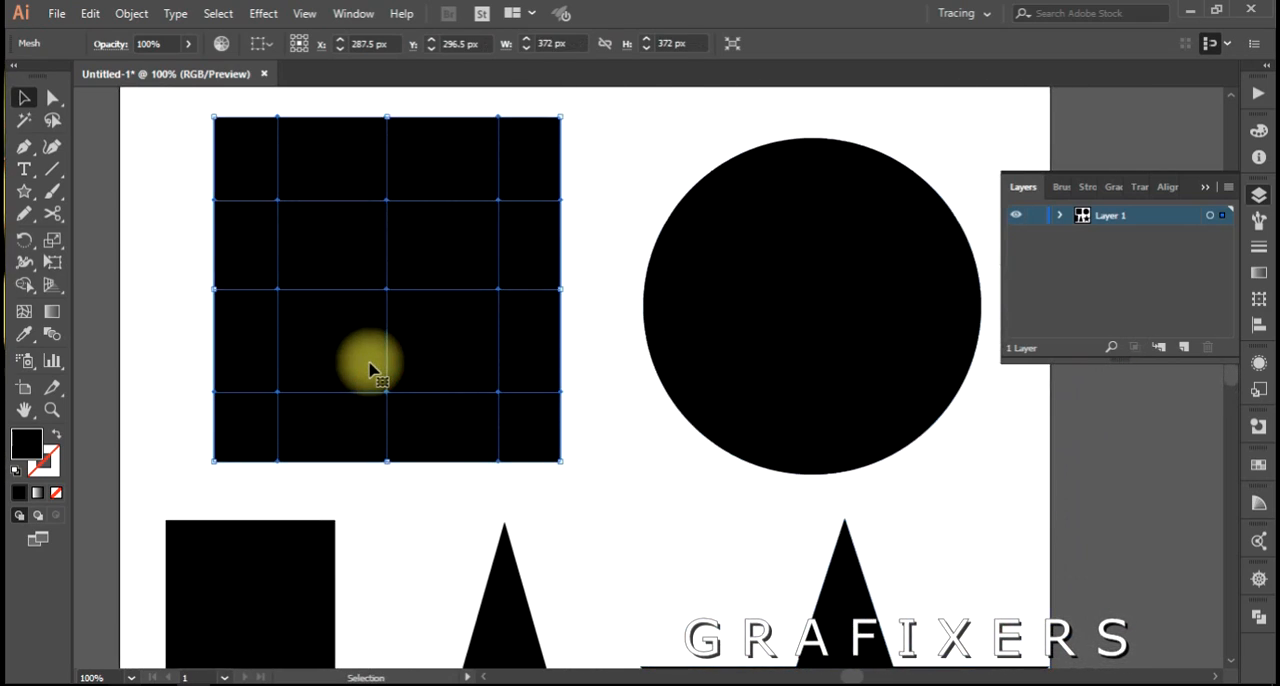
left_click(695, 345)
left_click(445, 341)
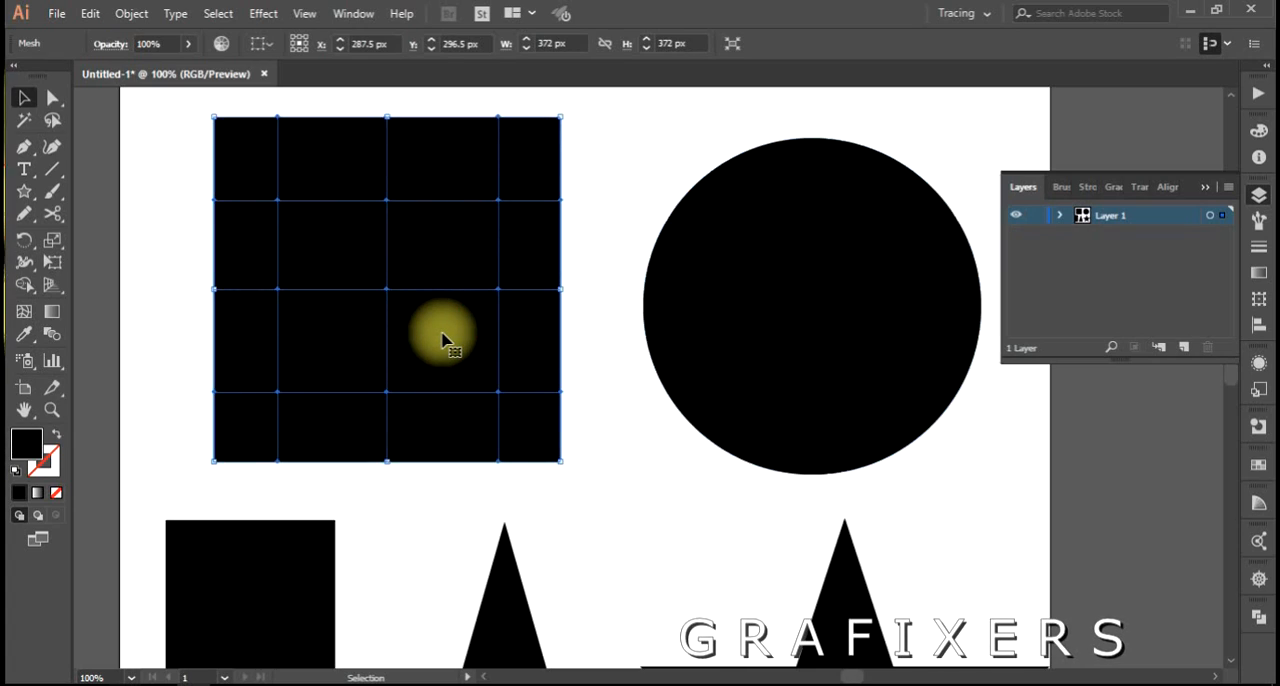
left_click(780, 335)
Create a highlight on the circle by coloring its upper-left inner mesh point light gray (c6c1c1), and clear the selection.
key("space")
left_click_drag(836, 360, 665, 418)
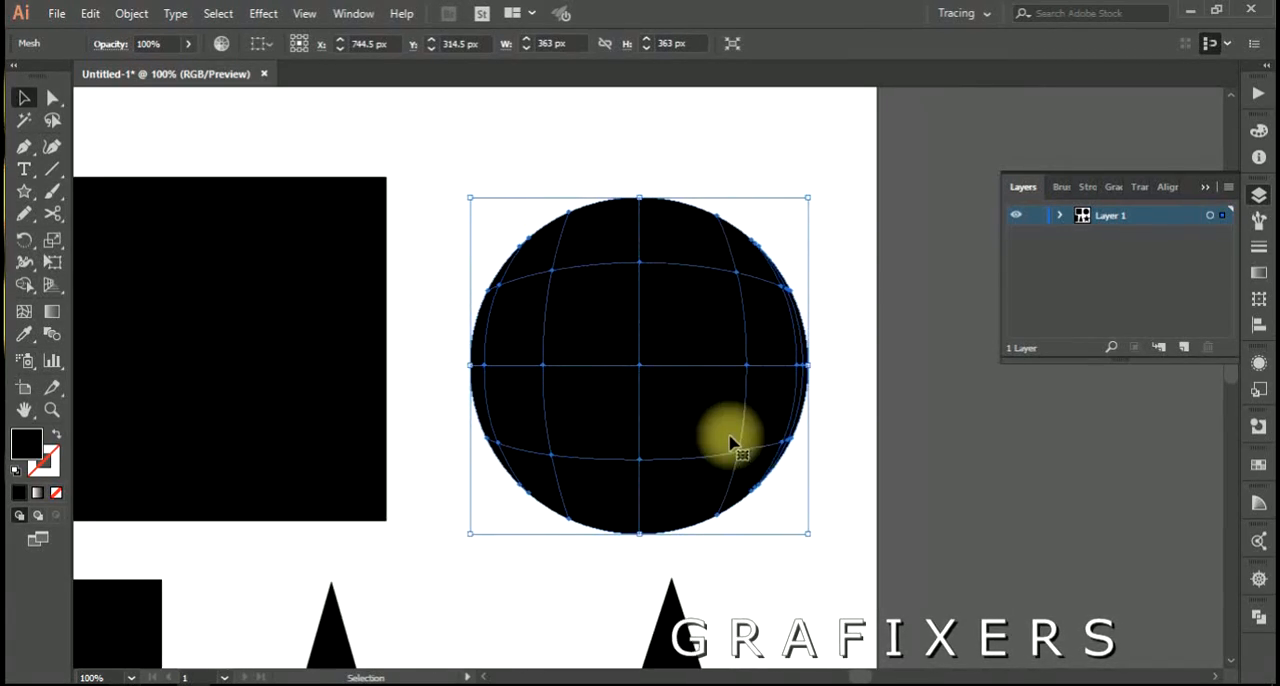
scroll(798, 450, "up", 1)
key("space")
left_click_drag(763, 442, 713, 511)
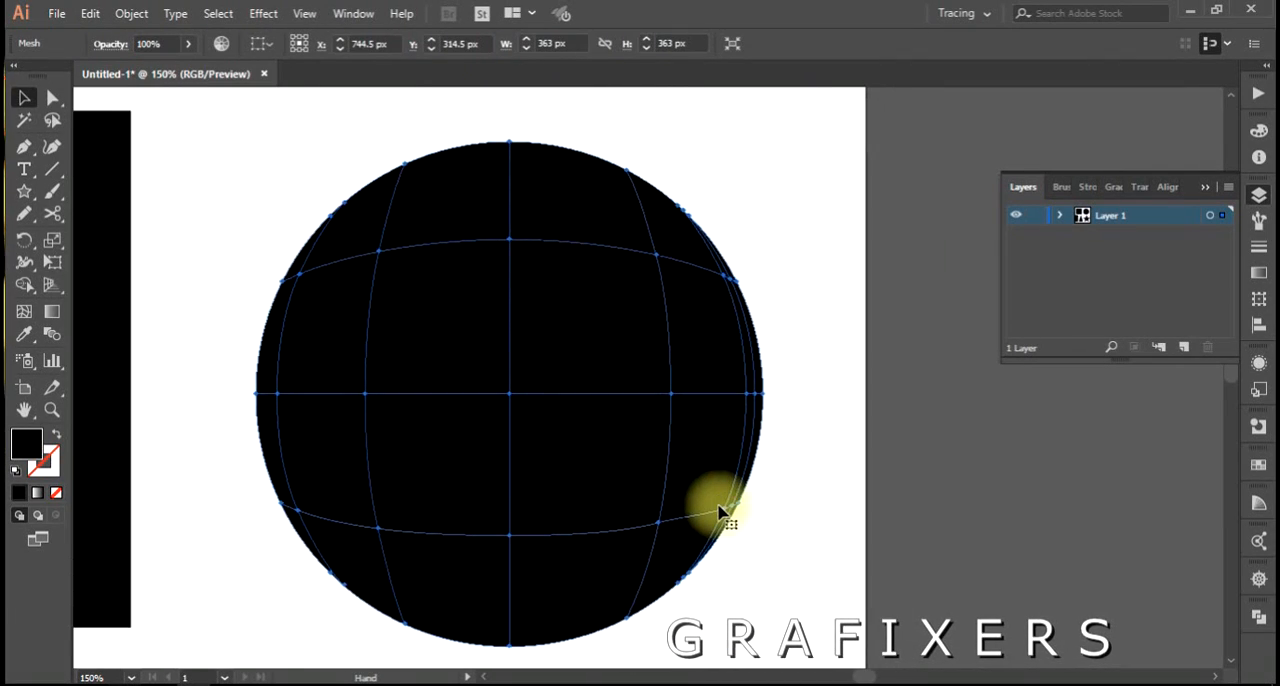
left_click(379, 254)
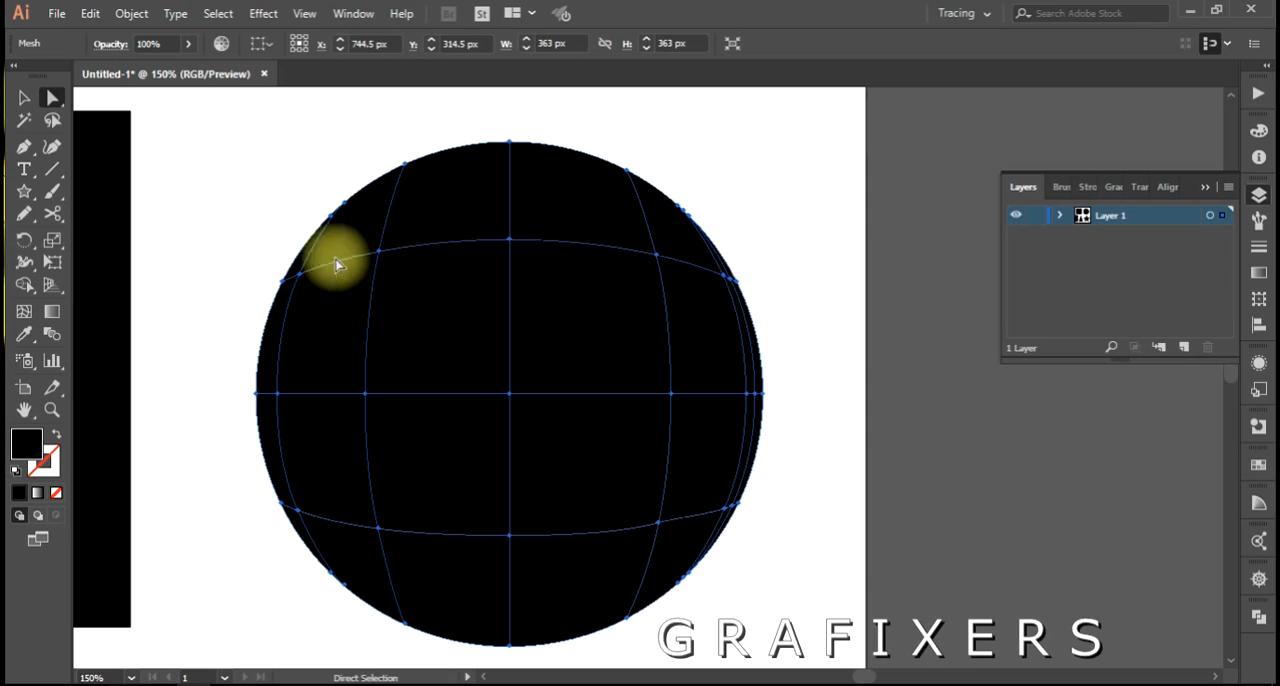
left_click(24, 97)
left_click(55, 100)
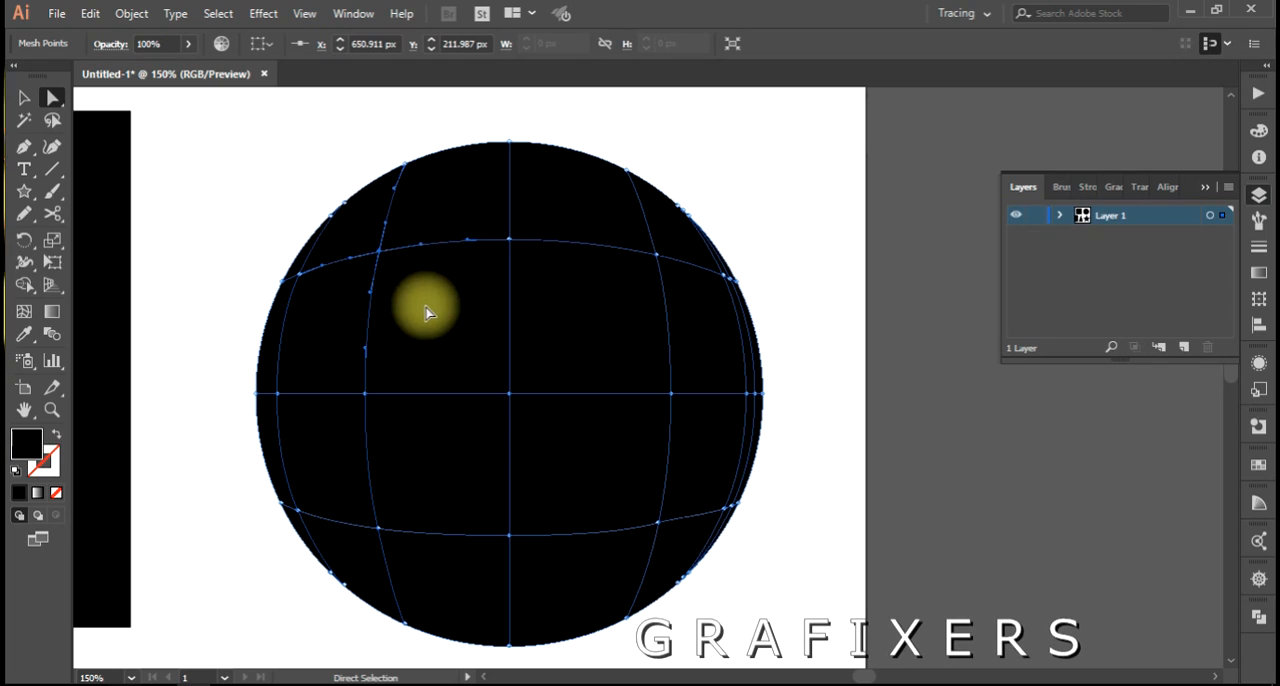
double_click(30, 447)
left_click(762, 336)
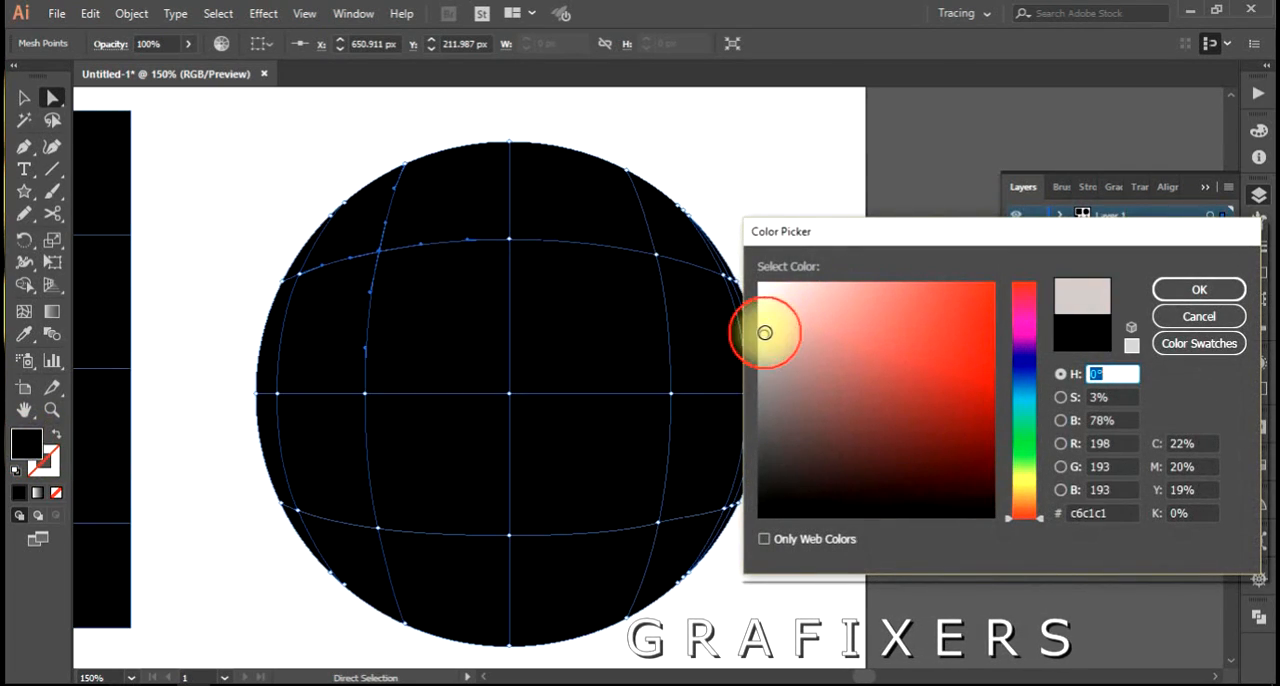
left_click(1199, 289)
left_click(875, 221)
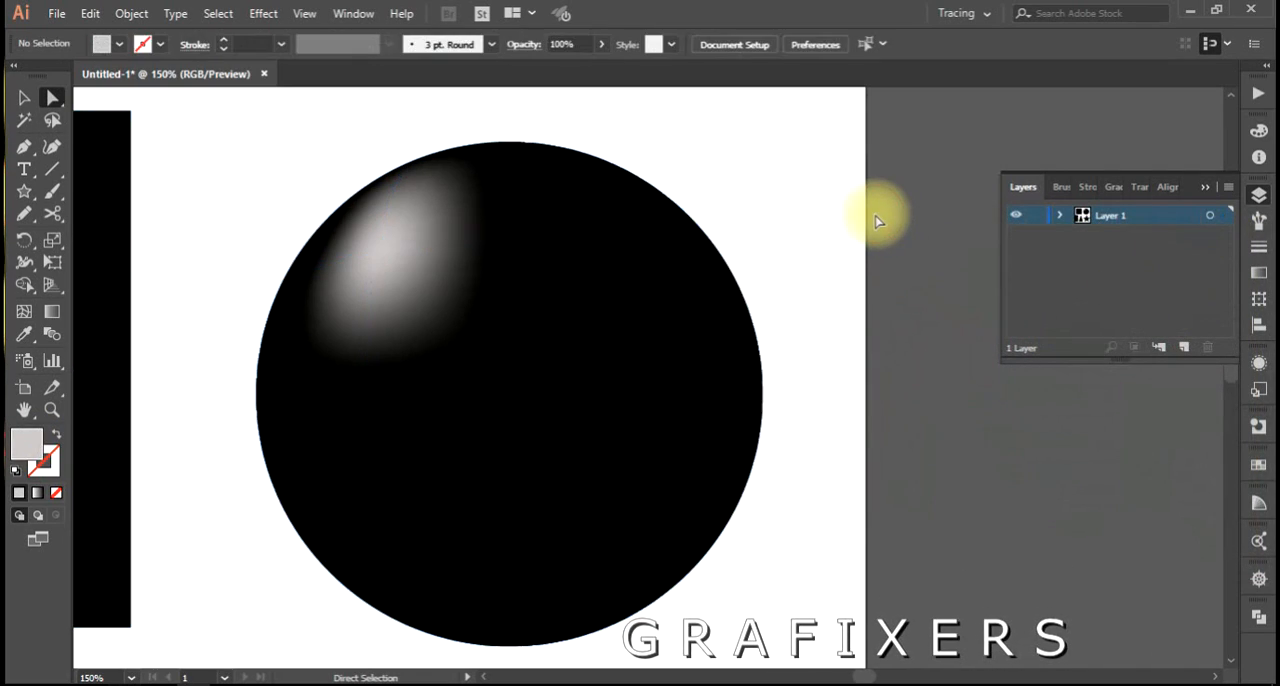
Select all of the circle's mesh points except the highlight point, fill them with very dark gray, and clear the selection.
scroll(778, 300, "down", 1)
left_click_drag(728, 317, 692, 327)
left_click(757, 270)
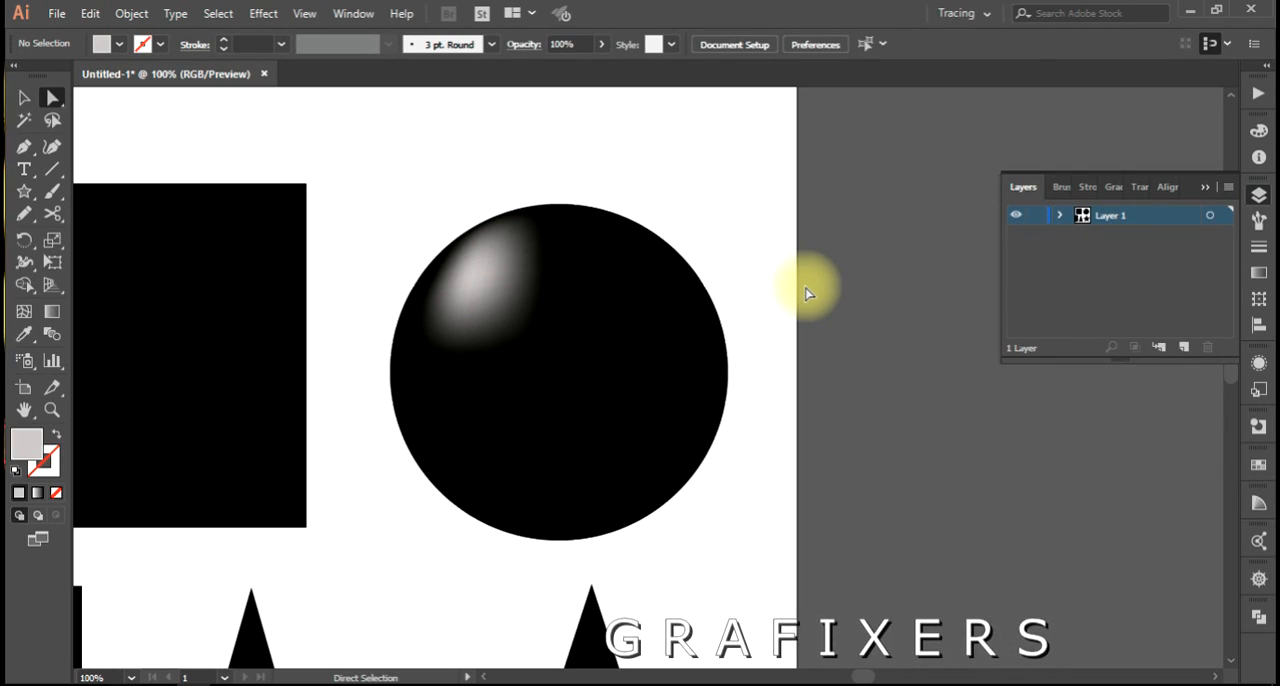
left_click(675, 370)
scroll(677, 375, "up", 1)
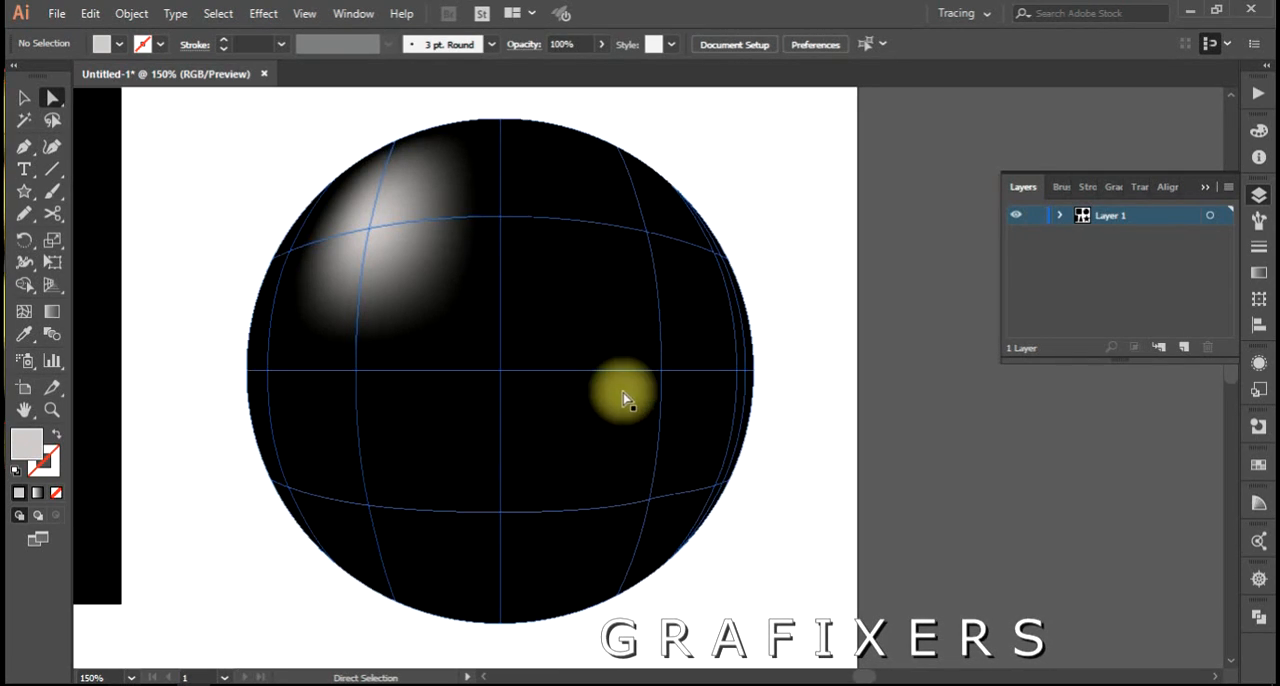
key("v")
left_click(548, 318)
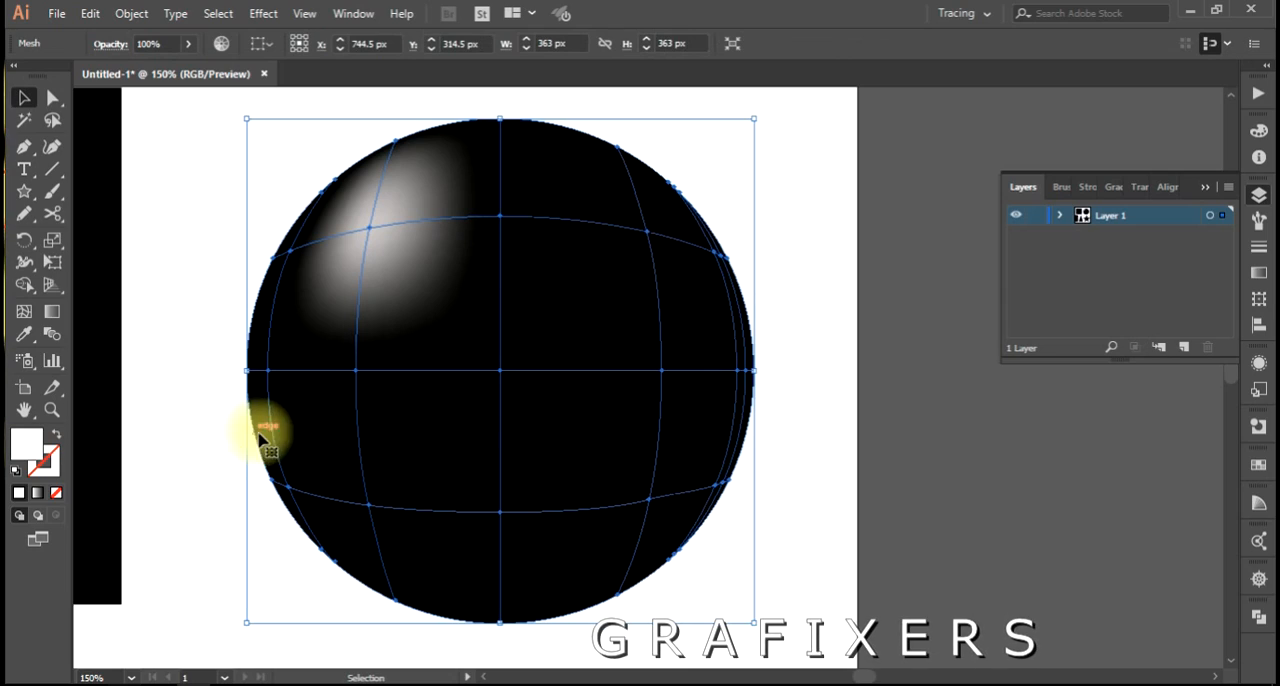
key("a")
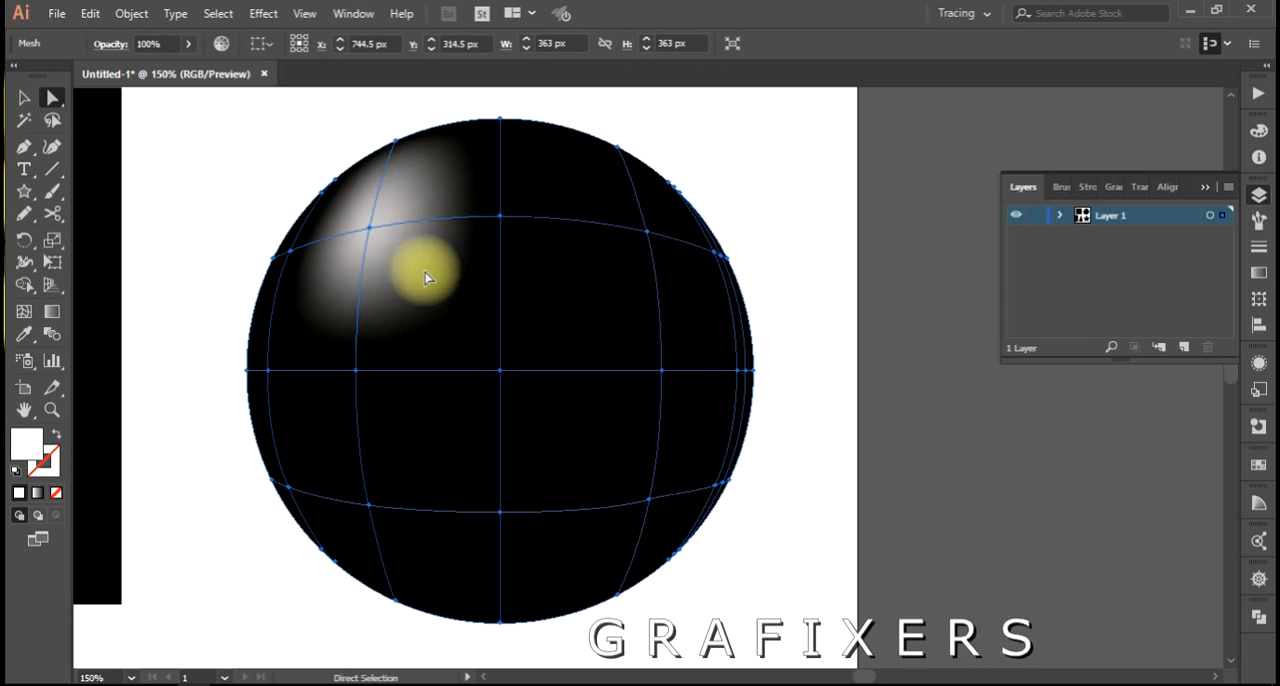
left_click(361, 228)
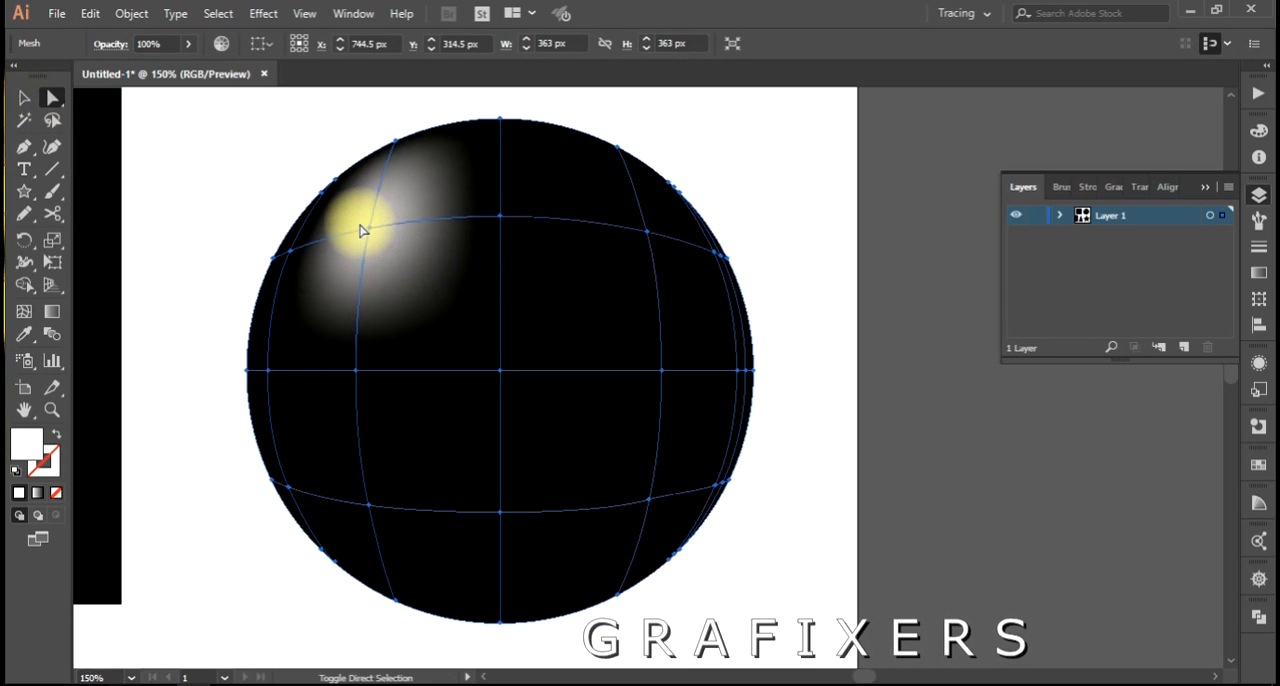
left_click_drag(361, 228, 370, 236)
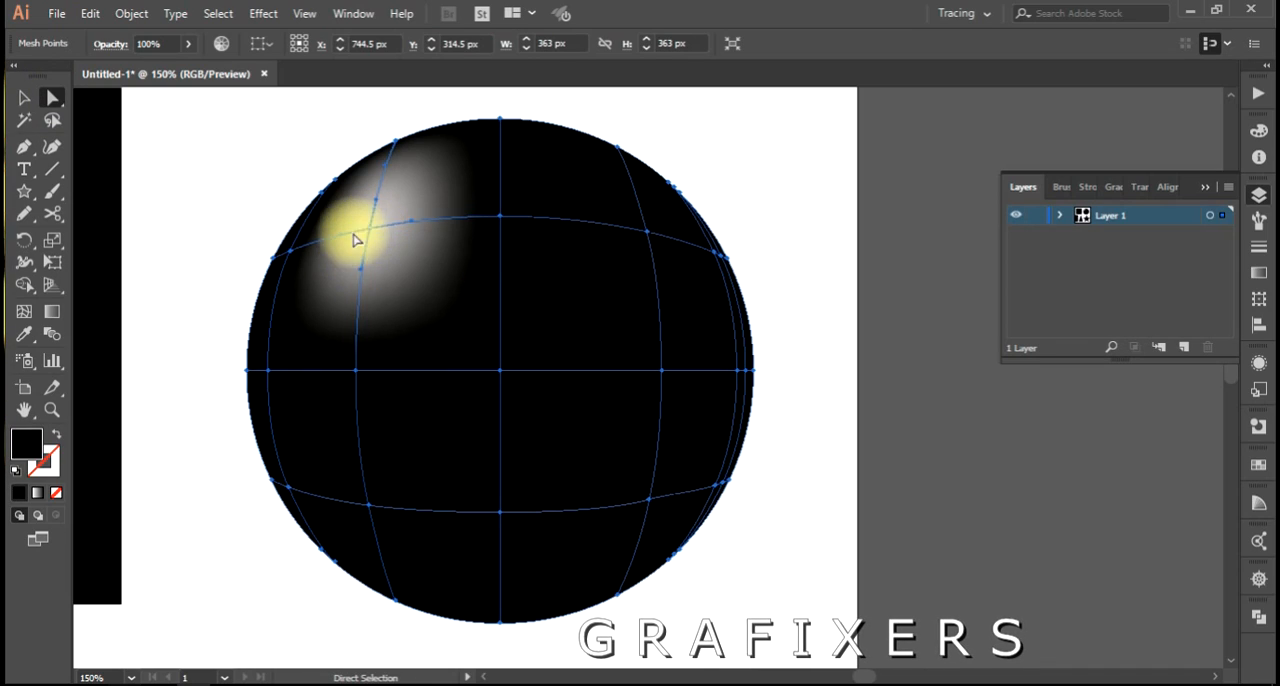
double_click(31, 455)
left_click_drag(763, 453, 761, 482)
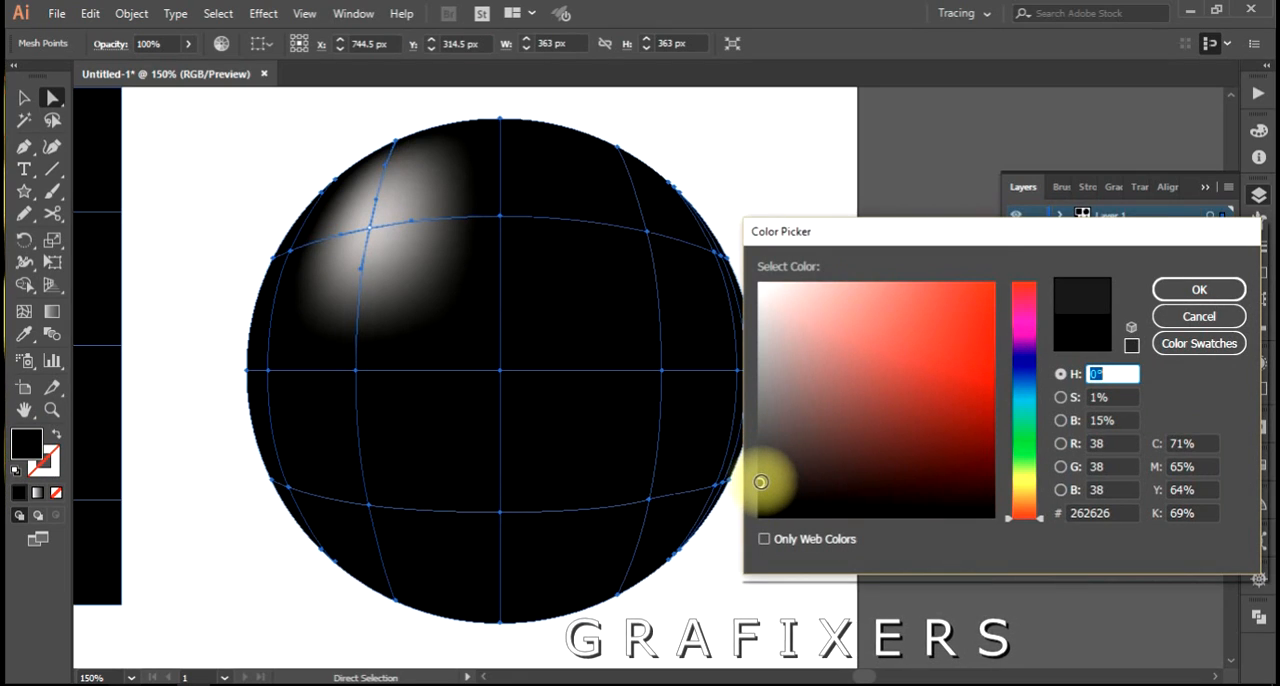
left_click(1178, 289)
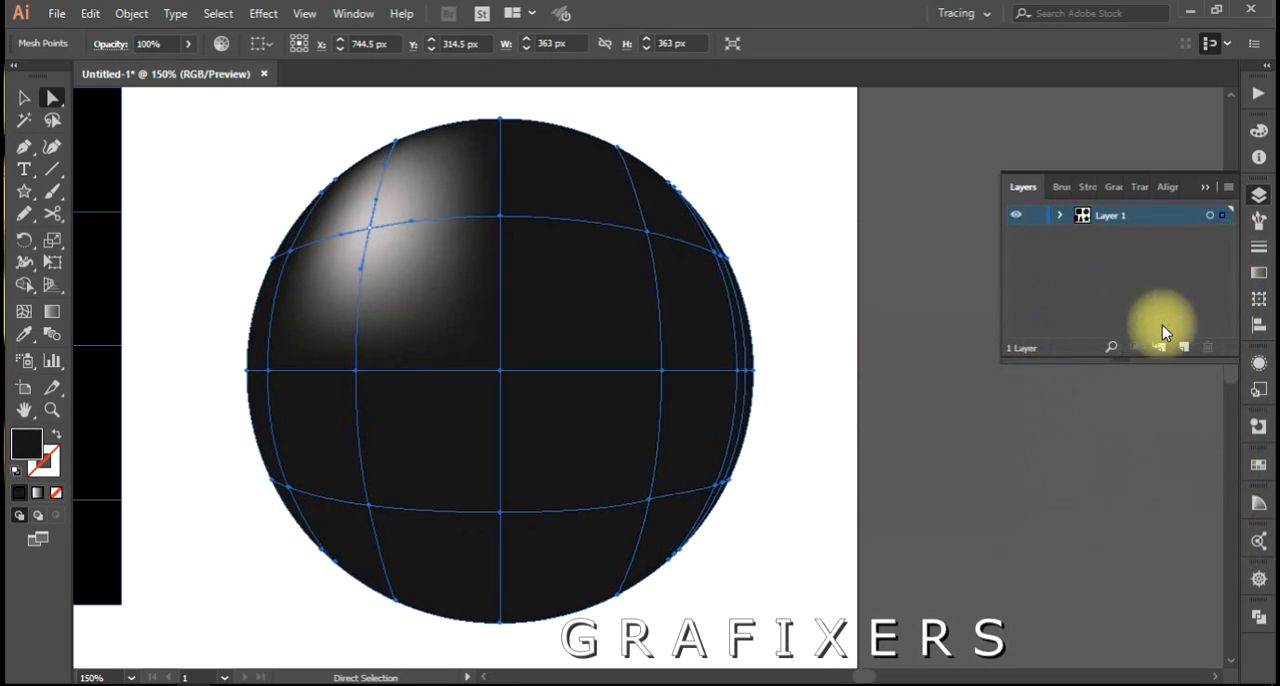
left_click(837, 362)
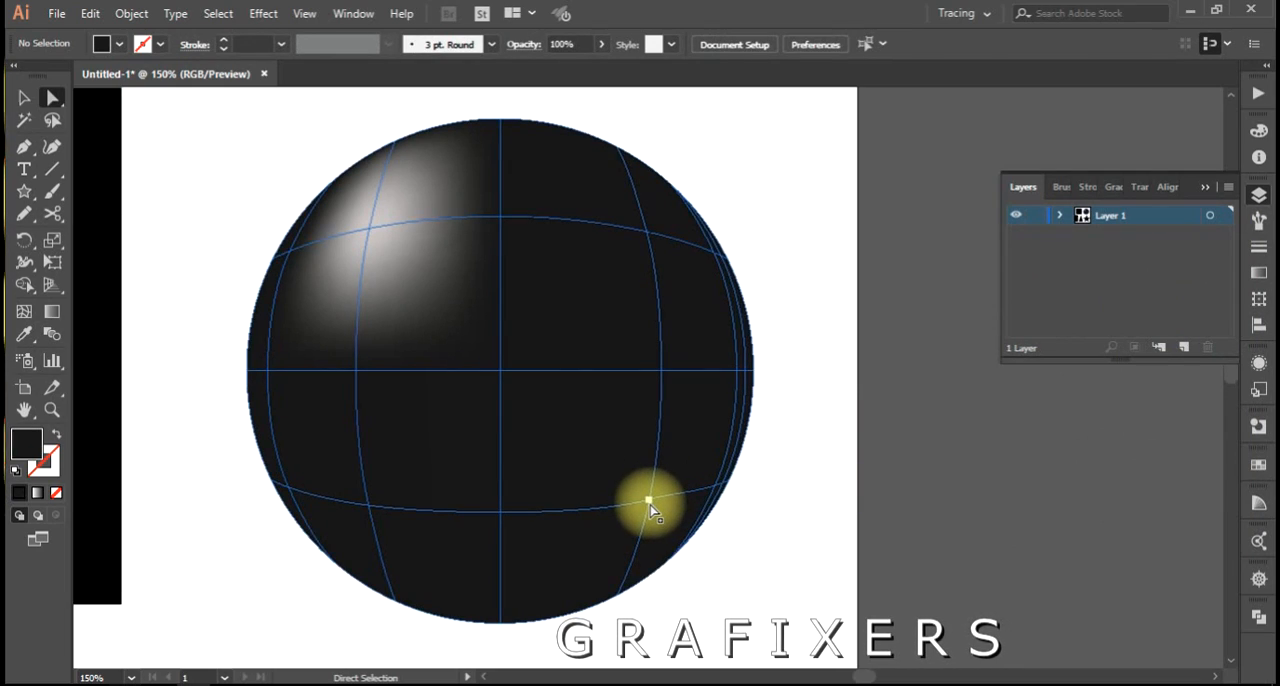
Select the mesh points along the circle's right edge together and darken them to near-black as edge shading.
left_click(721, 489)
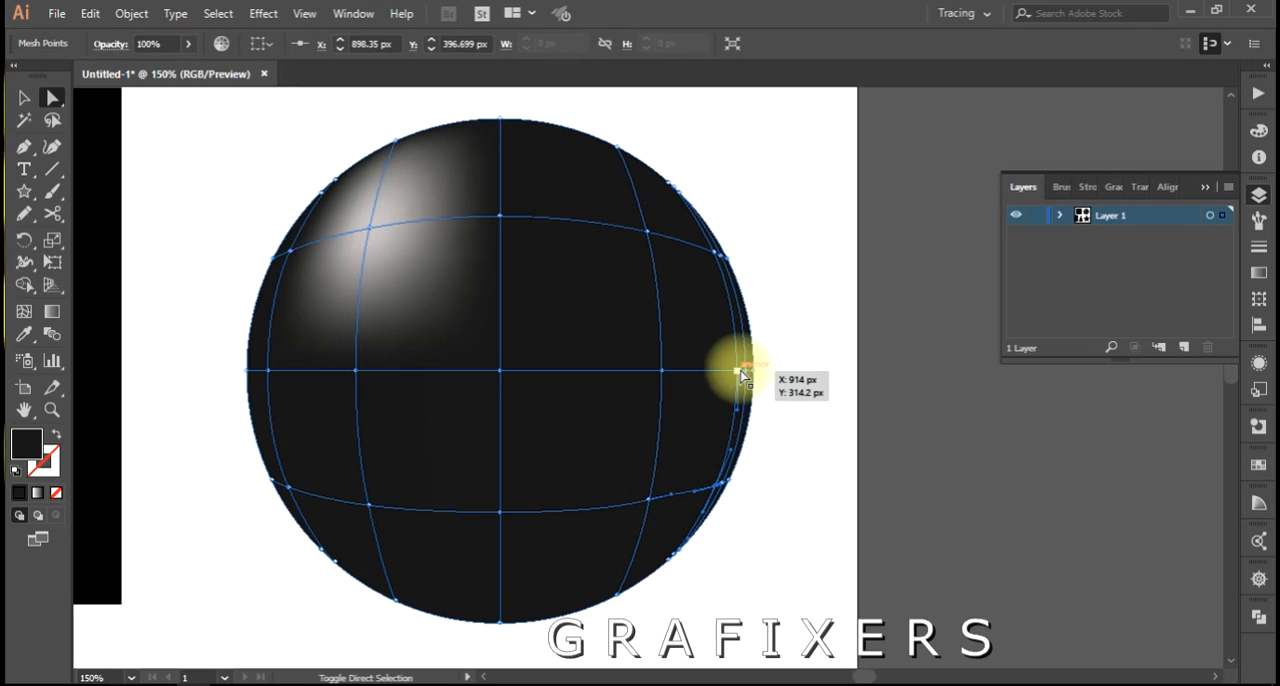
scroll(778, 408, "up", 1)
left_click_drag(776, 407, 714, 418)
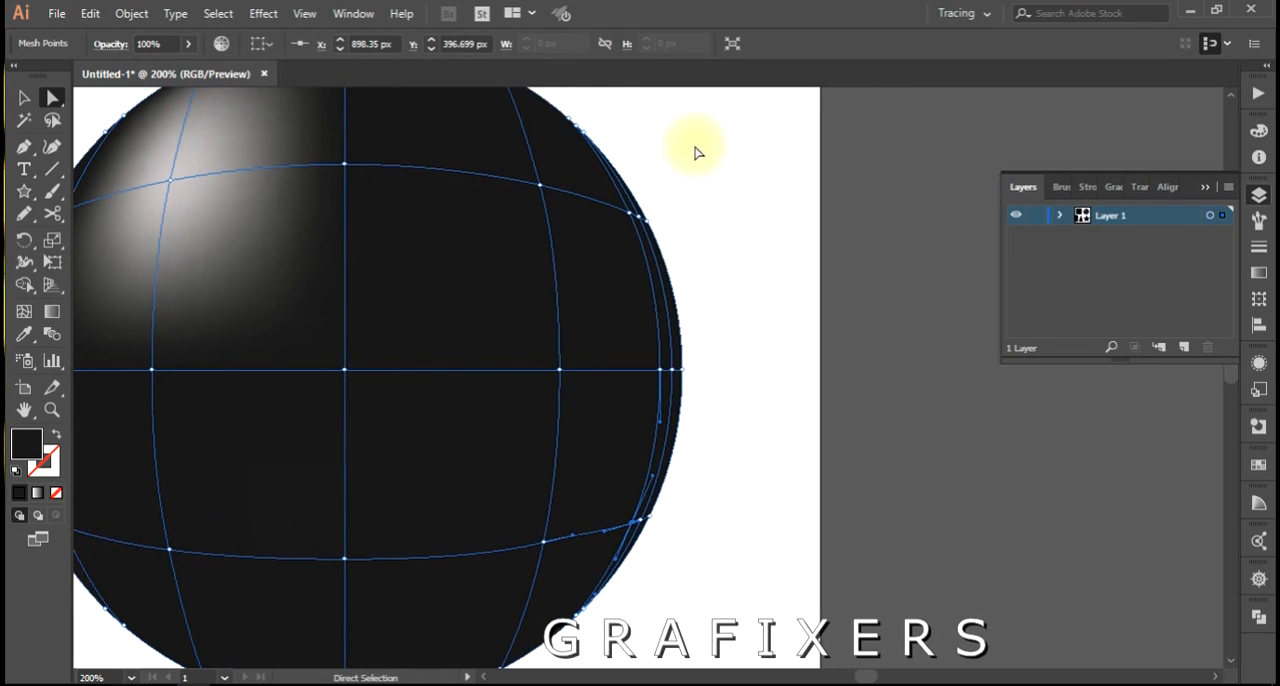
scroll(757, 189, "down", 1)
left_click_drag(731, 197, 578, 585)
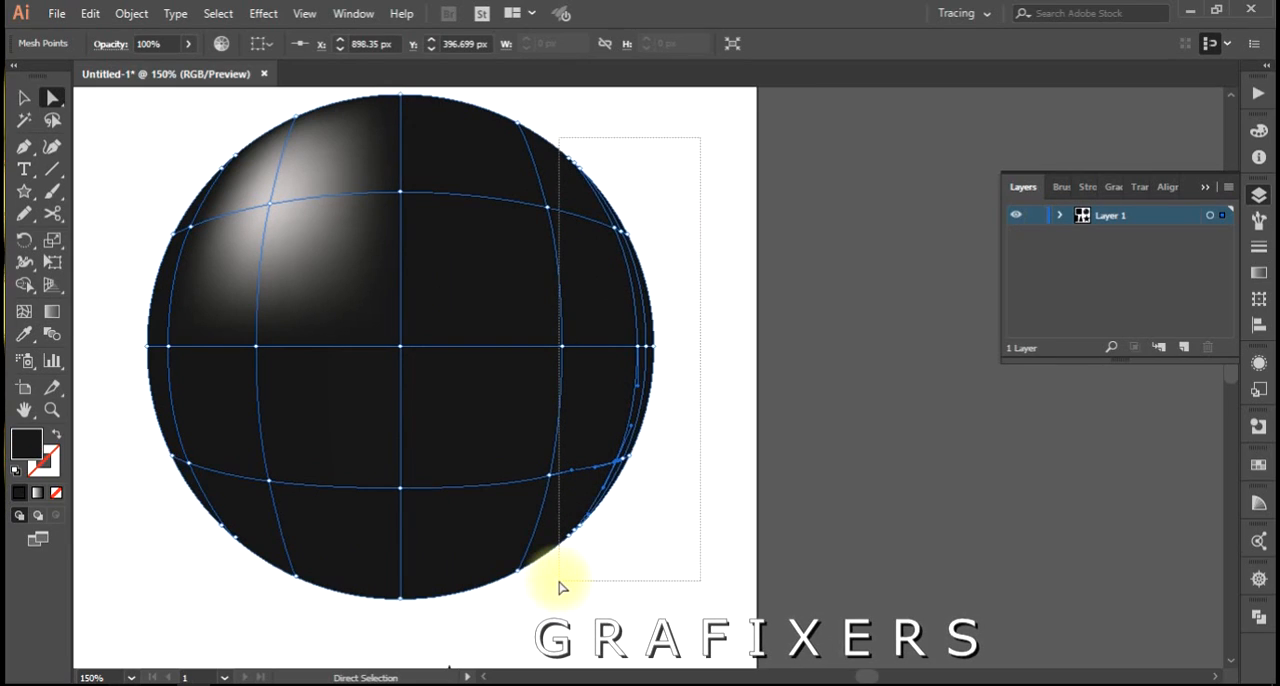
left_click_drag(563, 587, 565, 588)
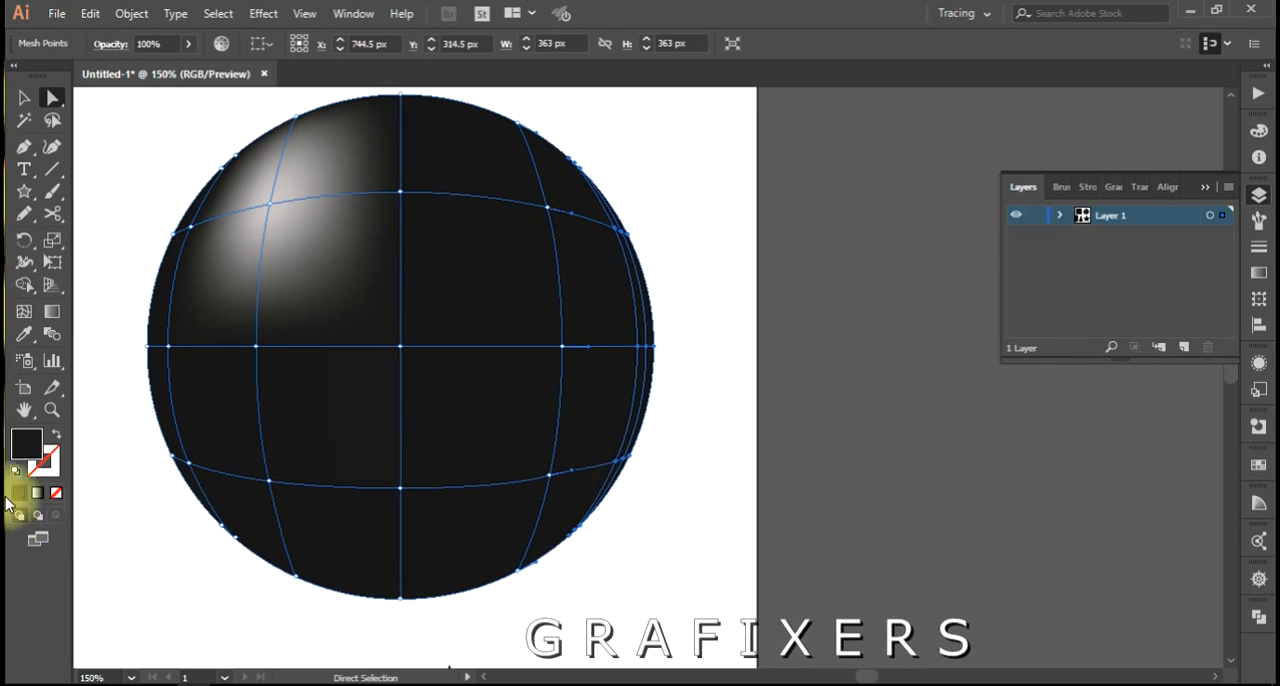
double_click(26, 450)
left_click(757, 505)
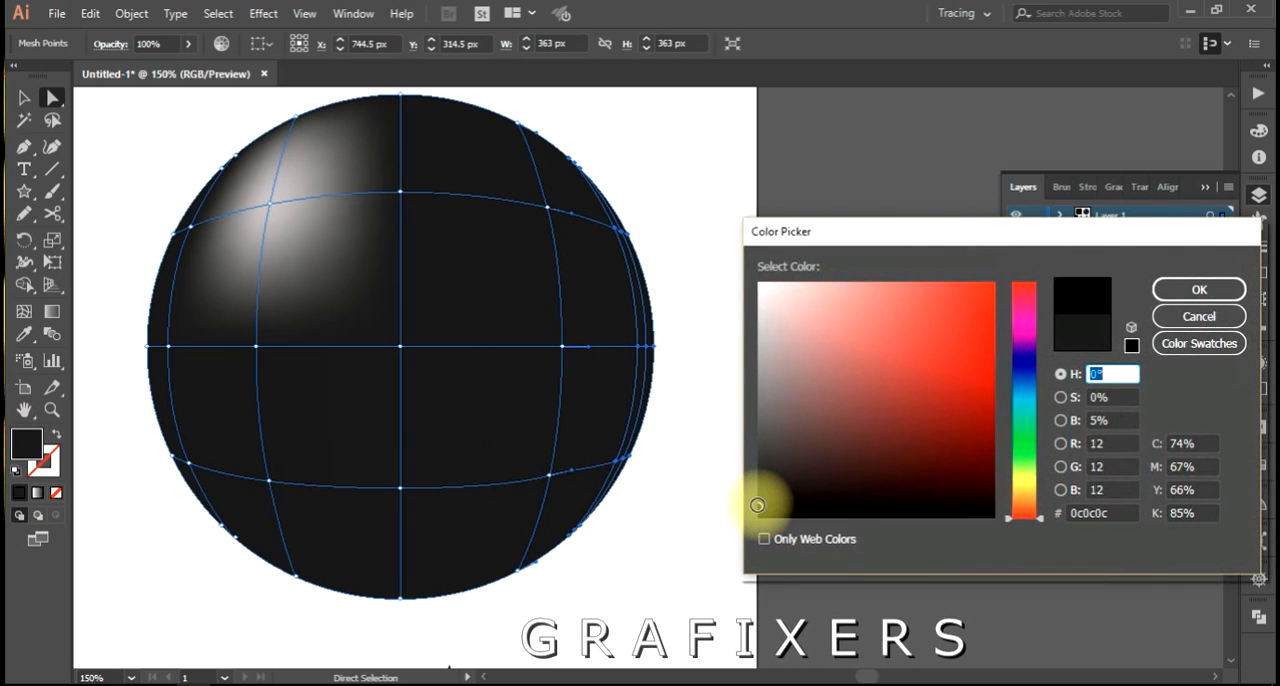
left_click_drag(755, 505, 755, 491)
left_click(1180, 289)
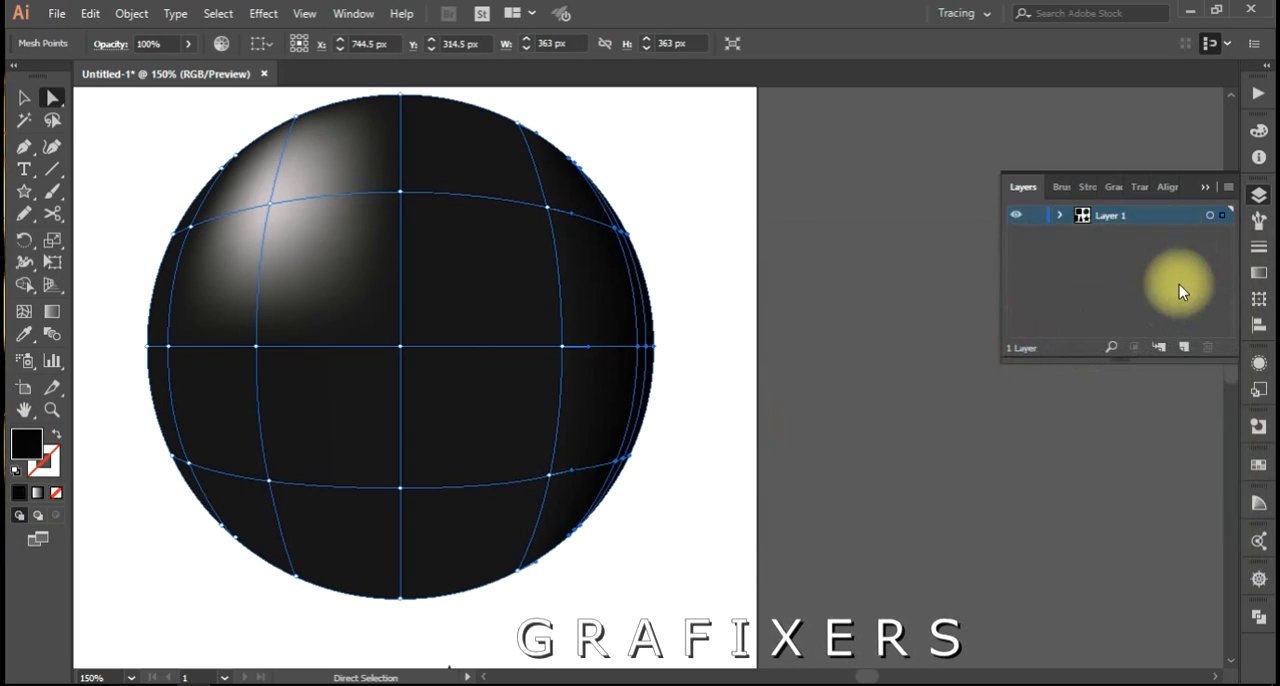
left_click(745, 419)
scroll(745, 420, "down", 1)
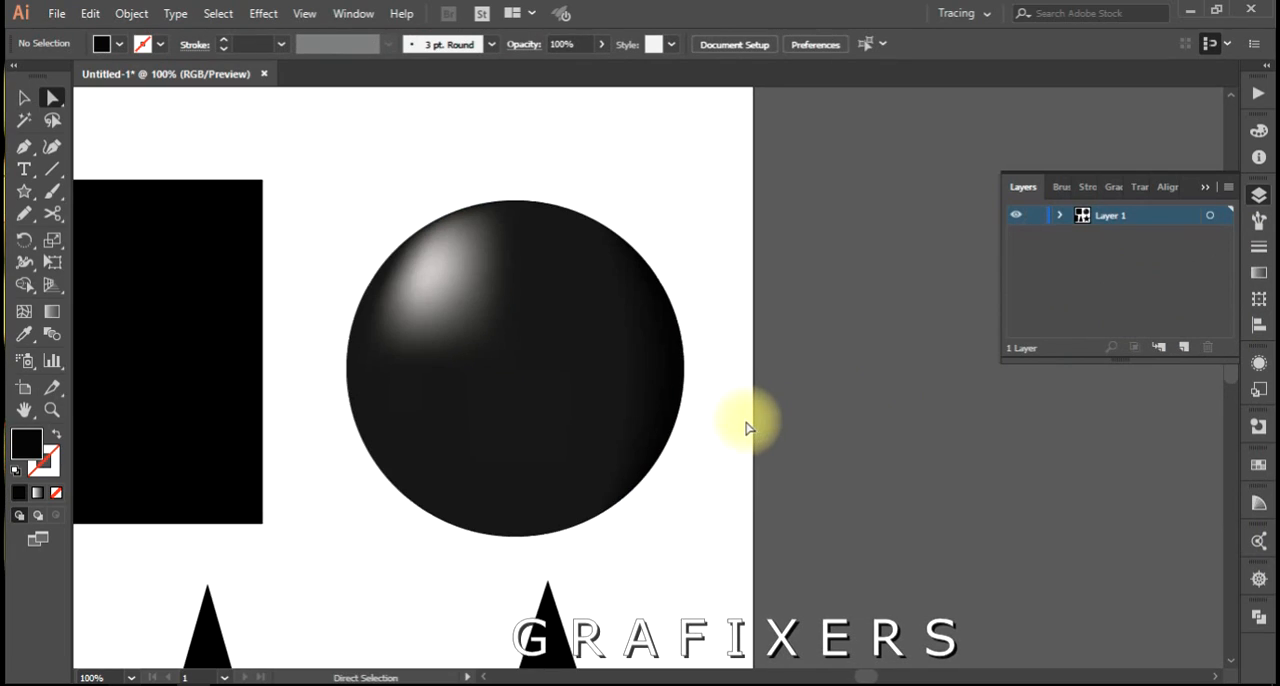
Color the circle's lower-right inner mesh point 111111 to deepen the shade there, and review the shading without a selection.
scroll(707, 509, "up", 1)
left_click(569, 431)
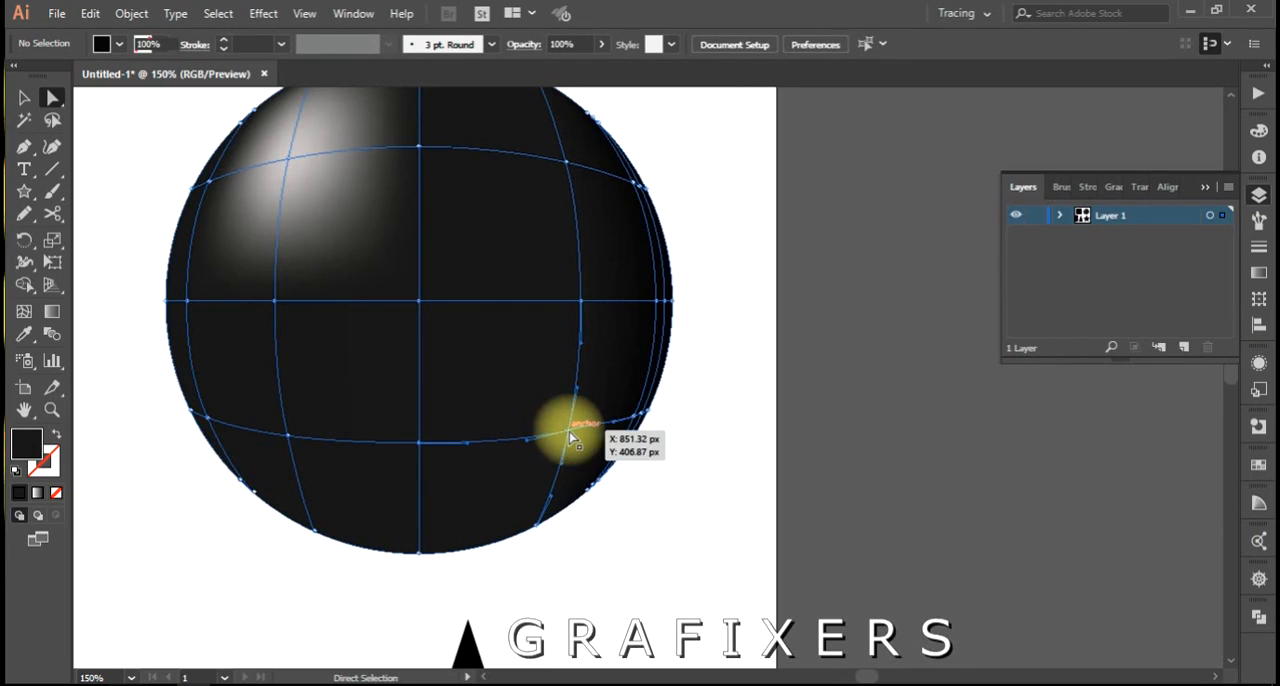
double_click(30, 443)
left_click(776, 496)
left_click(1203, 290)
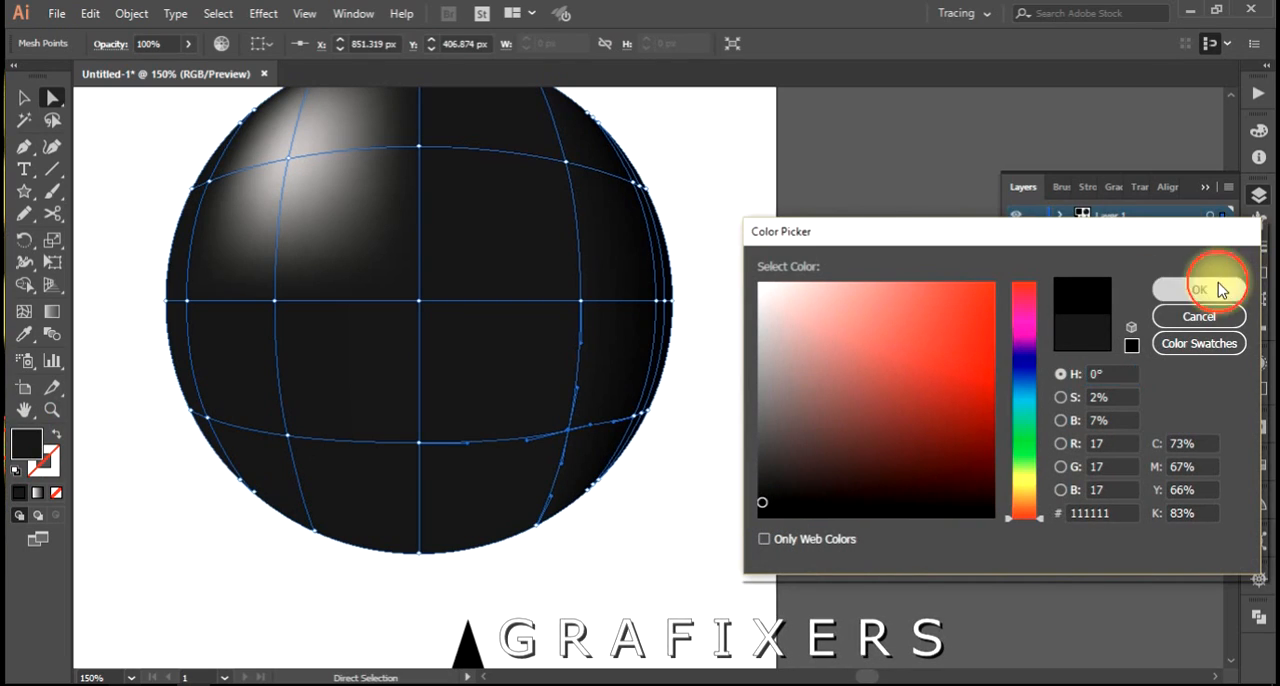
left_click(738, 446)
scroll(735, 444, "down", 1)
left_click_drag(735, 444, 697, 462)
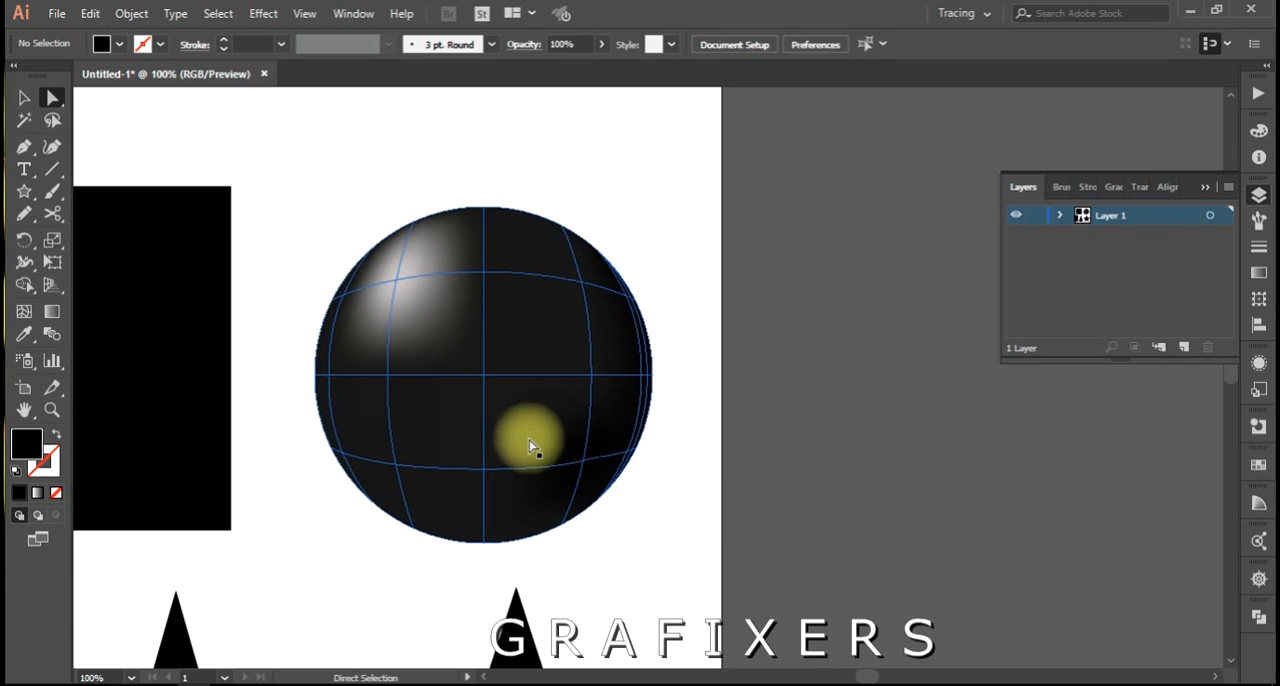
scroll(524, 226, "up", 2)
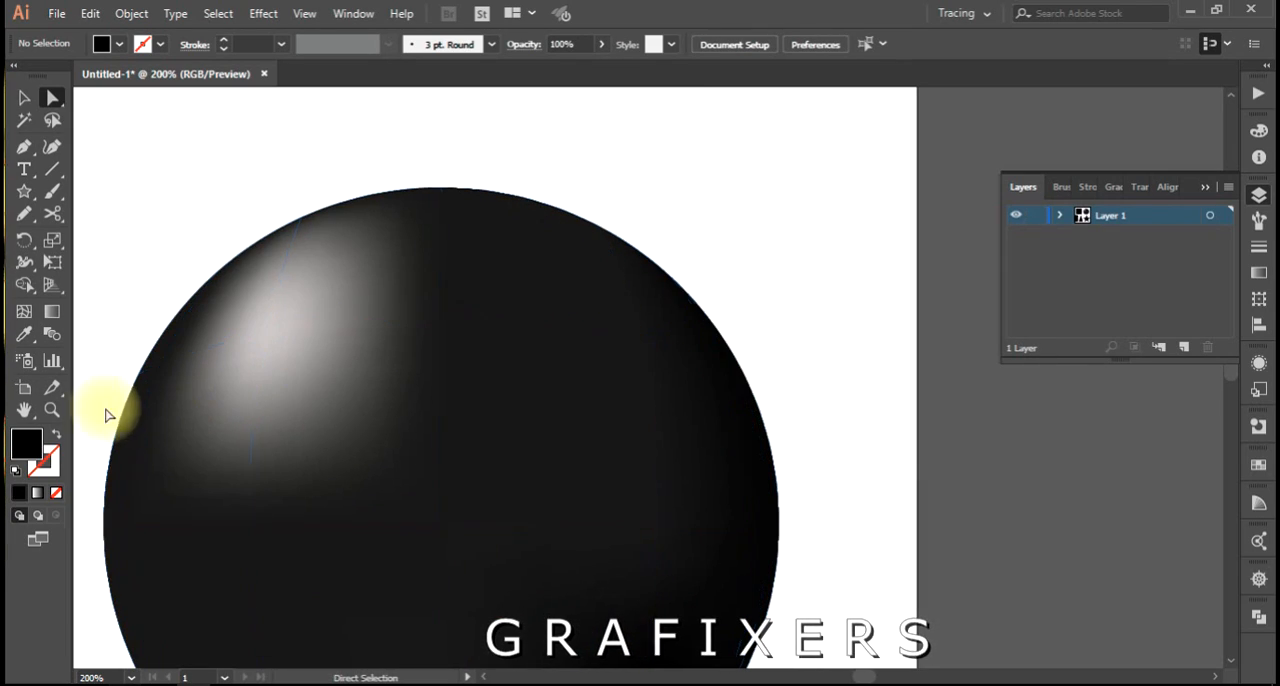
left_click_drag(212, 500, 254, 362)
scroll(513, 405, "down", 1)
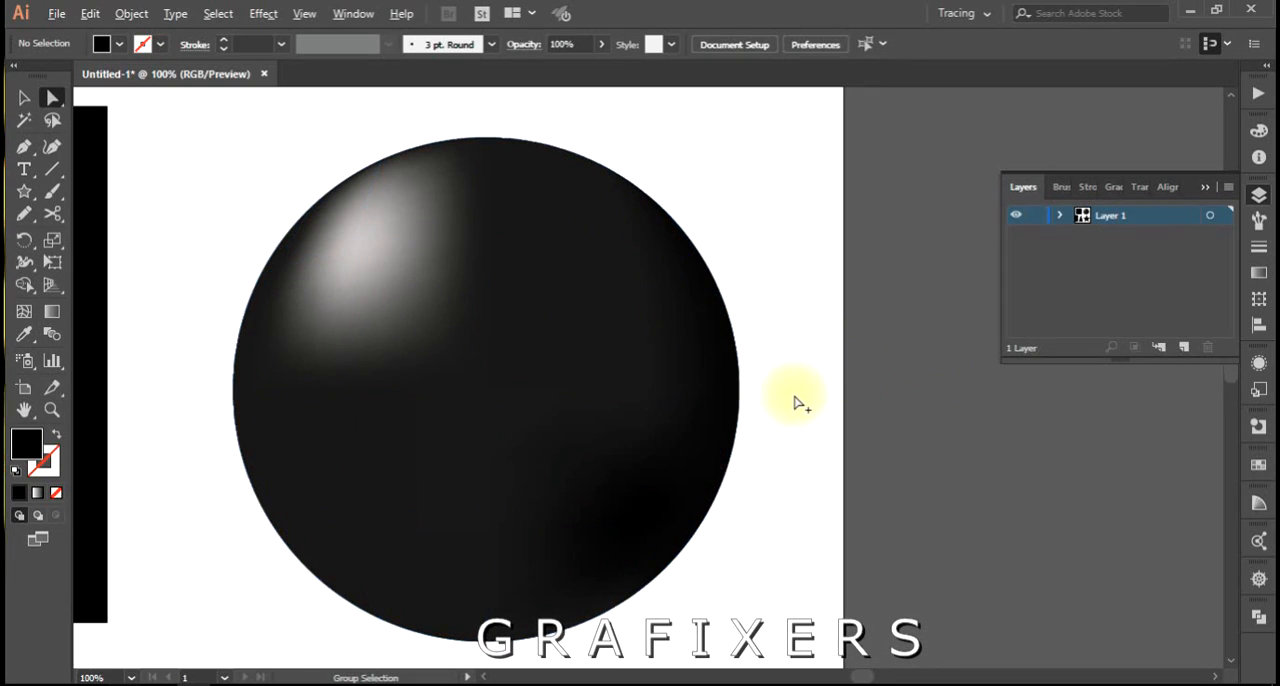
scroll(743, 417, "down", 1)
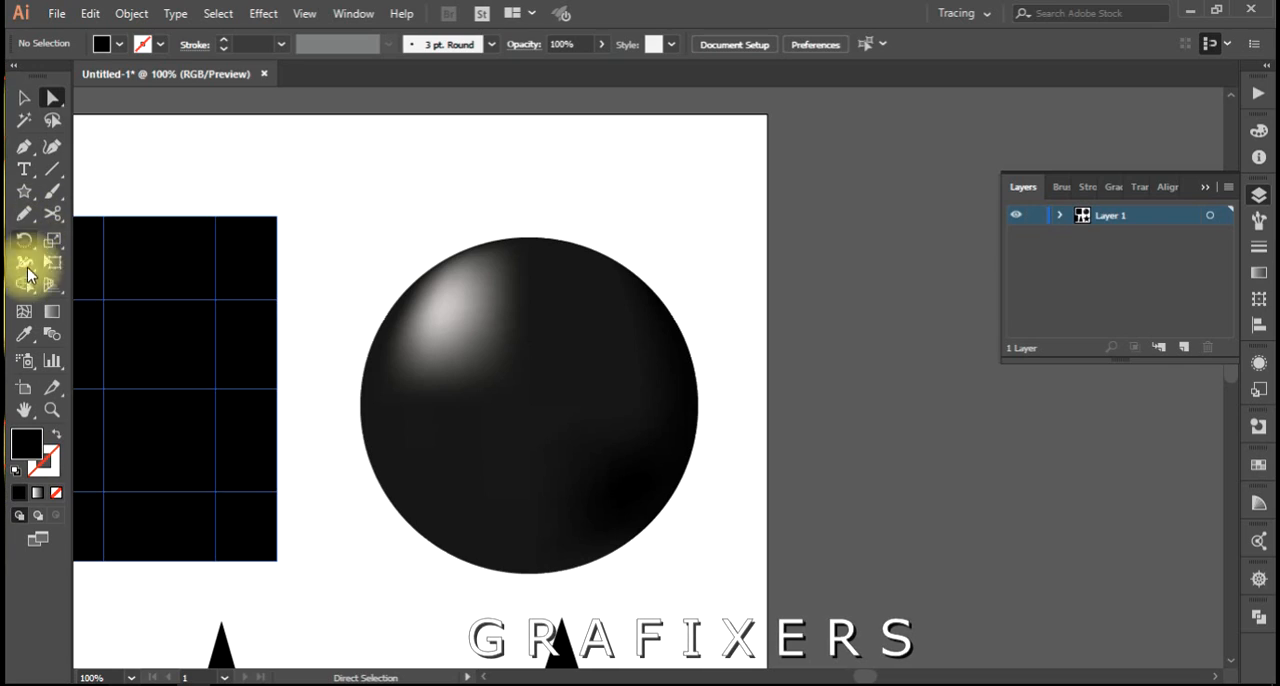
Draw a flat black ellipse about 256 × 54 px at the circle's lower right, send it behind the circle, and nudge it slightly left.
left_click(24, 191)
left_click(84, 237)
left_click_drag(503, 538, 747, 594)
key("ctrl+[")
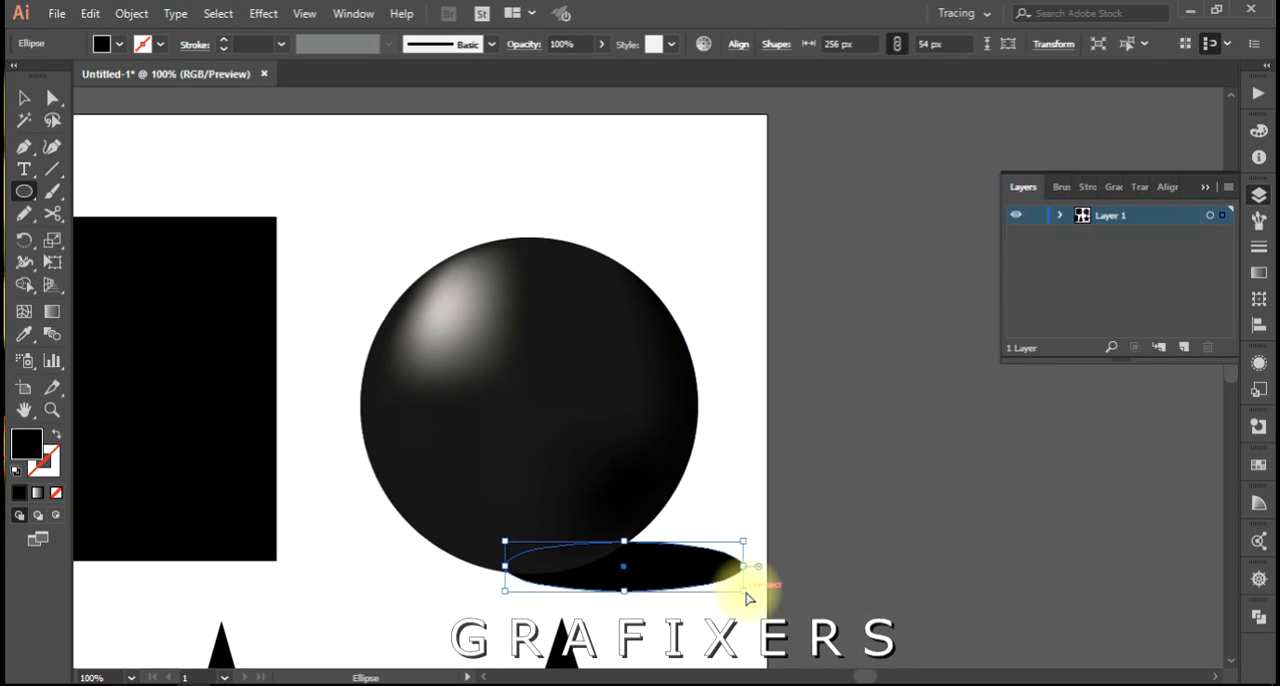
key("shift+Up")
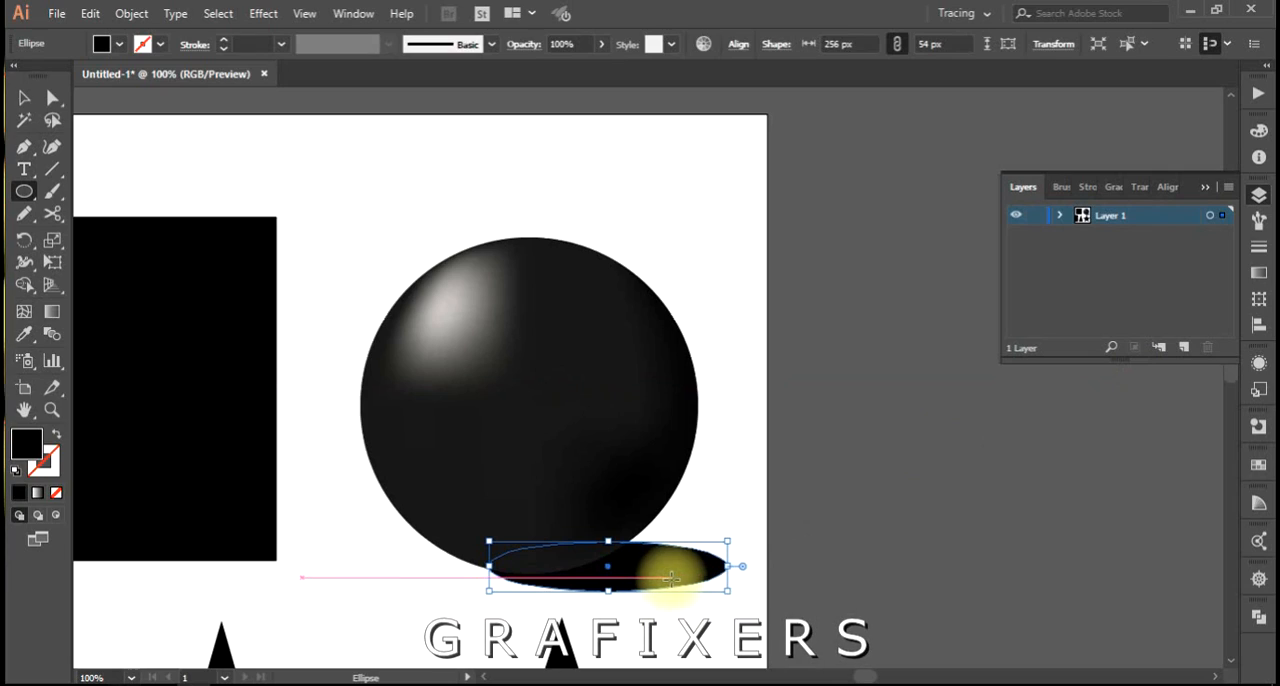
Add a mesh point at the center of the flat ellipse with the Mesh tool.
left_click(29, 318)
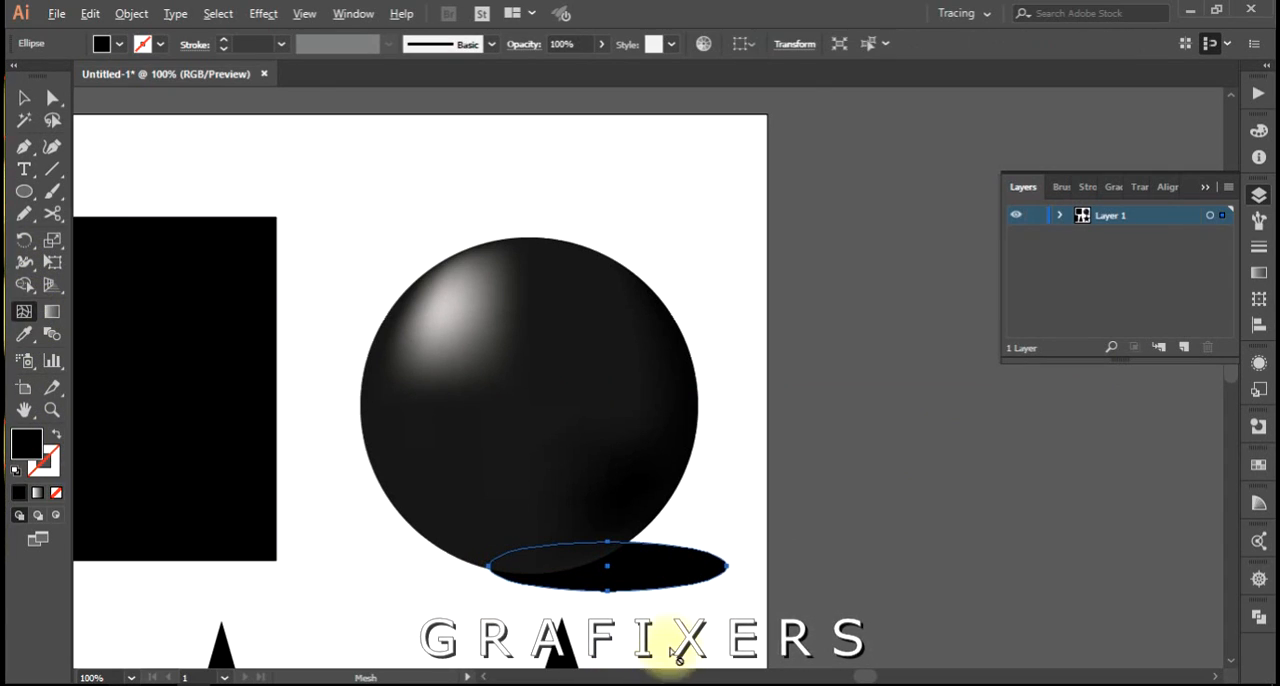
scroll(676, 652, "up", 1)
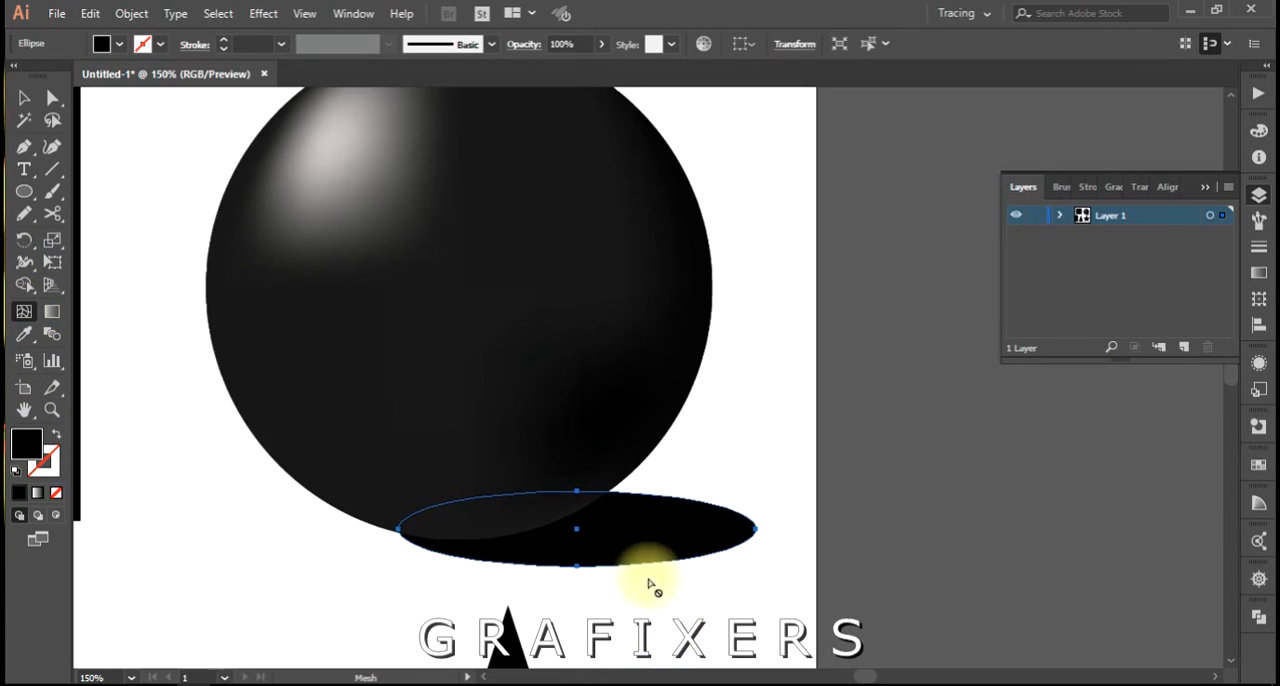
left_click(578, 529)
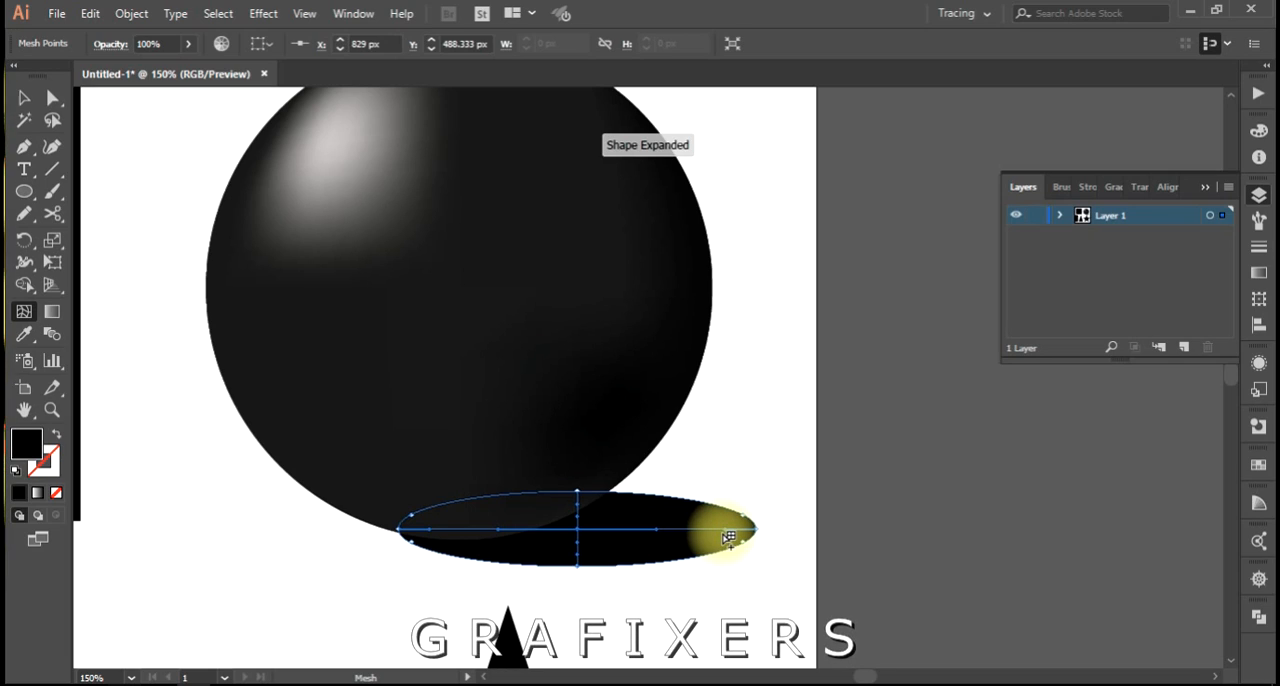
Fade the ellipse's right end by filling its rightmost mesh point with white sampled from the artboard, and clear the selection.
key("a")
left_click(755, 533)
scroll(758, 530, "up", 2)
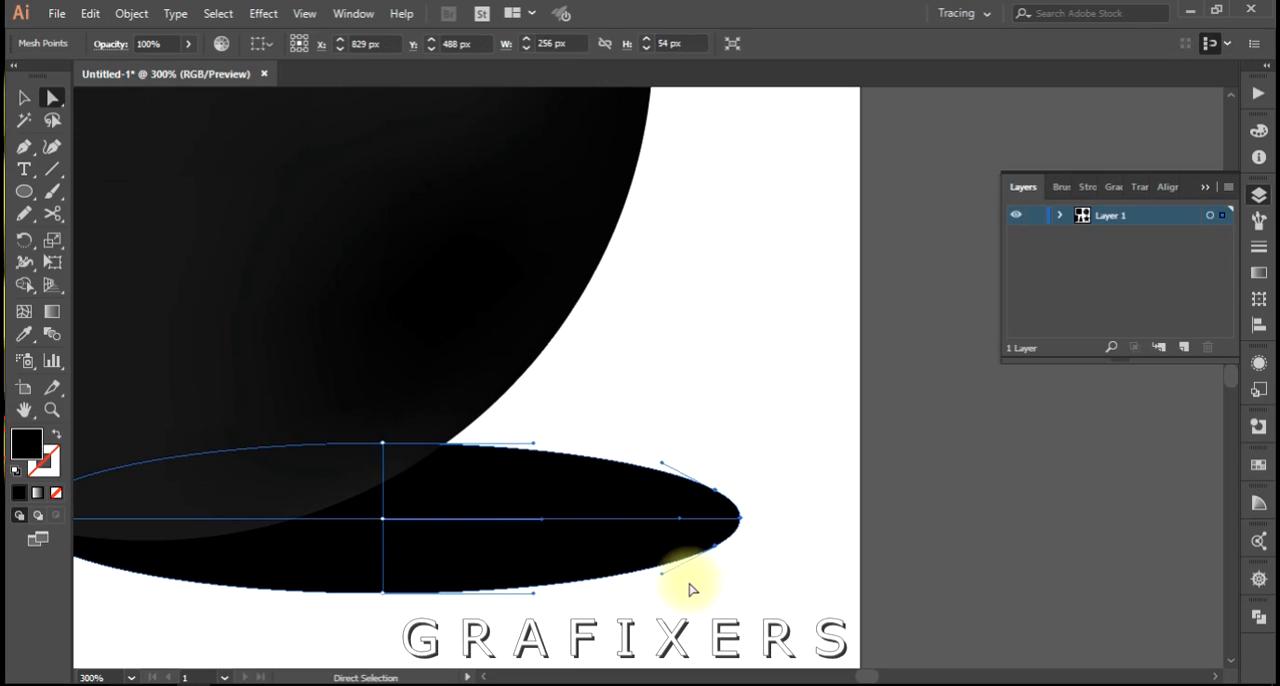
left_click(749, 435)
left_click(745, 445)
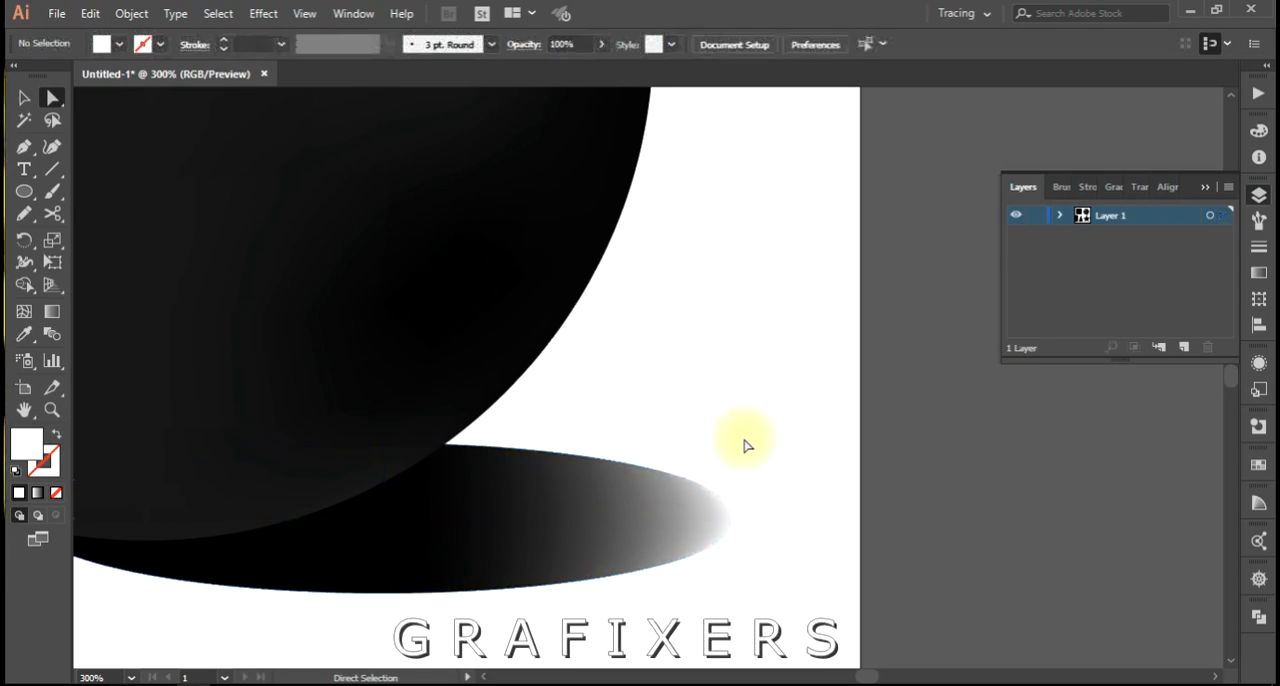
Move the mesh shadow ellipse right beneath the sphere, to about X 859 px, Y 485 px.
scroll(745, 446, "down", 2)
left_click_drag(748, 420, 731, 457)
scroll(734, 451, "down", 2)
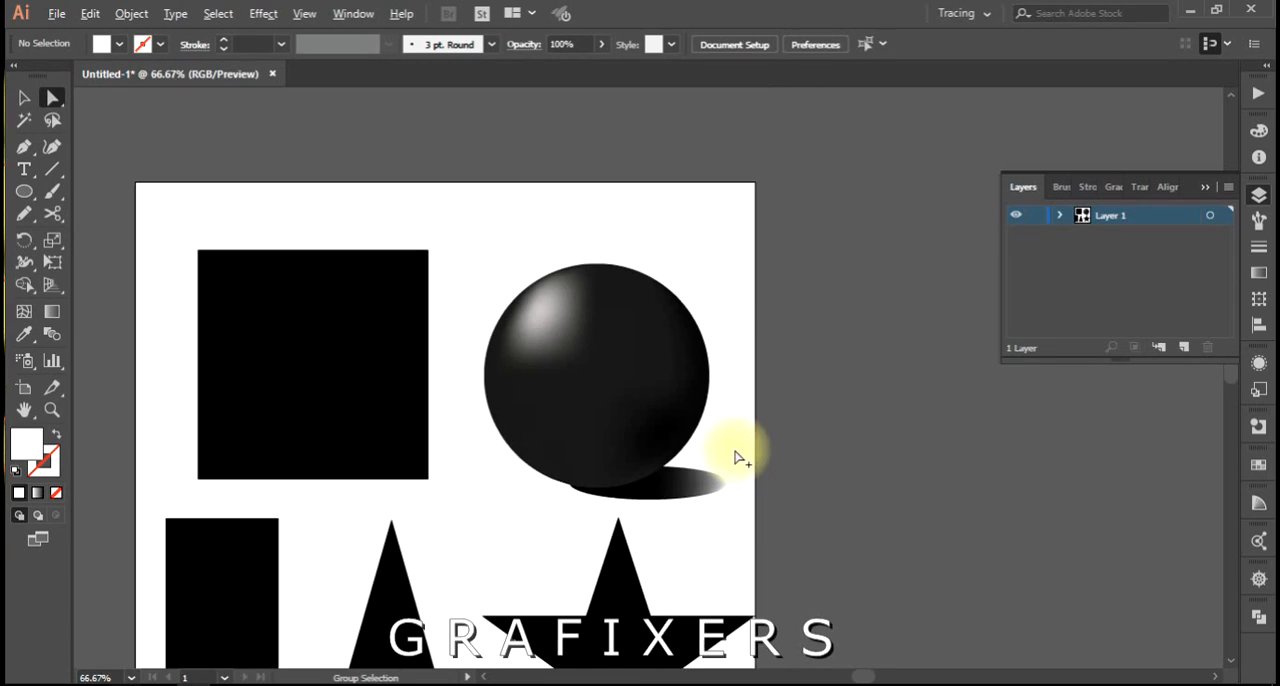
scroll(752, 538, "up", 3)
left_click_drag(513, 408, 538, 411)
key("ctrl+z")
key("v")
left_click(591, 451)
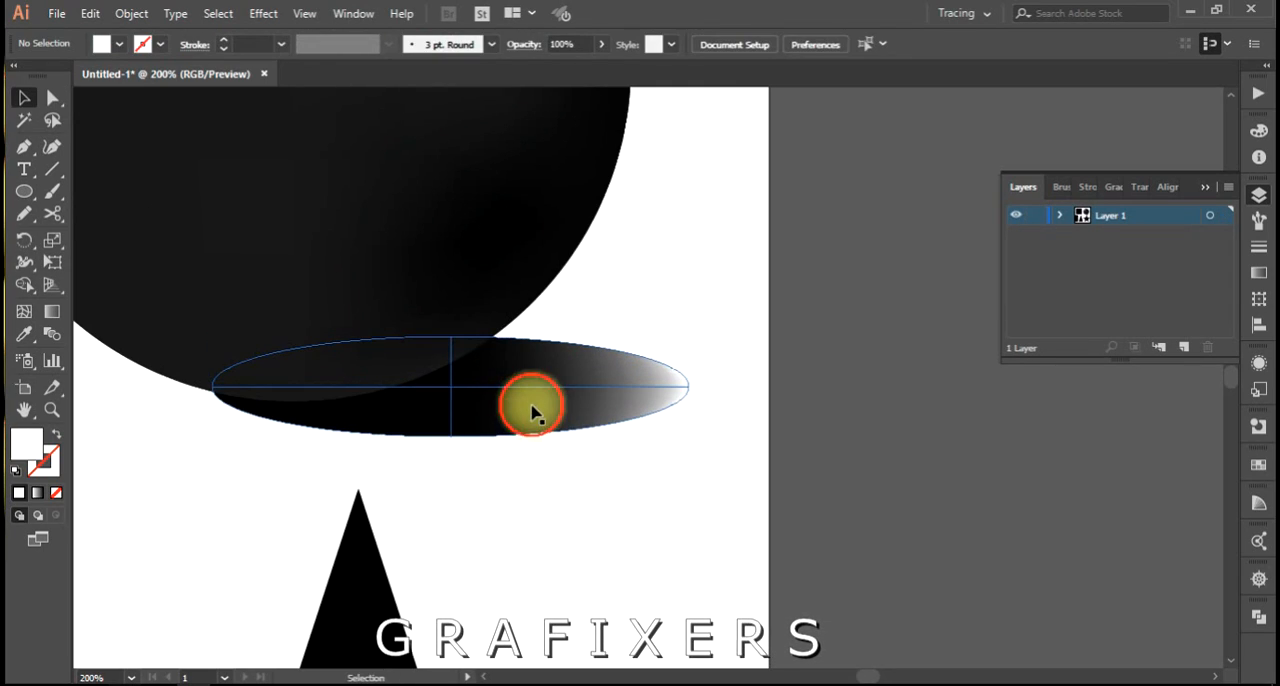
left_click_drag(533, 411, 582, 408)
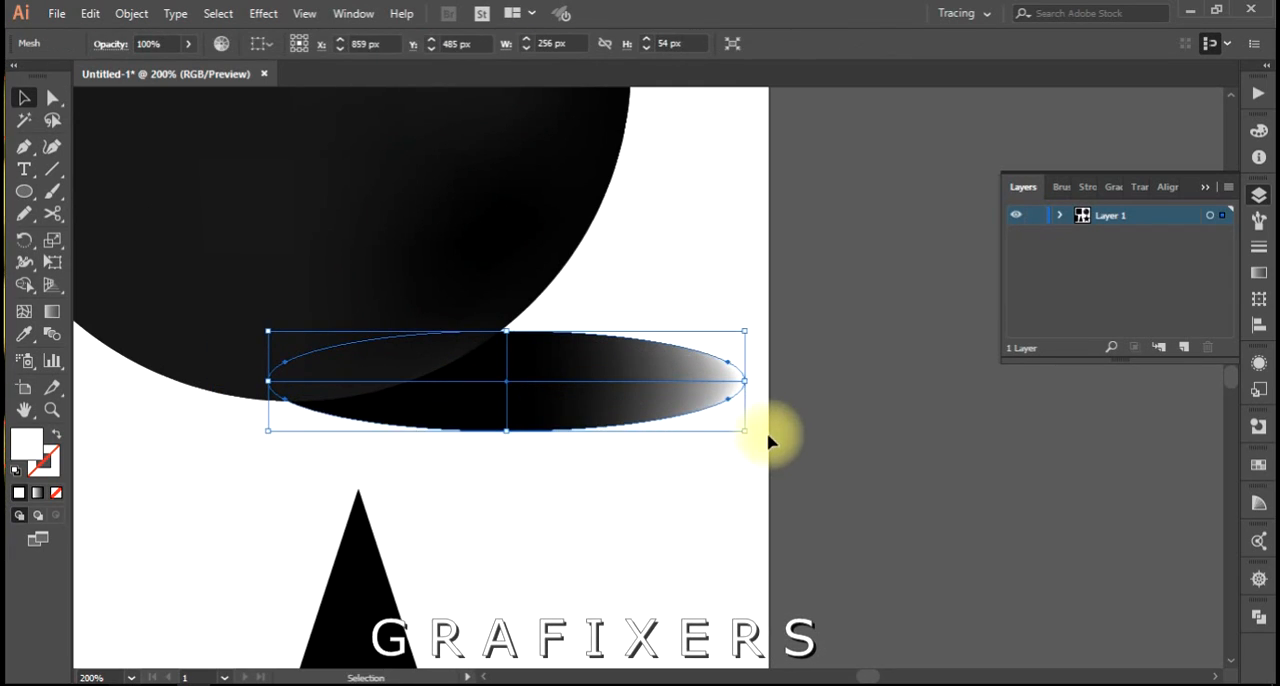
Rotate the shadow ellipse slightly counter-clockwise, tuck it under the sphere at about X 849 px, Y 462 px, and clear the selection.
left_click_drag(748, 438, 768, 372)
left_click_drag(490, 432, 470, 345)
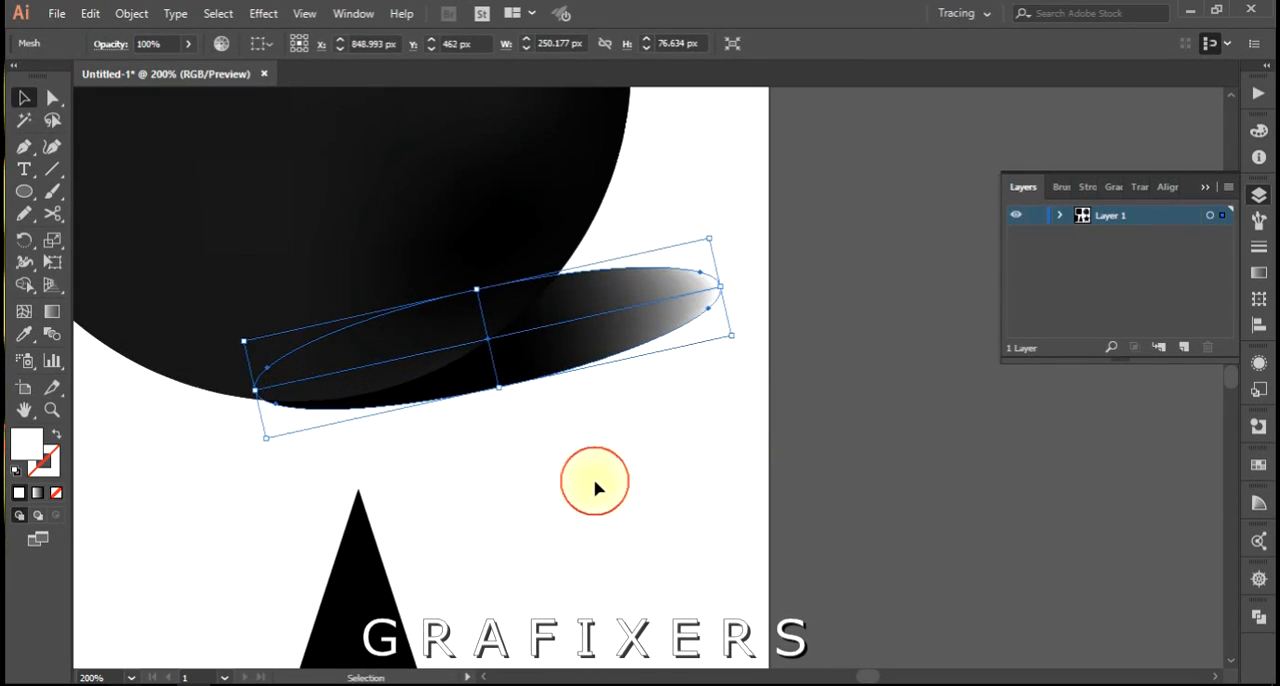
left_click(594, 486)
scroll(594, 486, "down", 3)
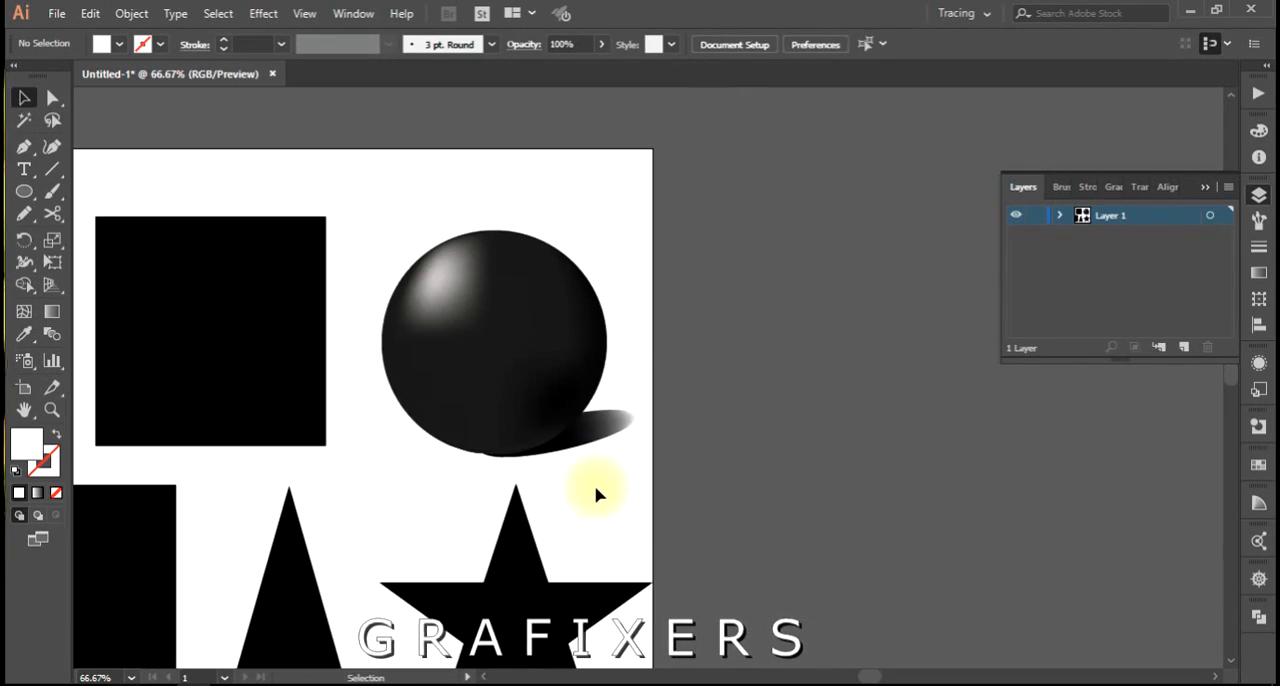
scroll(600, 497, "up", 1)
left_click_drag(591, 500, 580, 523)
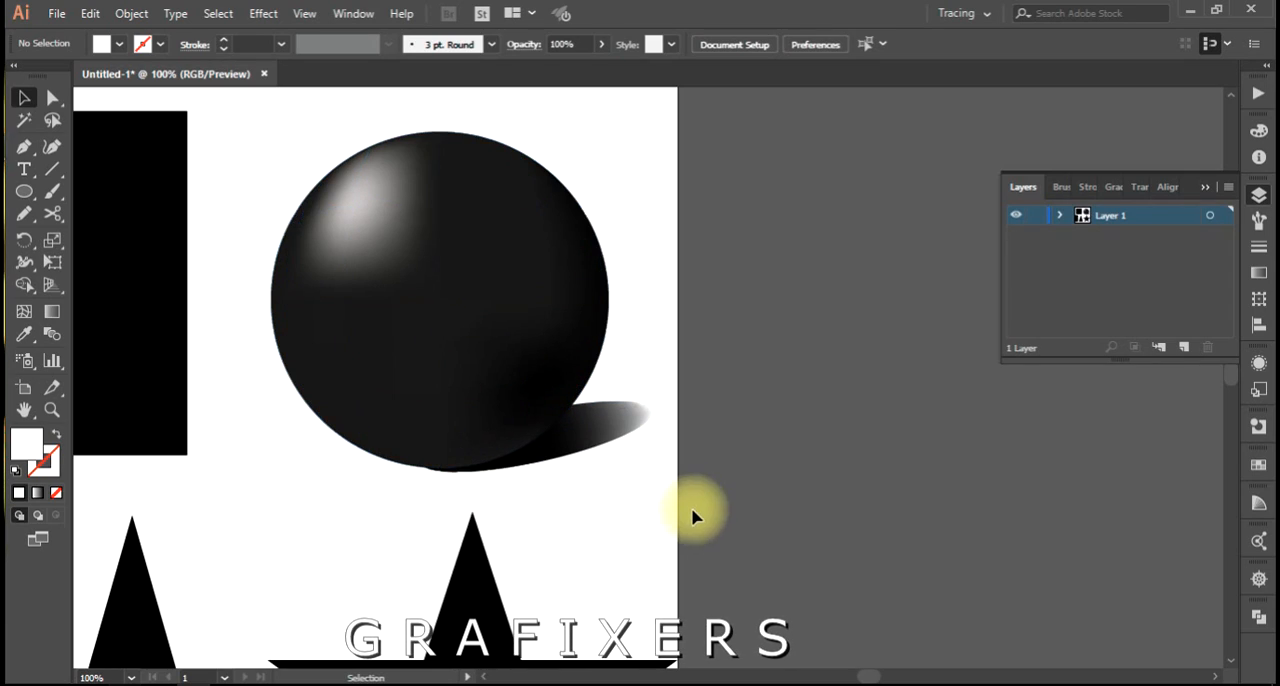
scroll(659, 513, "down", 1)
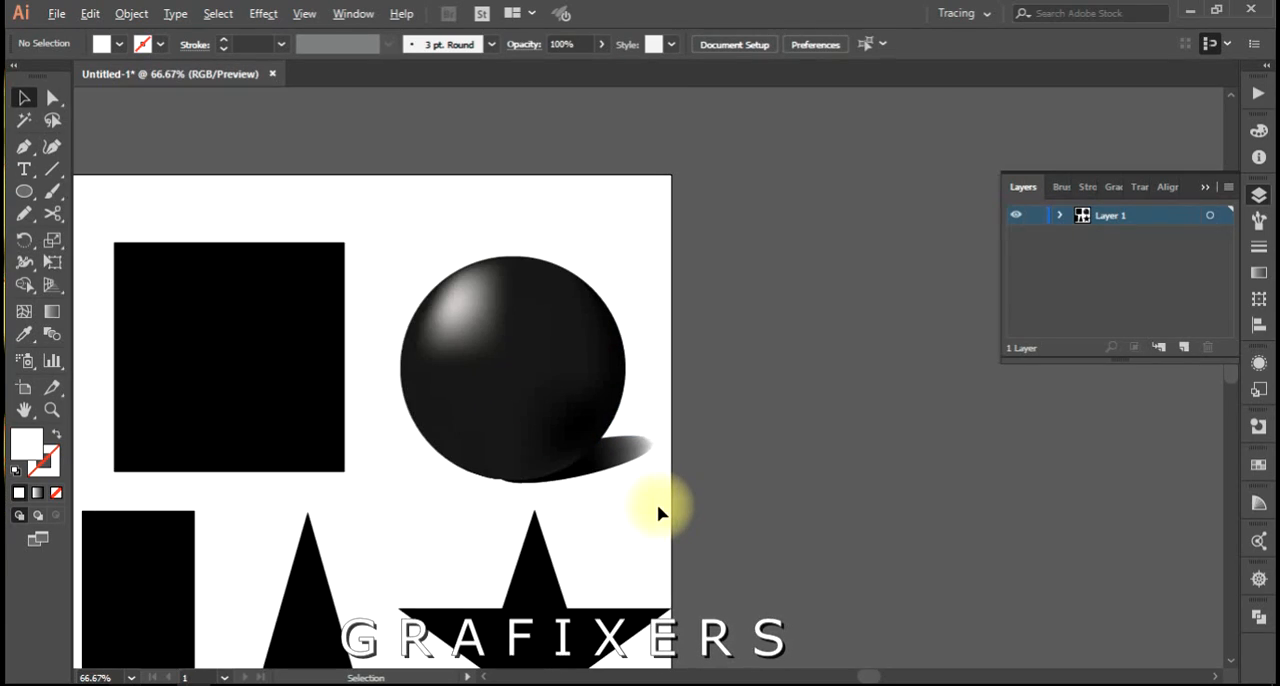
left_click_drag(620, 517, 698, 457)
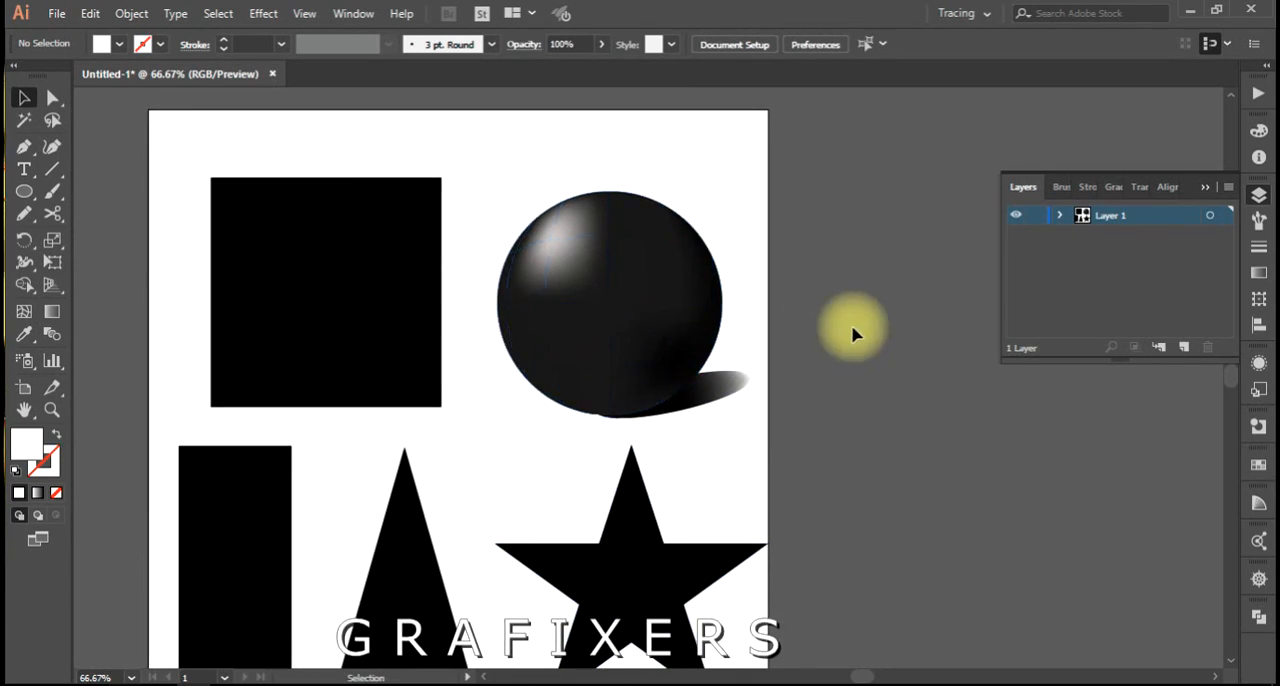
Fill the star's central vertical column of mesh points with light gray cccccc, and clear the selection.
left_click_drag(583, 492, 534, 534)
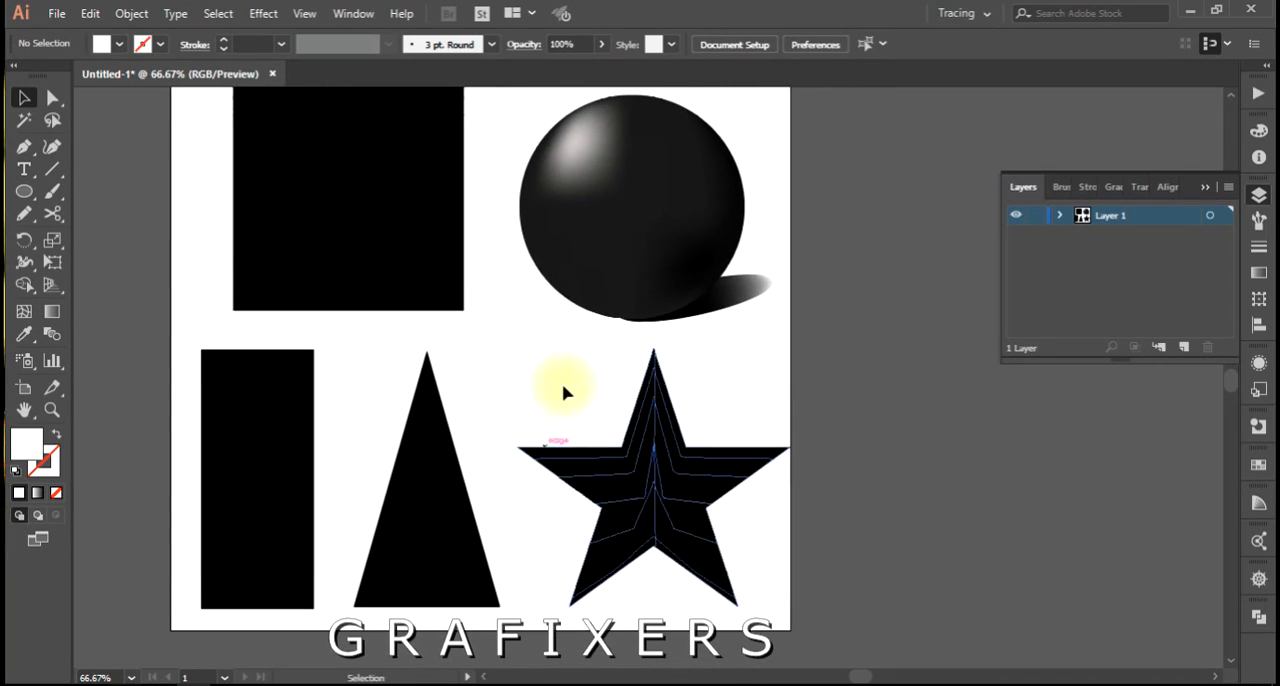
left_click(667, 478)
scroll(766, 486, "up", 2)
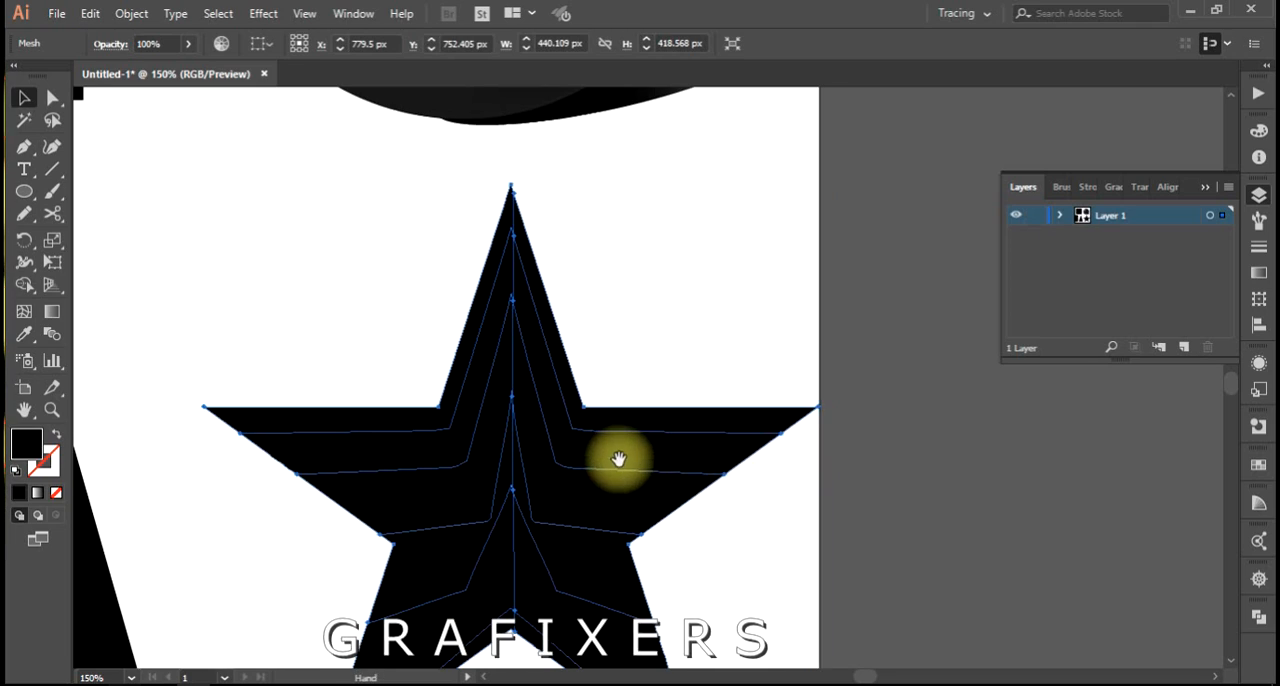
left_click_drag(618, 458, 590, 412)
key("a")
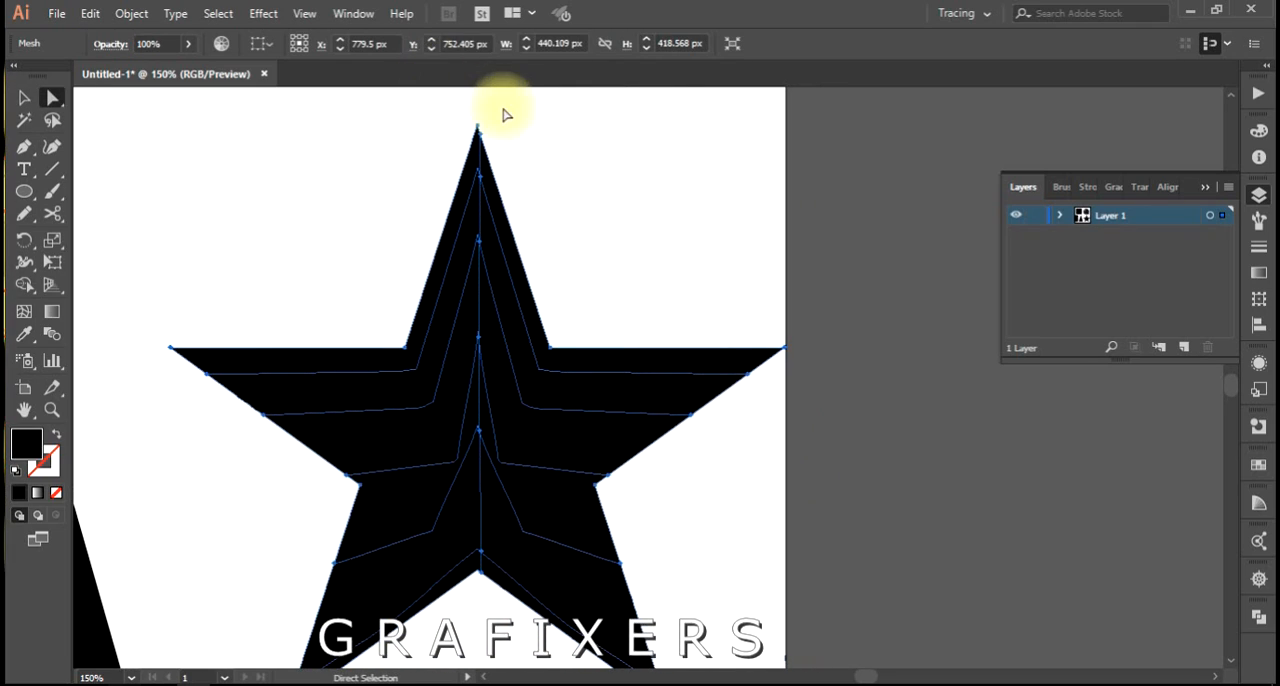
left_click_drag(479, 170, 473, 589)
double_click(27, 442)
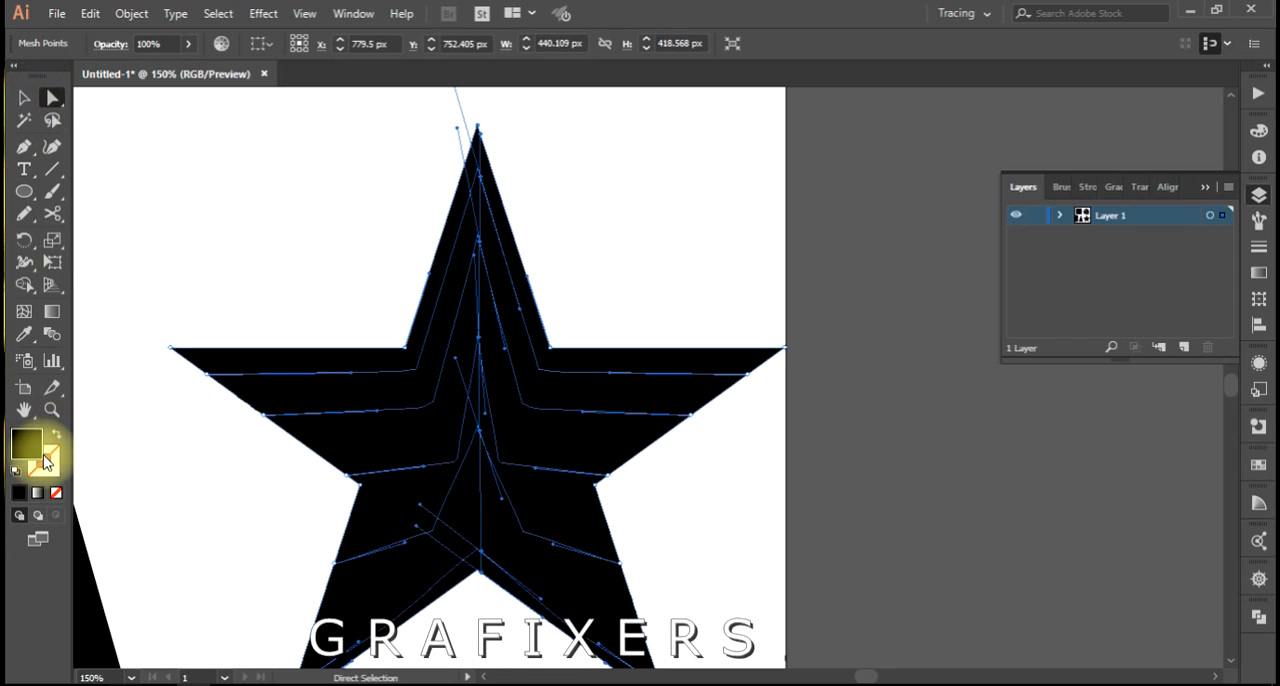
left_click(772, 330)
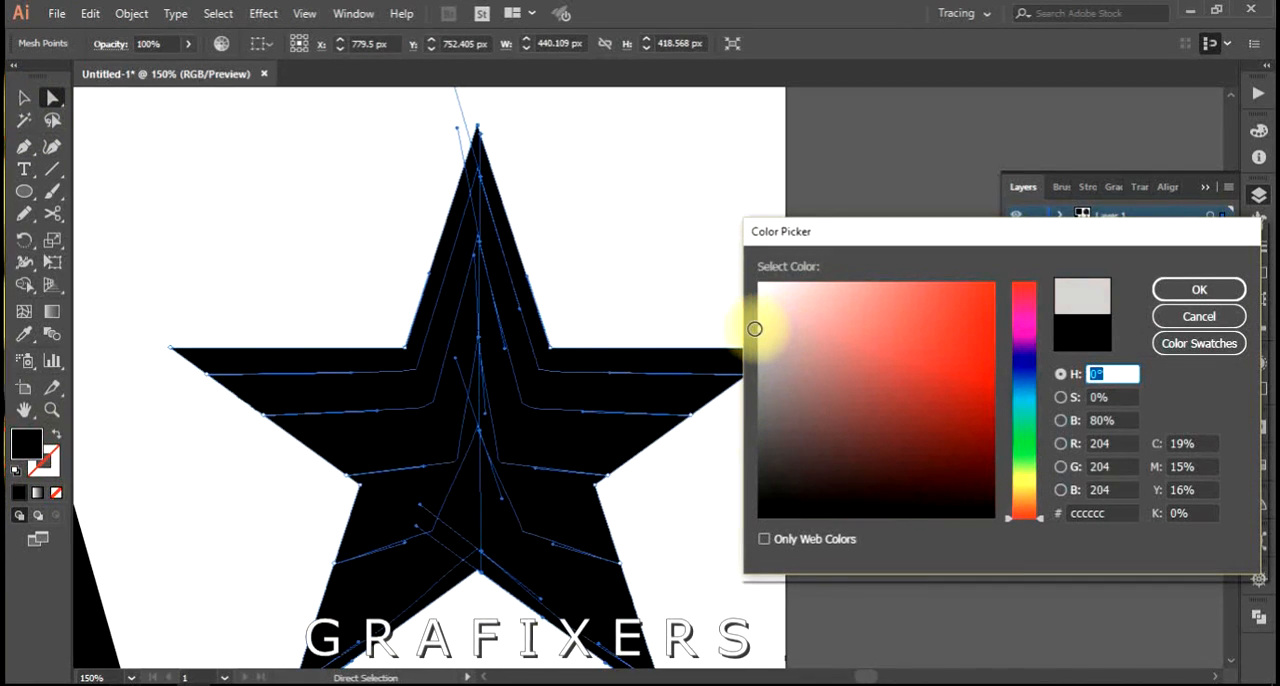
left_click(1178, 272)
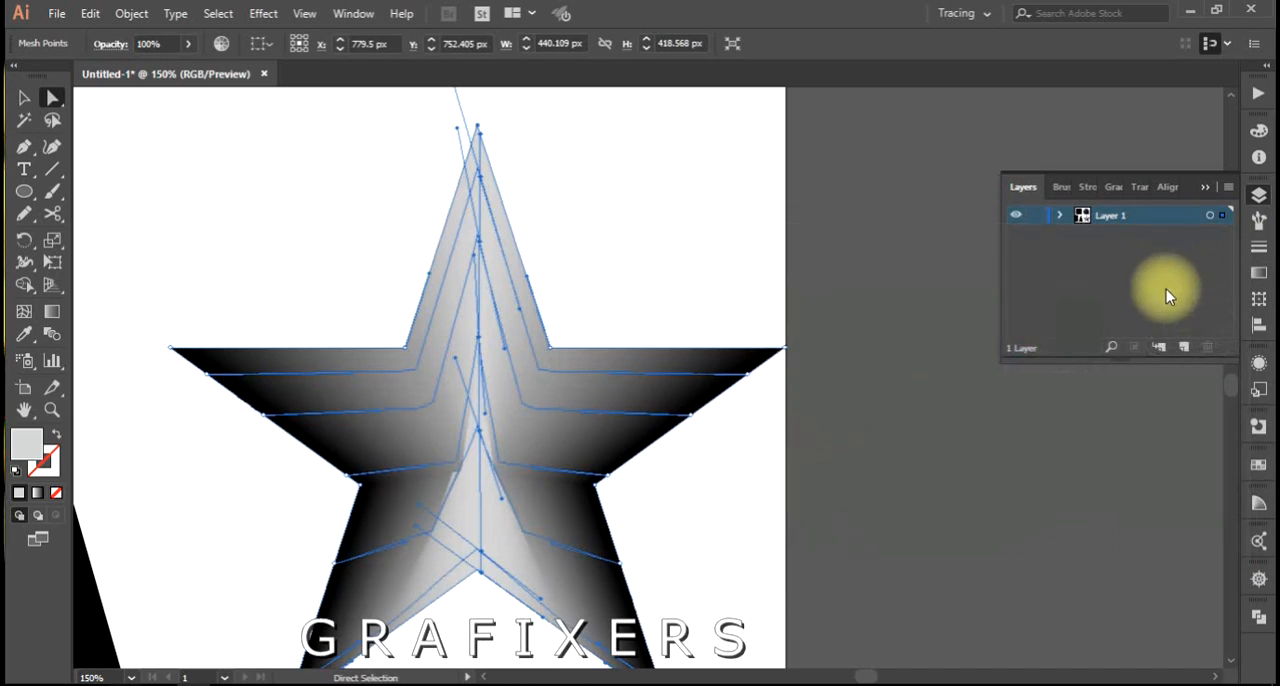
left_click(718, 255)
Examine the star's mesh shading, and inspect the mesh lines of each shape on the artboard in turn.
scroll(719, 251, "down", 2)
left_click_drag(719, 251, 679, 287)
scroll(685, 400, "up", 1)
scroll(688, 405, "up", 3)
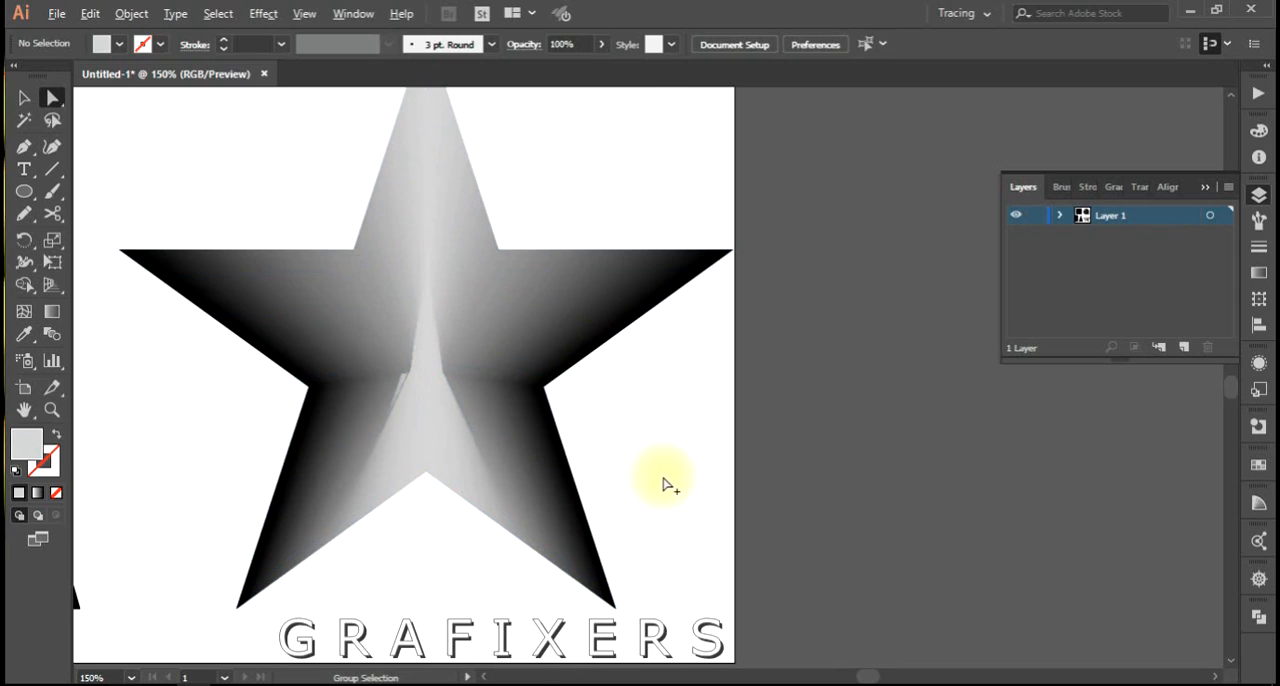
scroll(665, 485, "down", 2)
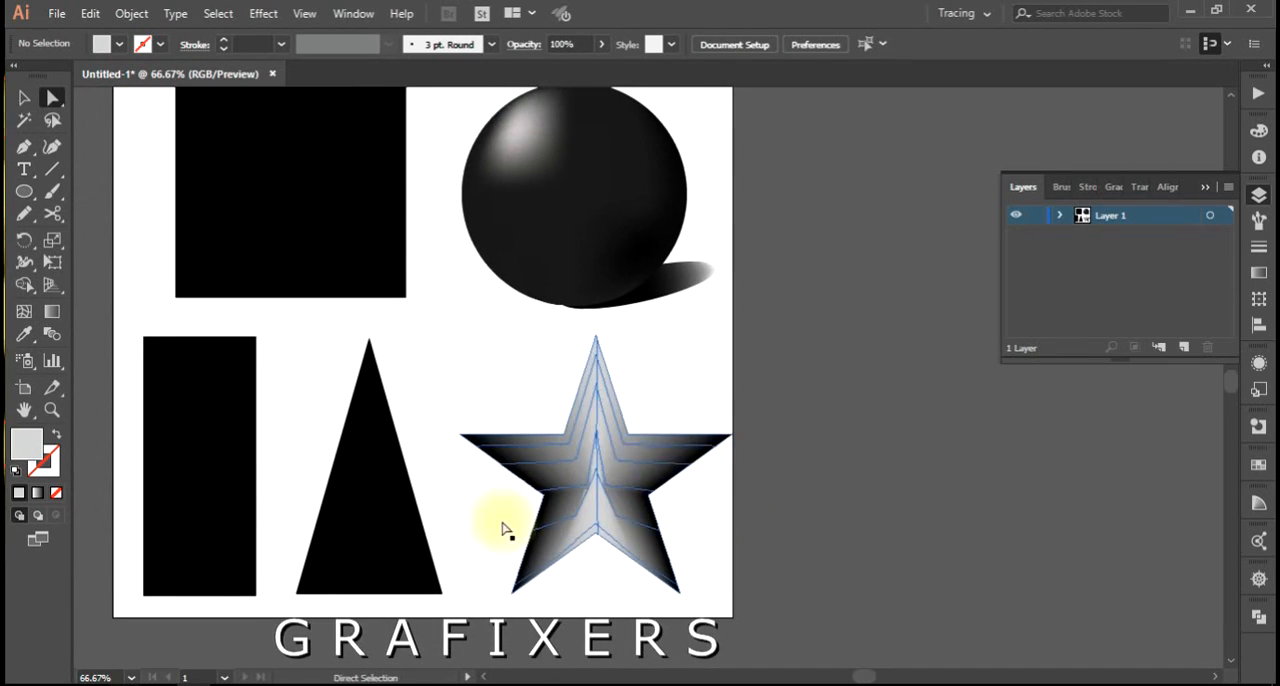
left_click_drag(657, 322, 778, 351)
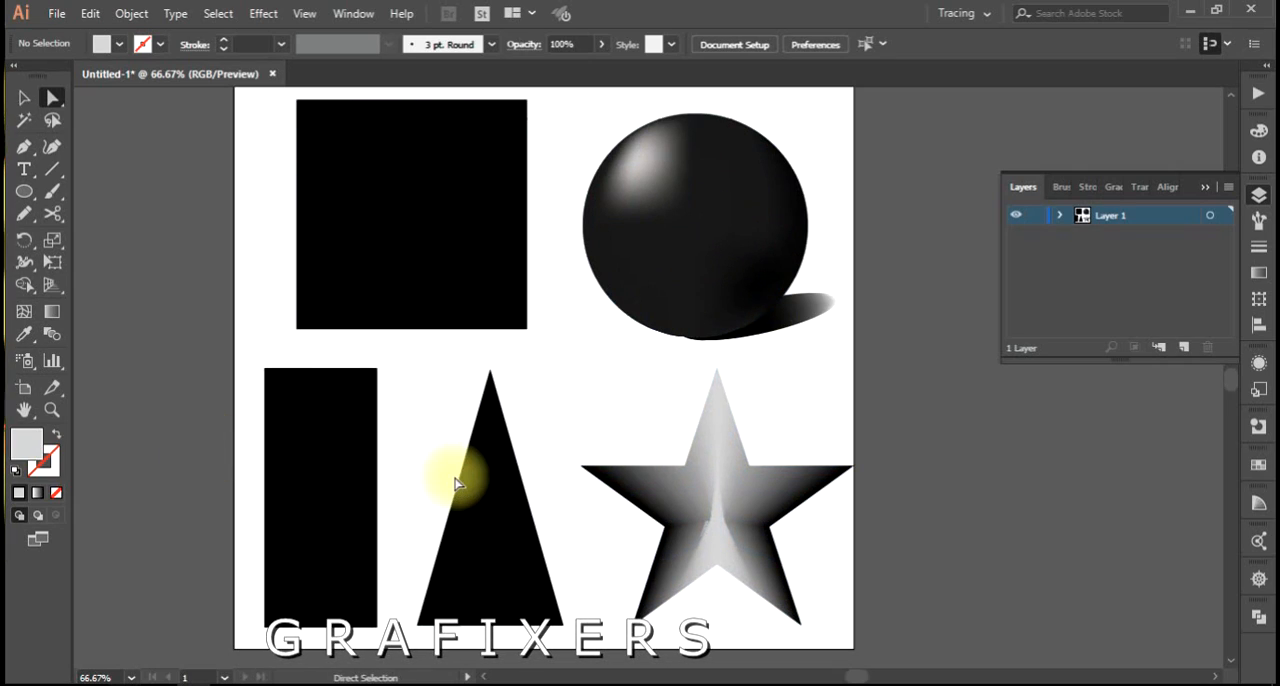
left_click(499, 485)
left_click(323, 491)
left_click(389, 266)
left_click(623, 217)
left_click(703, 462)
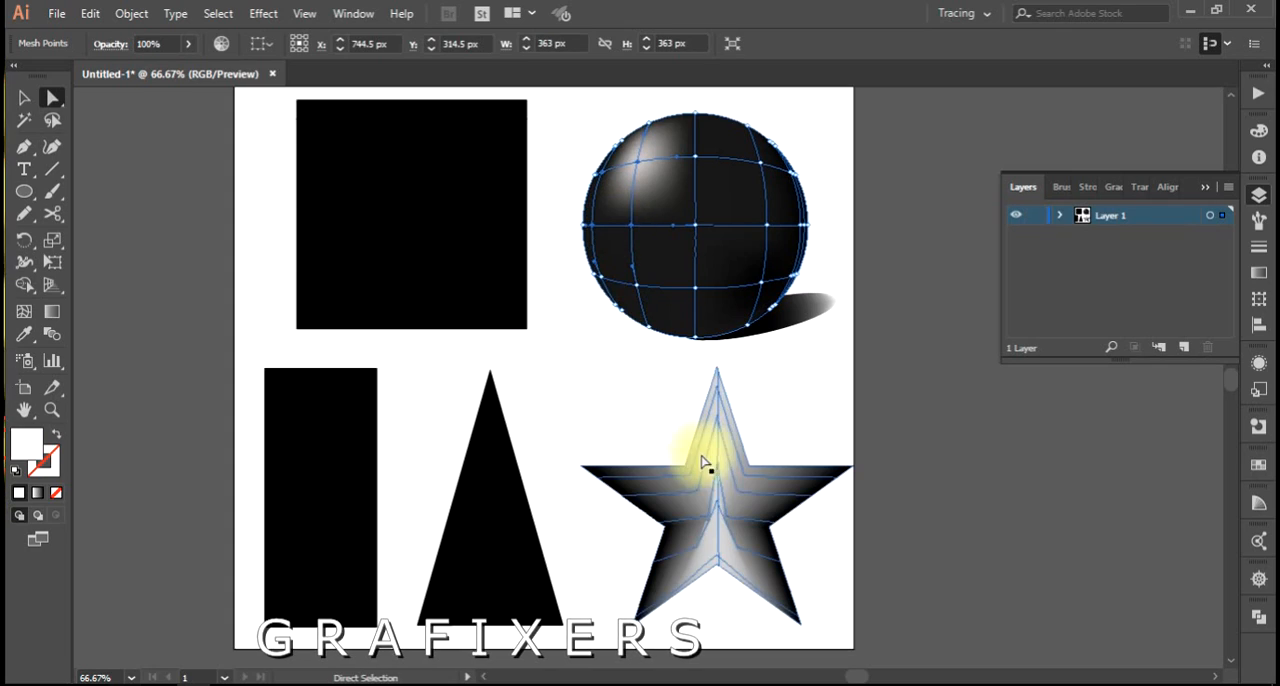
left_click(683, 514)
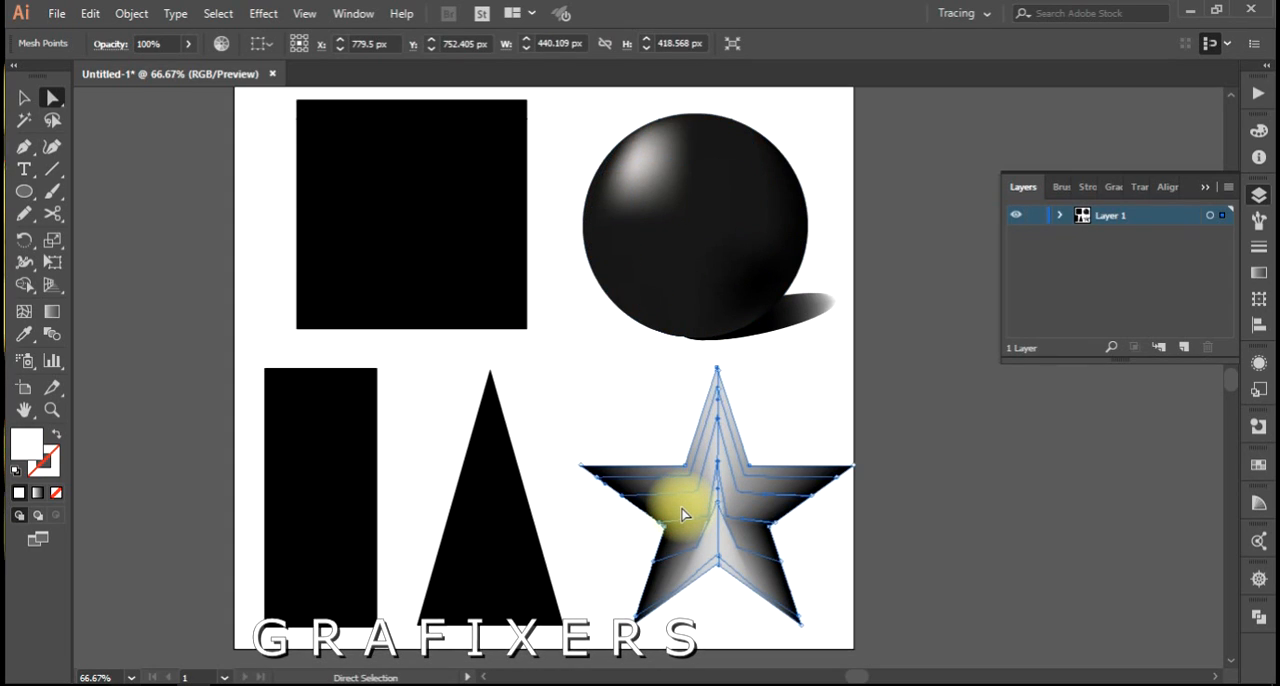
Select all the mesh shapes and the shadow on the artboard and delete them.
scroll(682, 510, "down", 1)
left_click_drag(706, 460, 655, 480)
left_click_drag(819, 181, 166, 645)
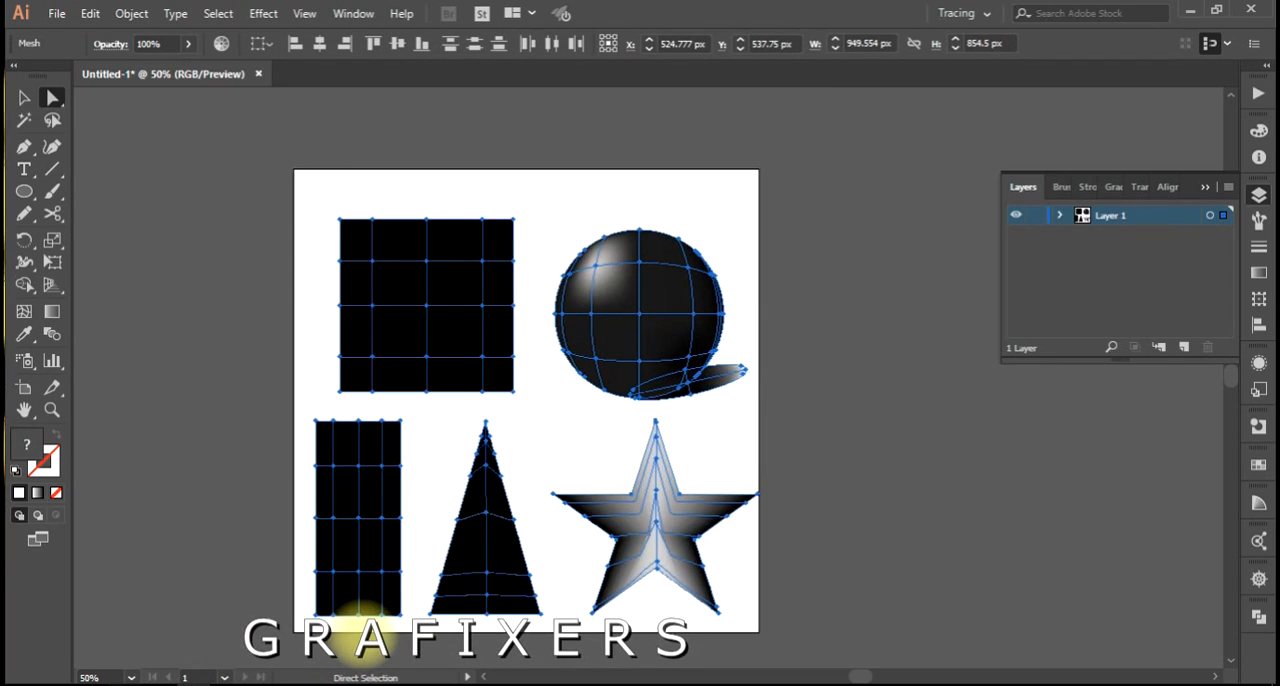
key("Delete")
left_click(414, 494)
Place the mesh-me-2 image so that it covers nearly the whole artboard, and inspect its sphere shading up close.
left_click(57, 13)
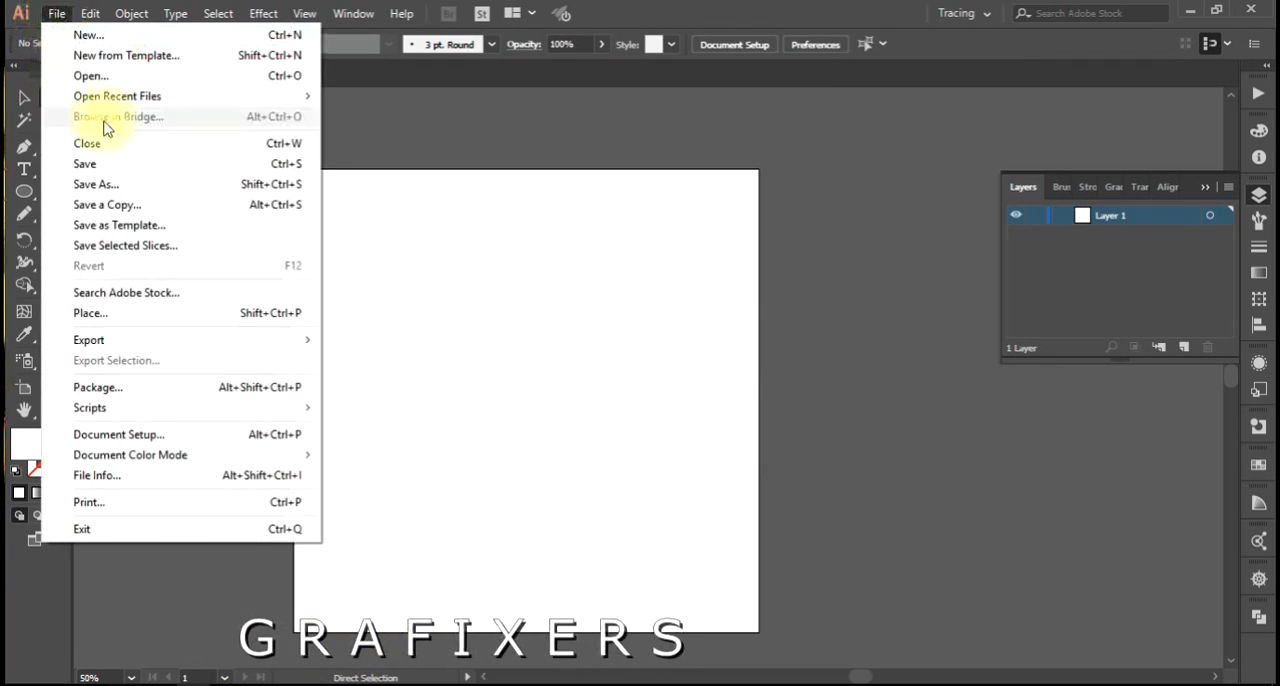
left_click(167, 325)
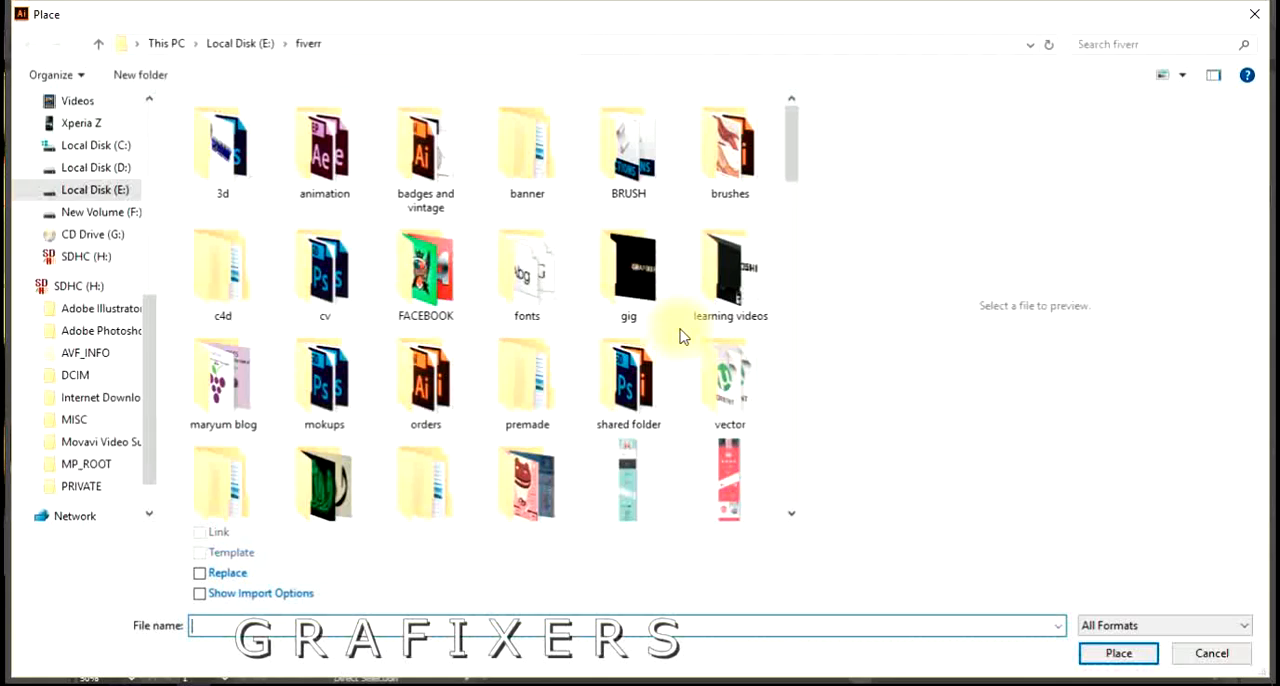
scroll(680, 336, "down", 10)
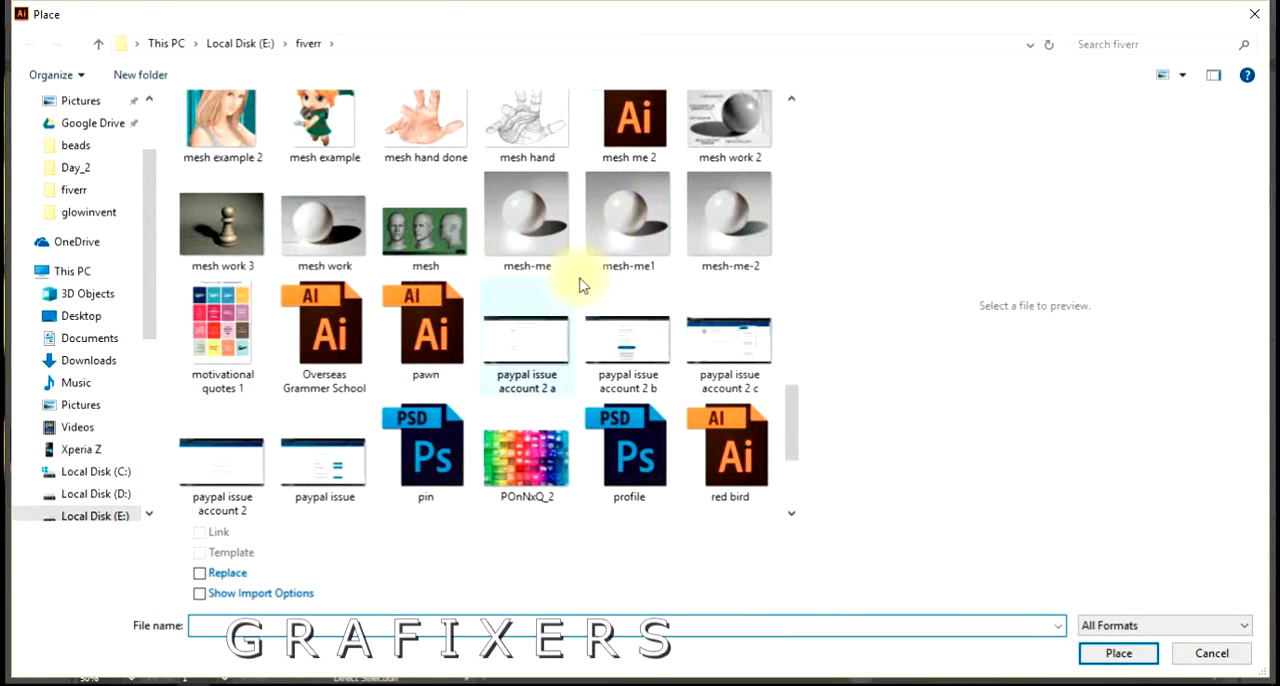
double_click(717, 253)
left_click_drag(214, 168, 1128, 634)
left_click_drag(543, 523, 619, 493)
left_click(866, 444)
scroll(904, 456, "up", 1)
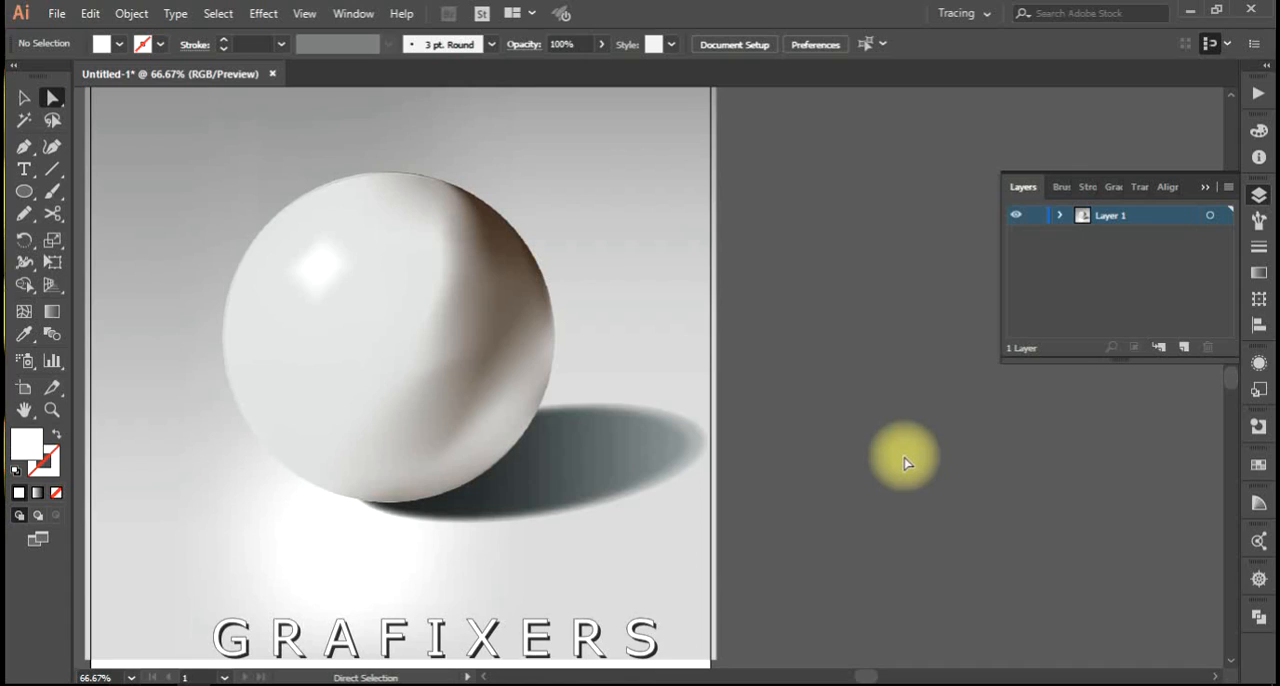
scroll(229, 257, "up", 1)
scroll(474, 243, "right", 2)
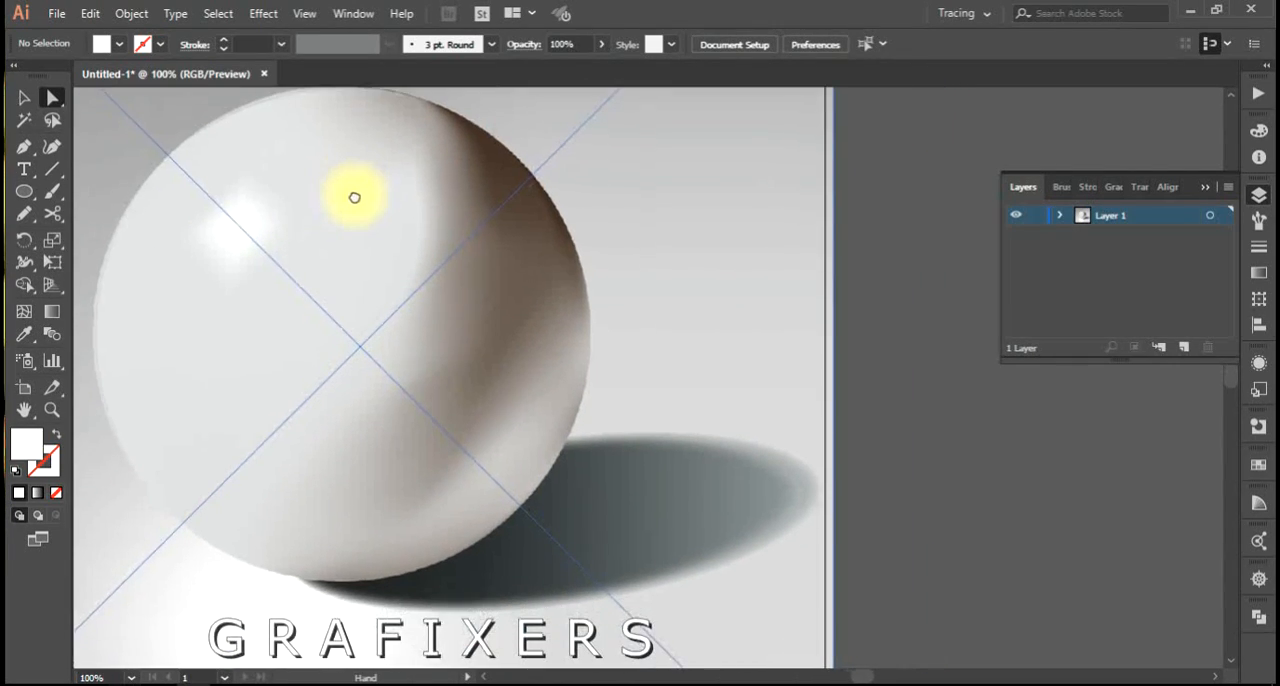
scroll(665, 330, "down", 2)
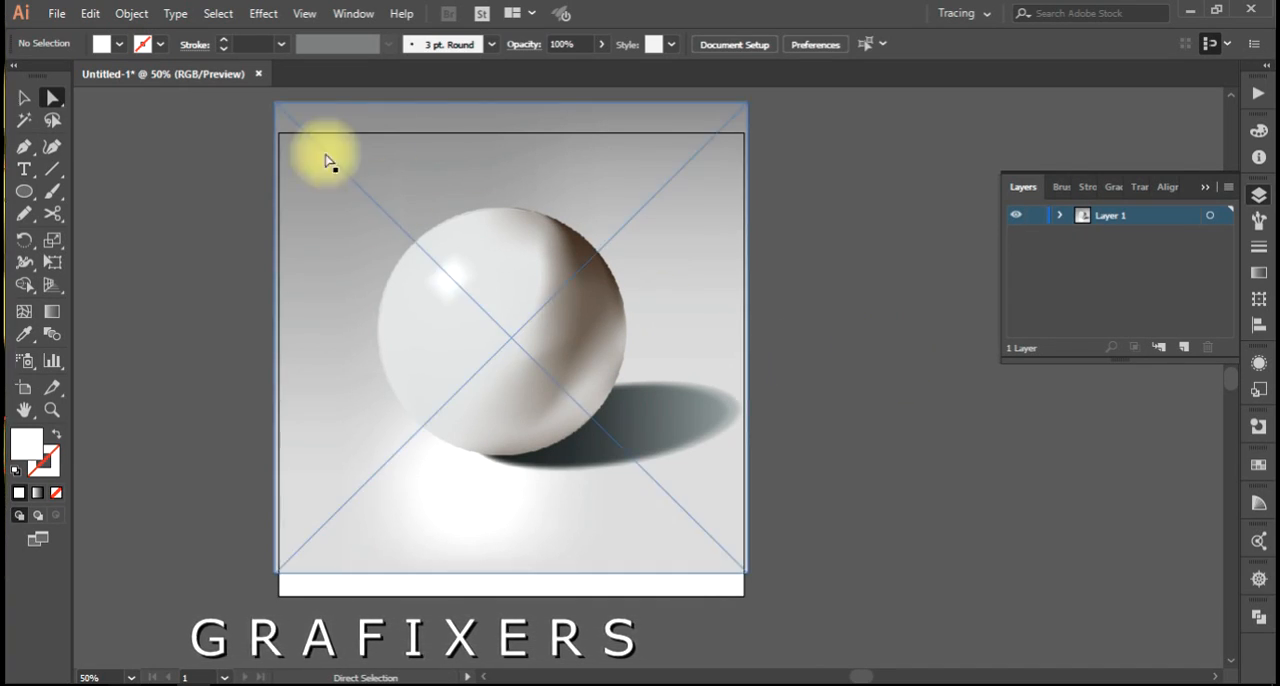
Place the mesh work image from the fiverr folder to the right of the artboard, about 1456 × 1028 px in size.
left_click(56, 13)
left_click(131, 316)
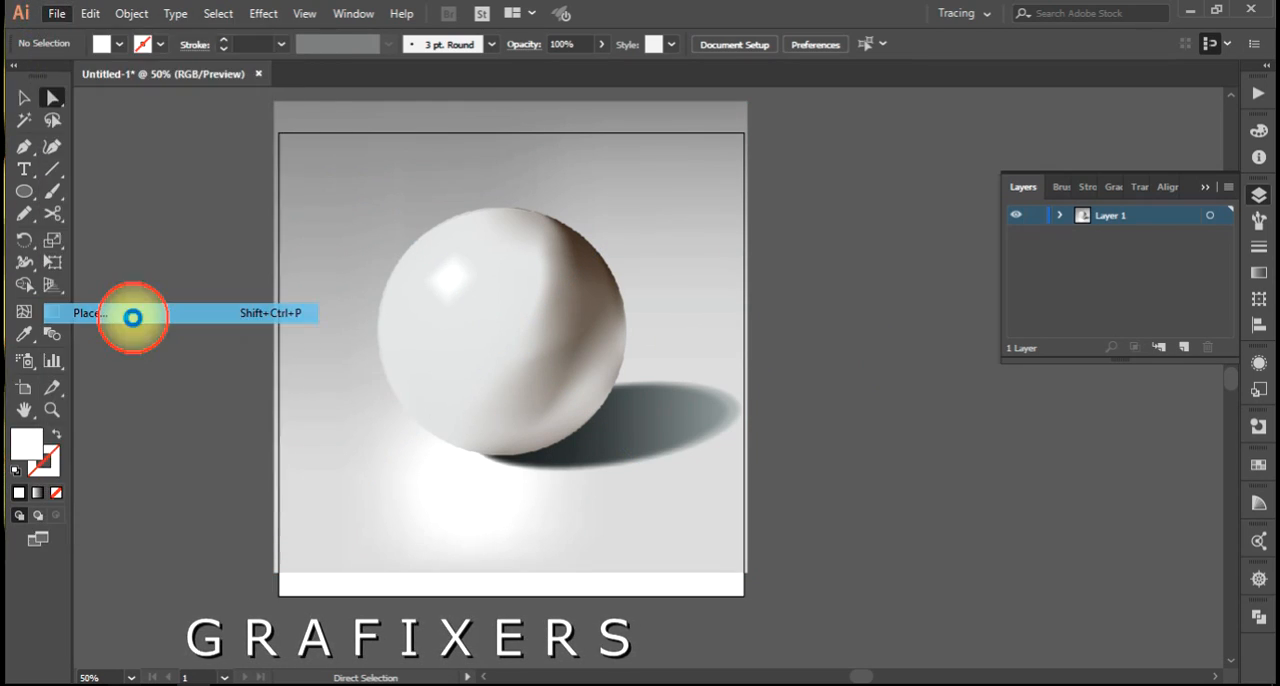
scroll(545, 385, "down", 2)
scroll(545, 385, "down", 15)
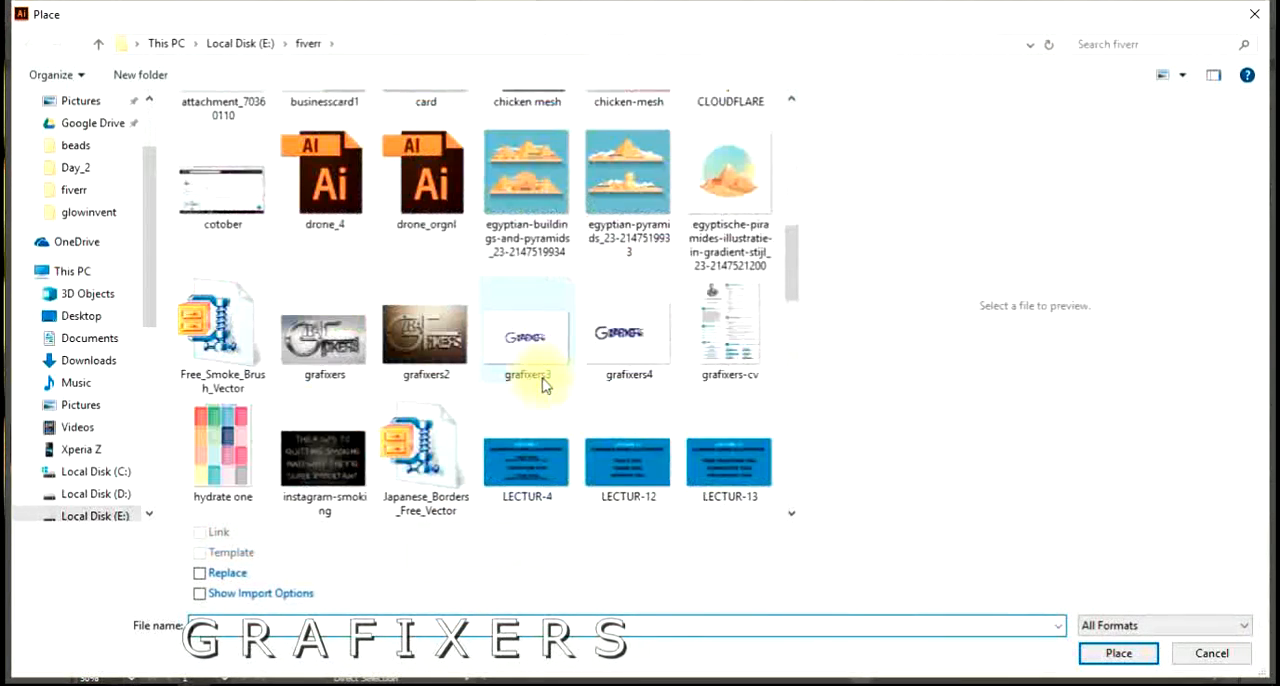
scroll(545, 385, "up", 2)
scroll(545, 385, "down", 2)
scroll(545, 385, "up", 2)
scroll(545, 385, "up", 3)
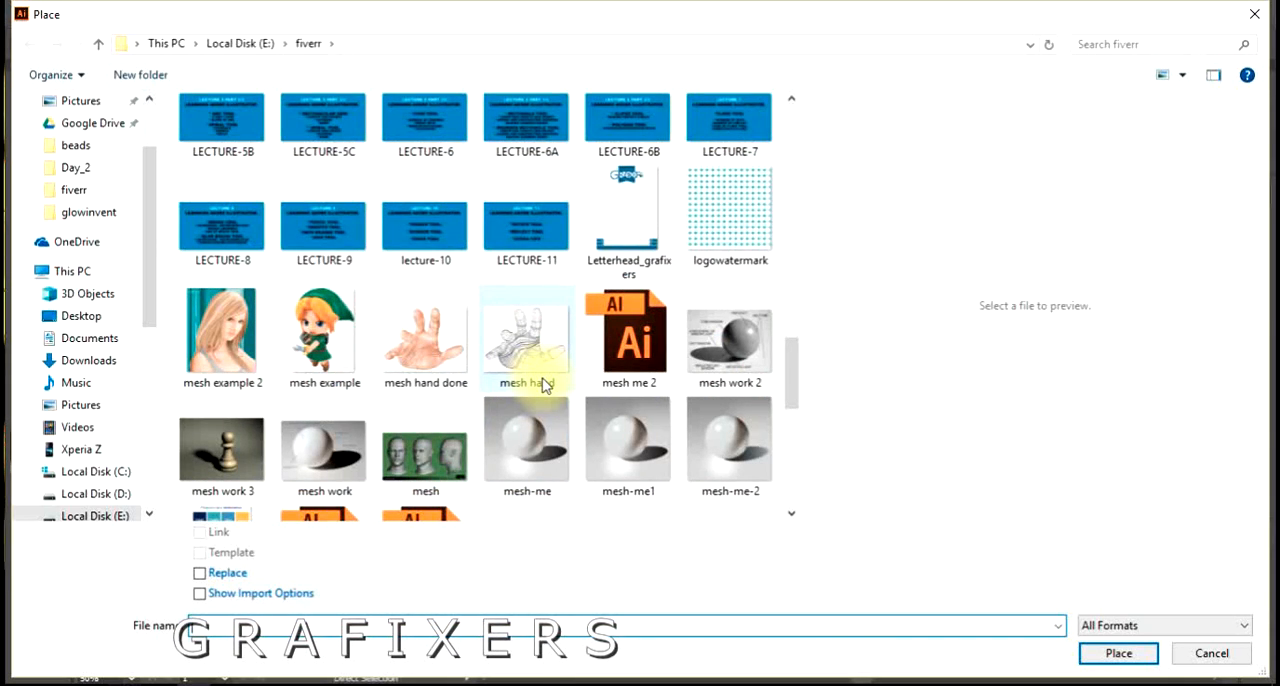
scroll(545, 385, "up", 8)
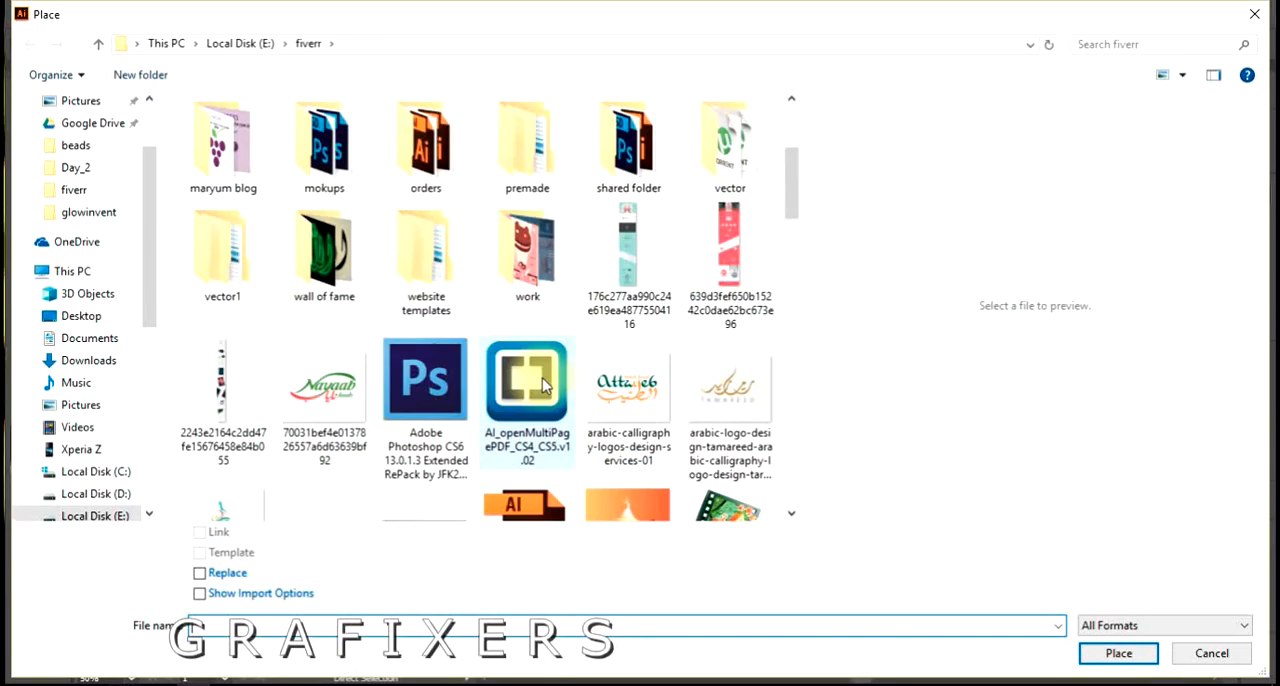
scroll(545, 385, "down", 8)
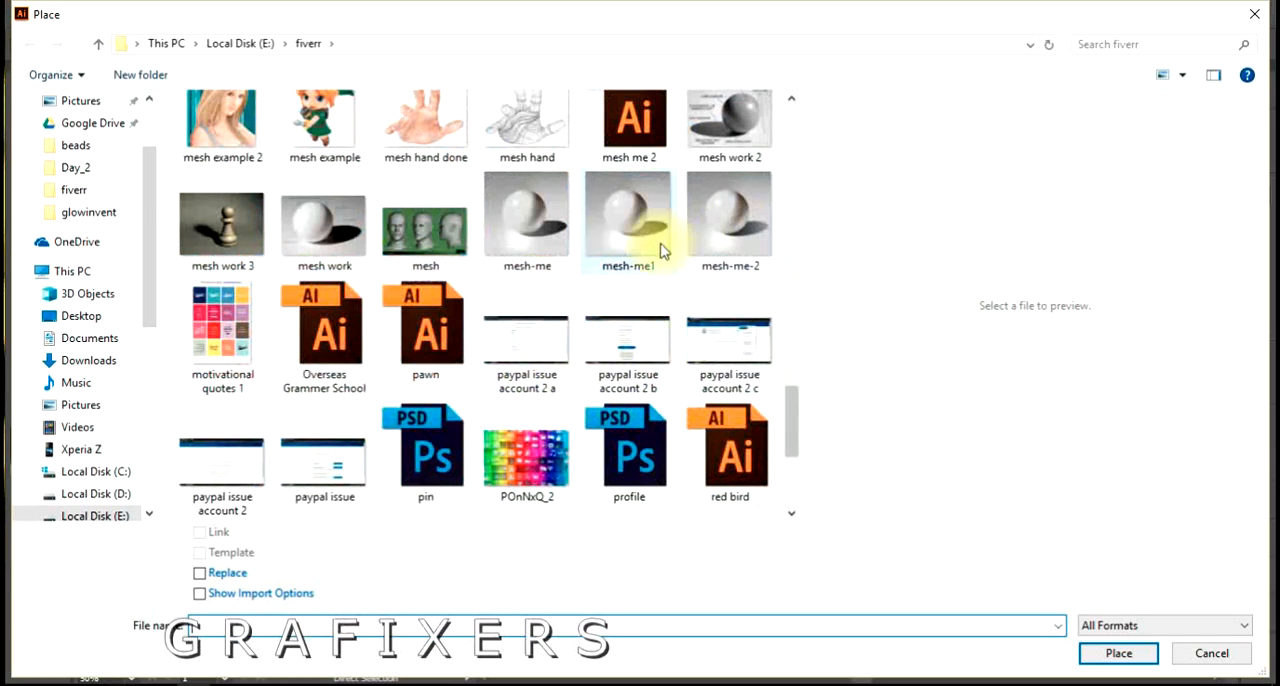
double_click(347, 247)
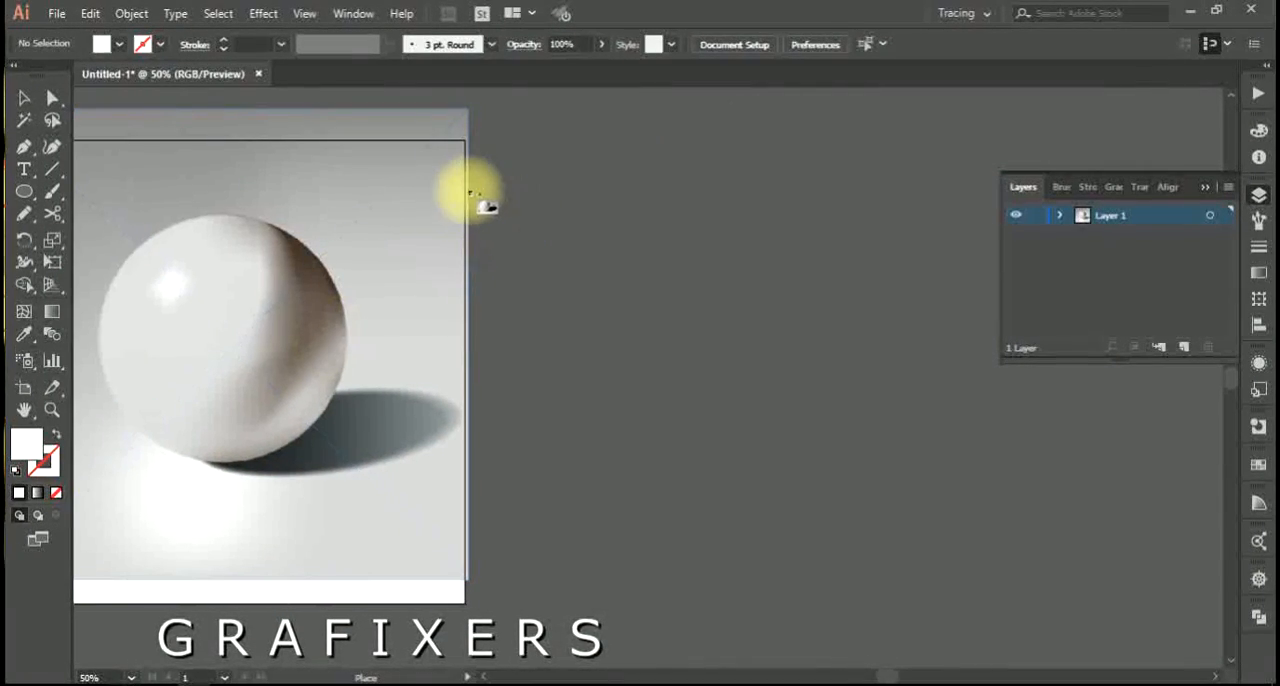
left_click_drag(468, 190, 1214, 657)
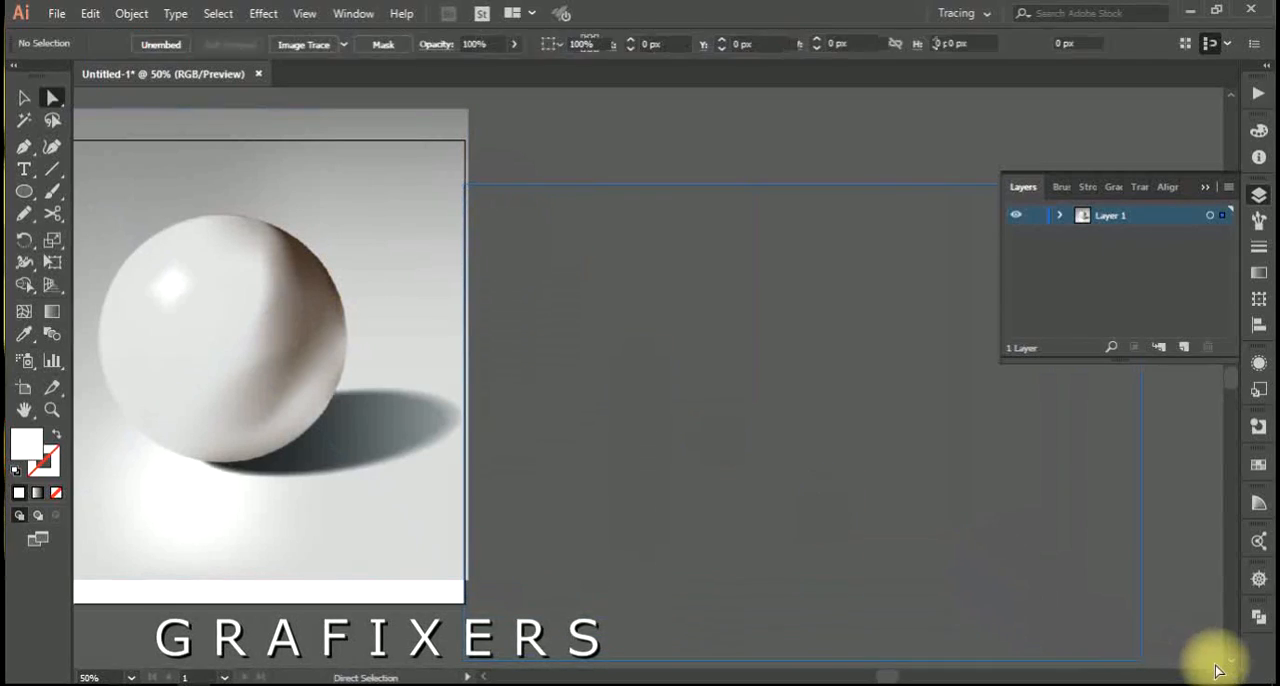
left_click_drag(714, 521, 714, 485)
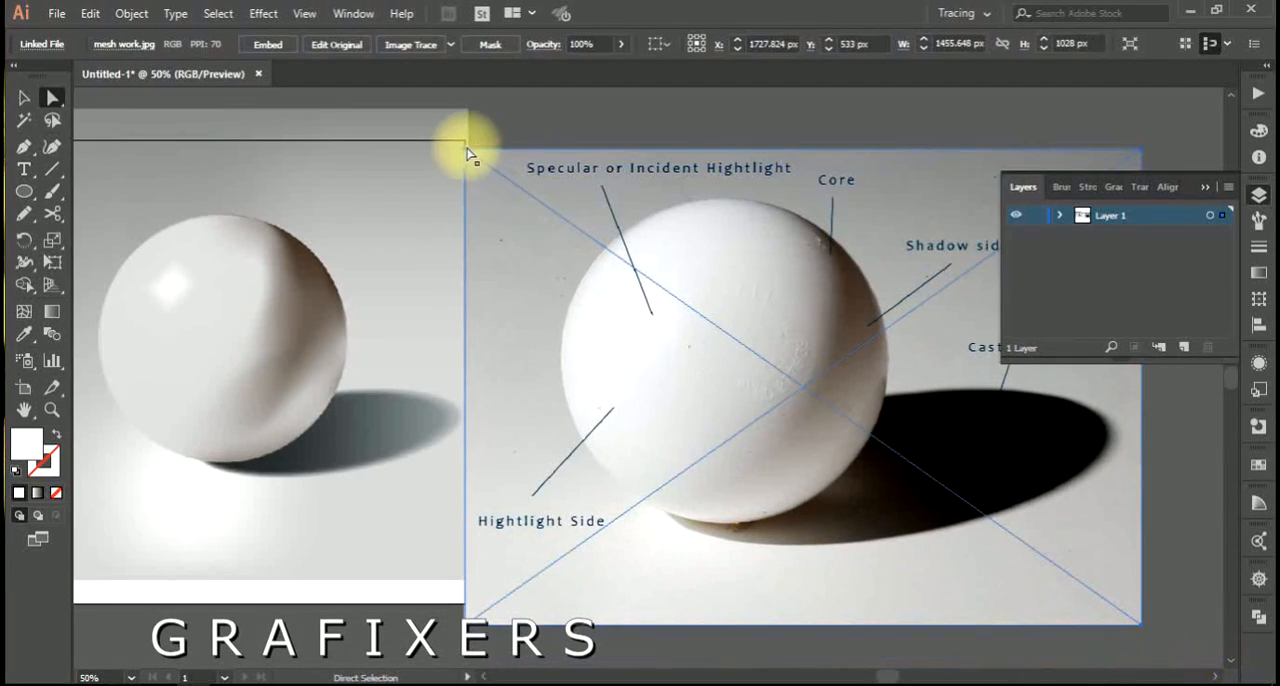
Scale down the labeled sphere photo and position it just to the right of the first sphere image.
left_click_drag(464, 147, 543, 200)
left_click_drag(620, 349, 557, 329)
left_click(260, 375)
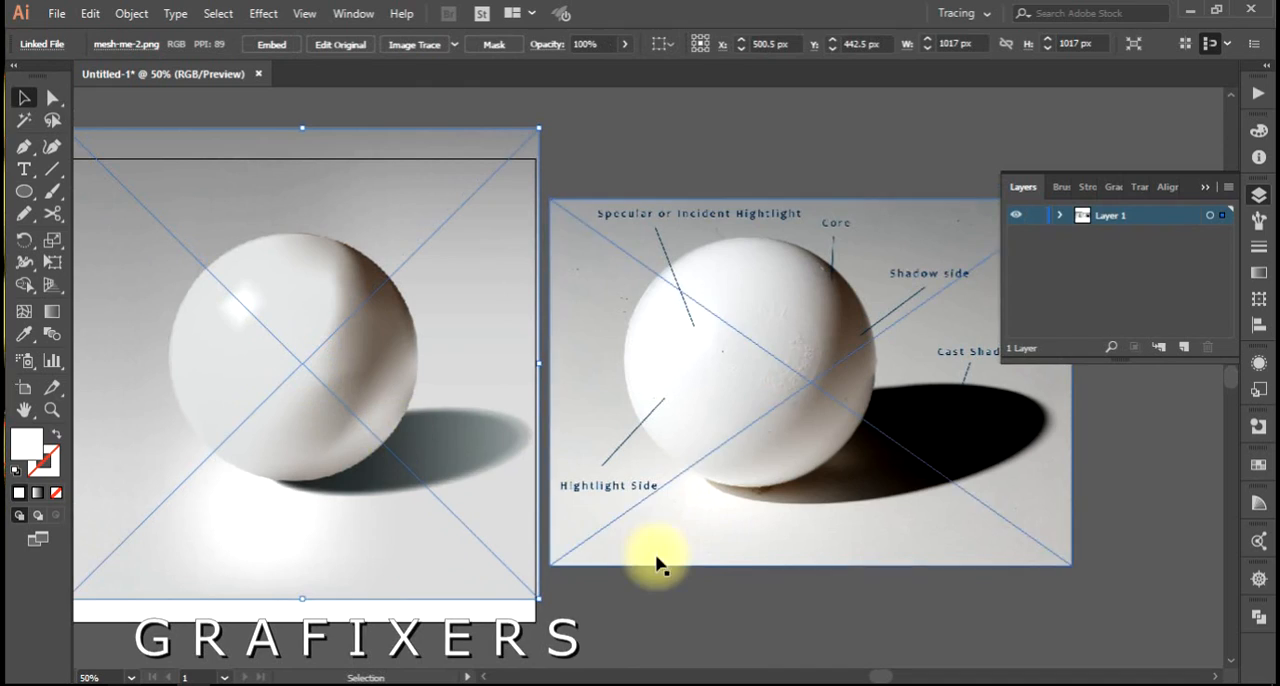
Delete the sphere image that covers the artboard, keeping the labeled sphere photo beside it.
left_click(694, 590)
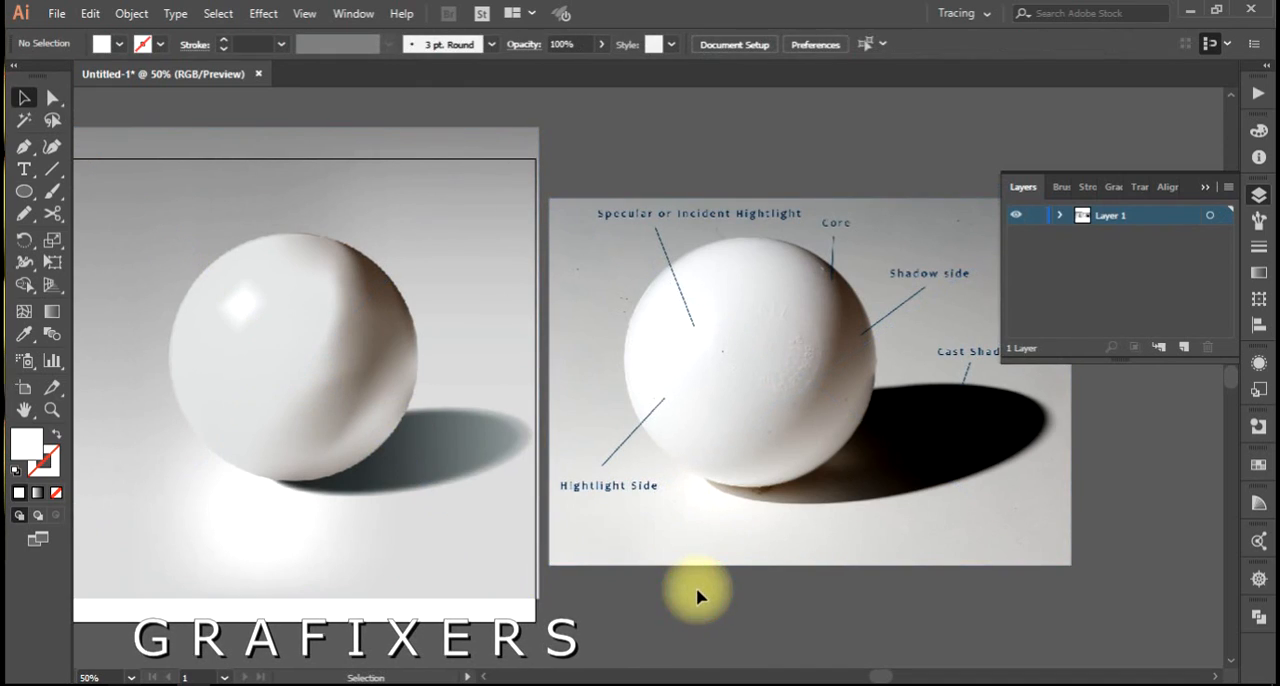
left_click(400, 409)
key("Delete")
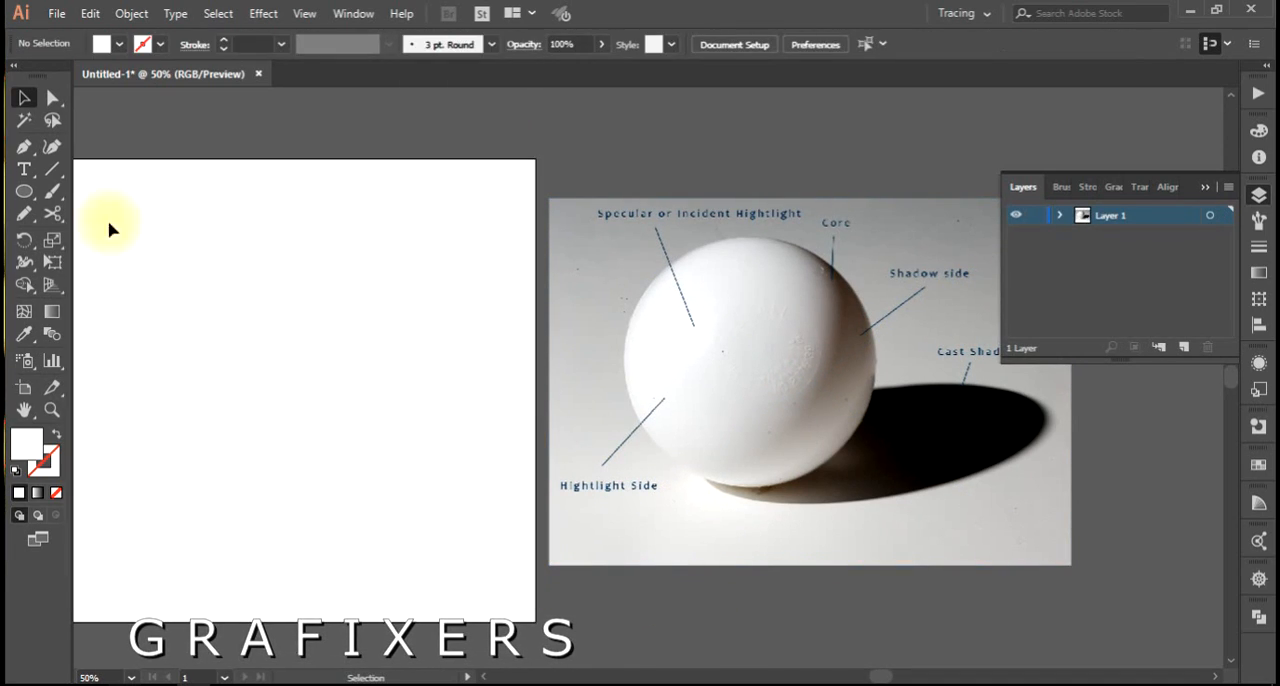
Open the Illustrator file mesh me 2 from the fiverr folder.
left_click(57, 16)
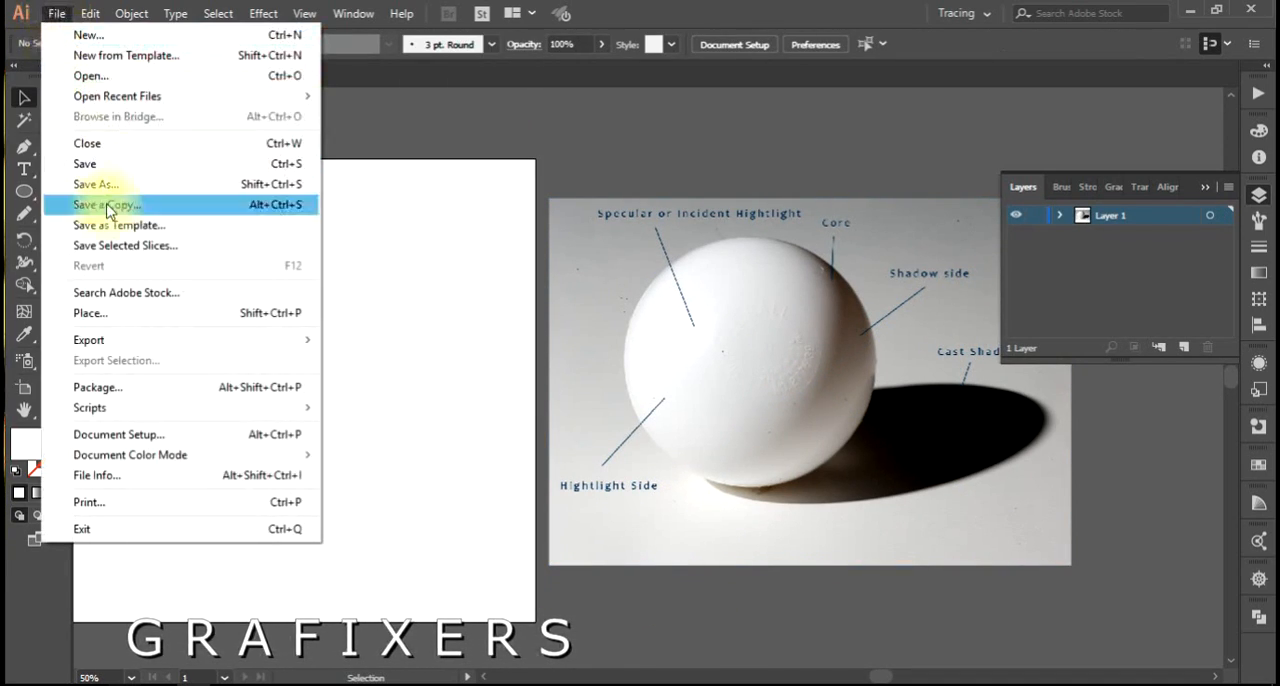
left_click(106, 72)
scroll(406, 365, "down", 5)
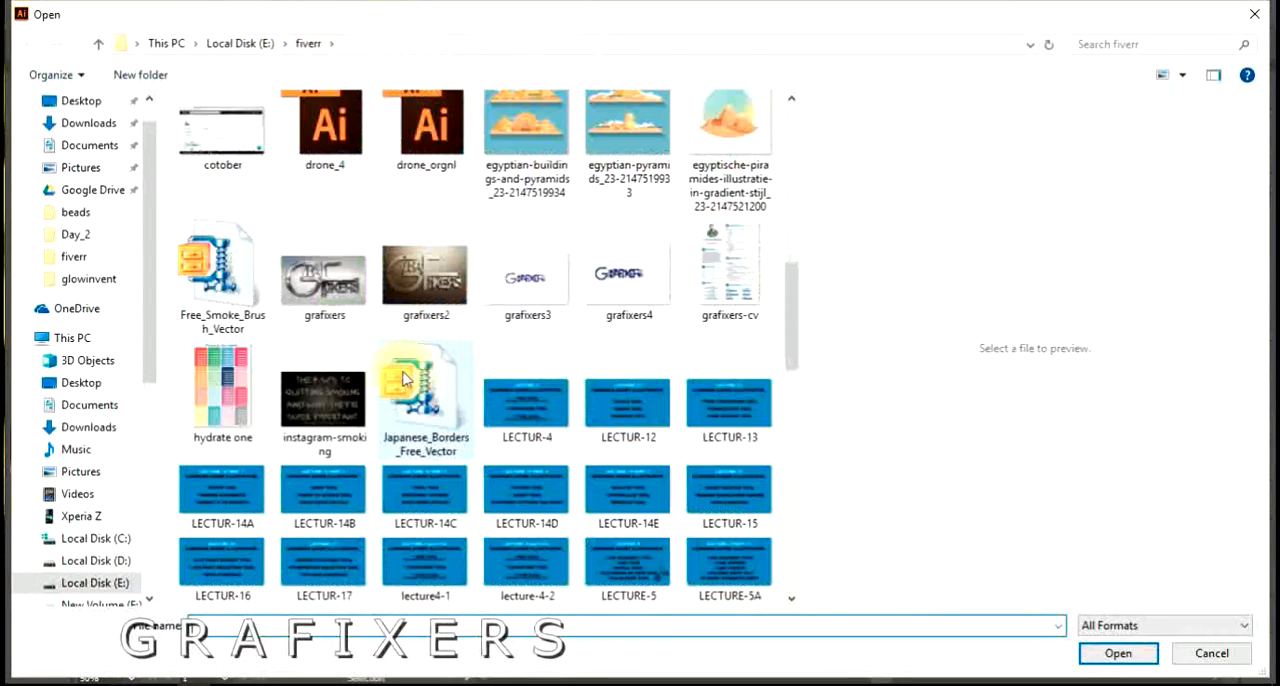
scroll(506, 285, "up", 4)
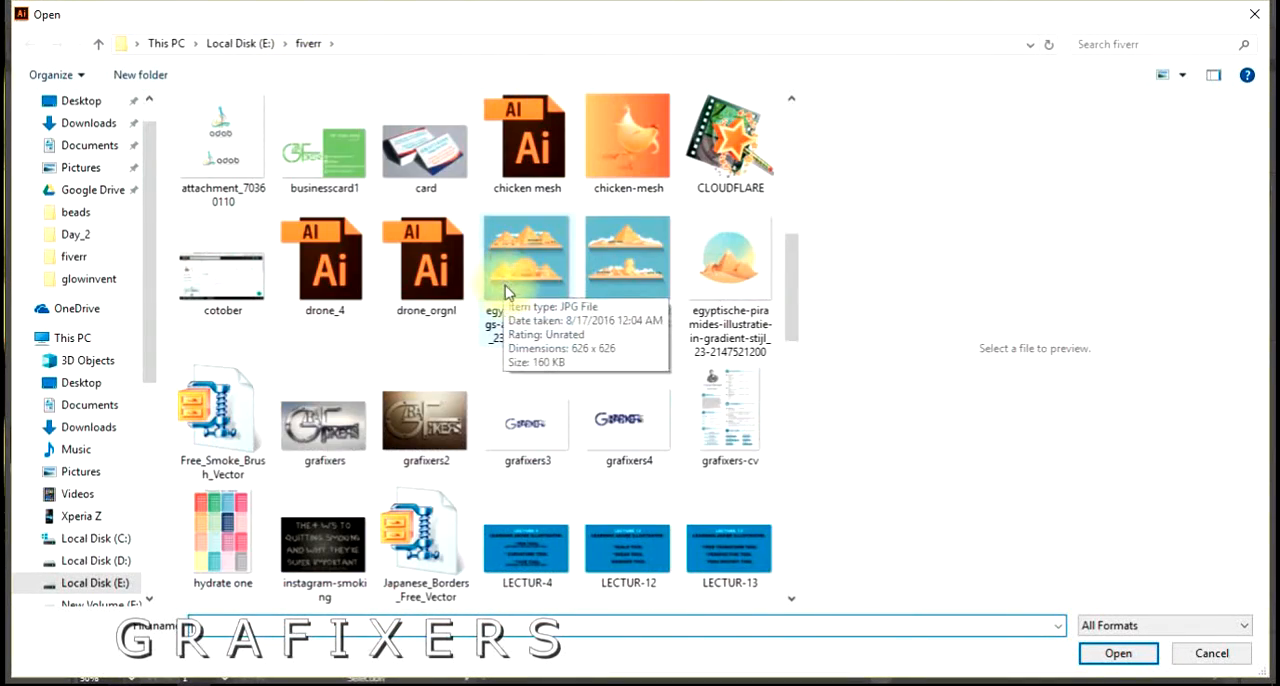
scroll(506, 290, "down", 10)
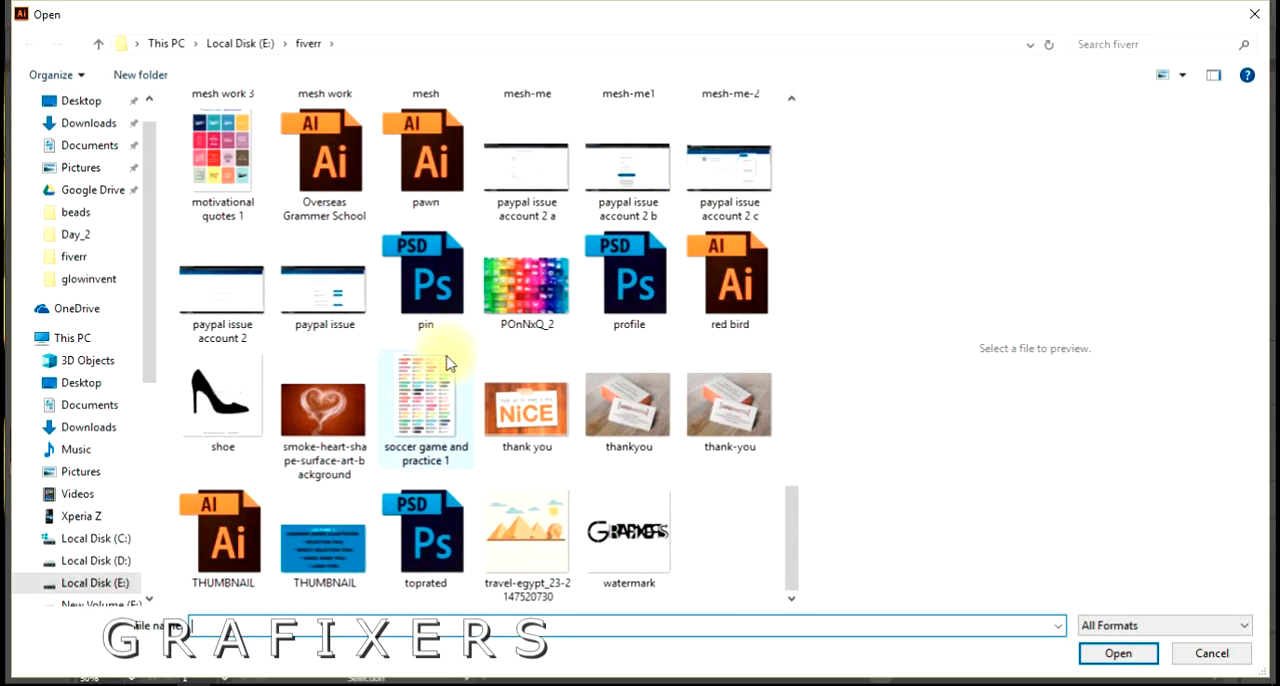
scroll(448, 366, "up", 3)
scroll(448, 366, "up", 2)
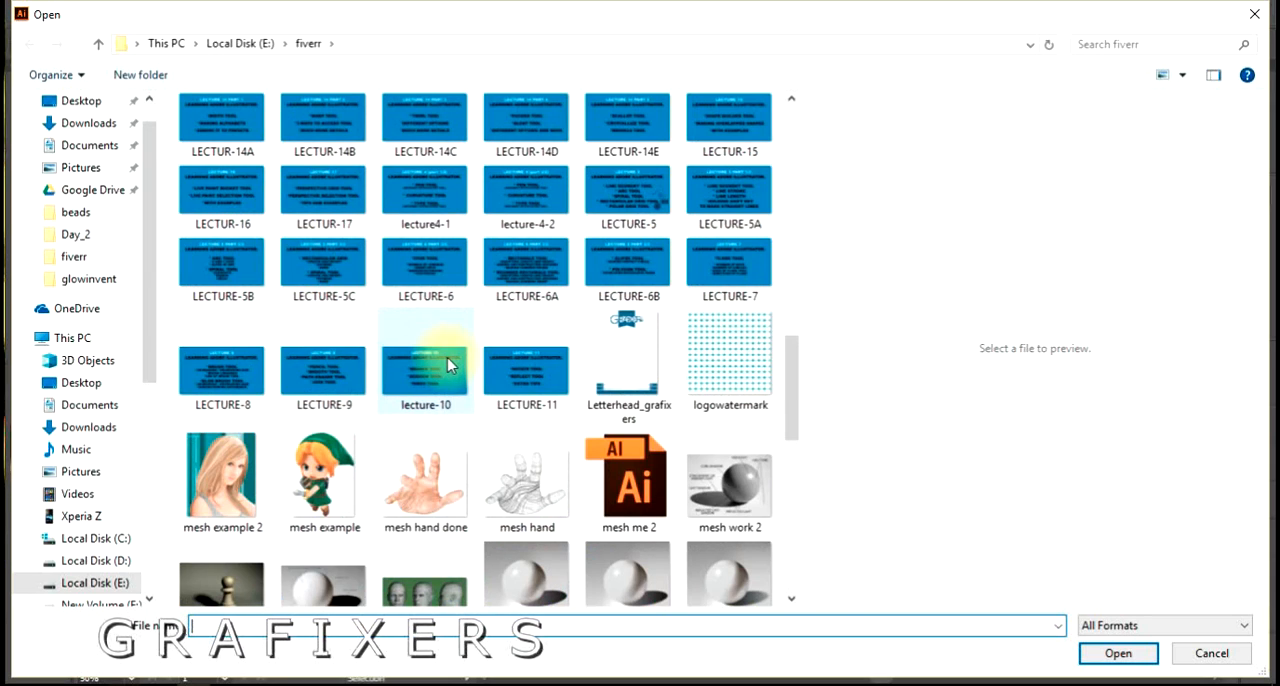
left_click(620, 495)
double_click(620, 495)
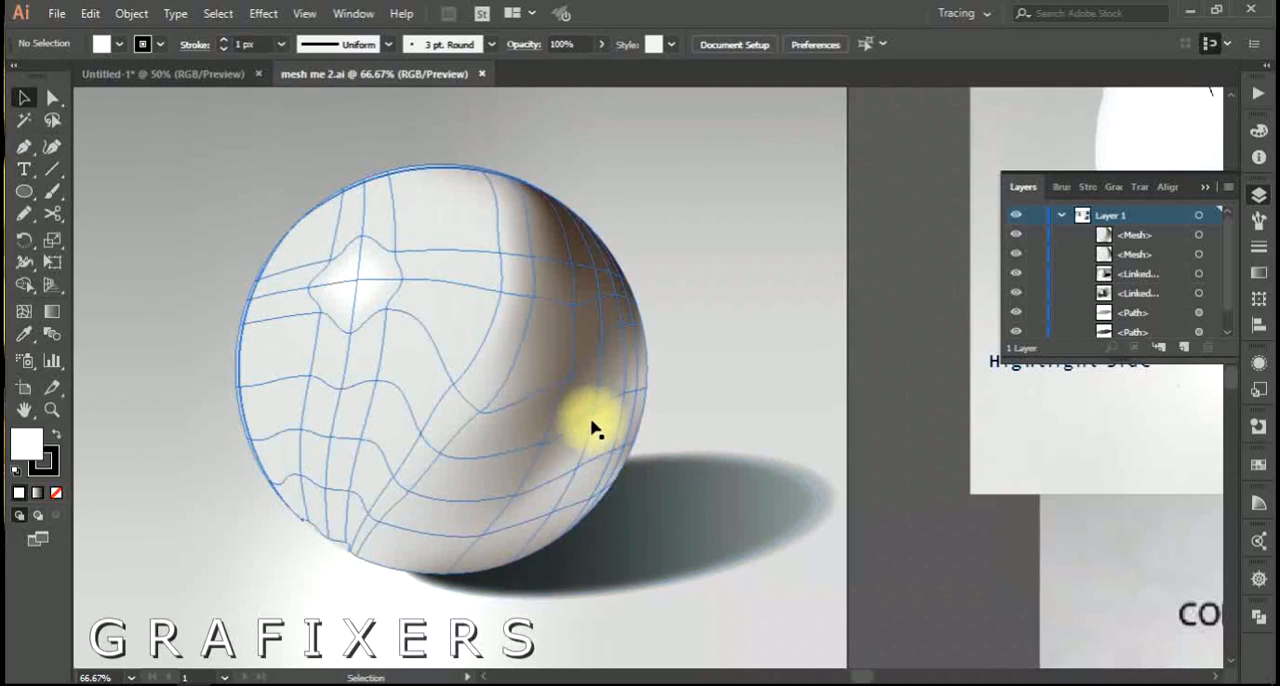
Select the sphere's mesh and examine up close how its mesh lines follow the highlight, core shadow and lower edge.
scroll(563, 414, "down", 1)
left_click_drag(563, 414, 618, 298)
left_click_drag(596, 427, 603, 478)
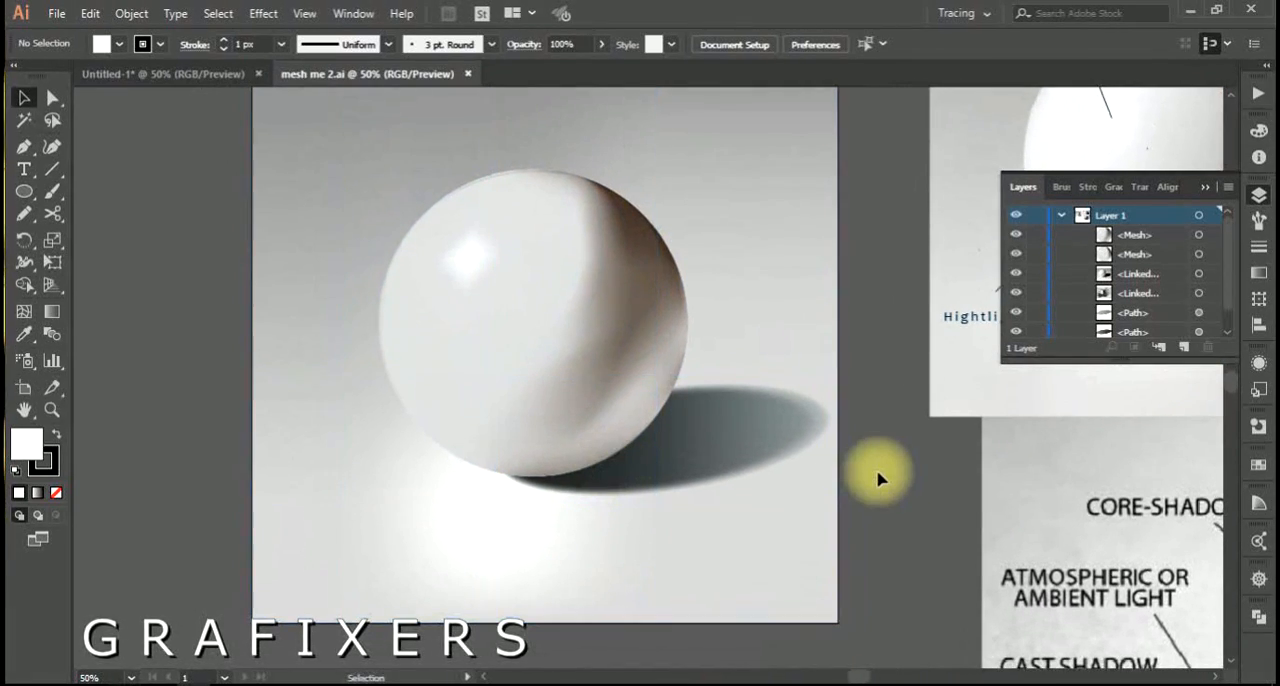
left_click(466, 337)
scroll(494, 334, "up", 1)
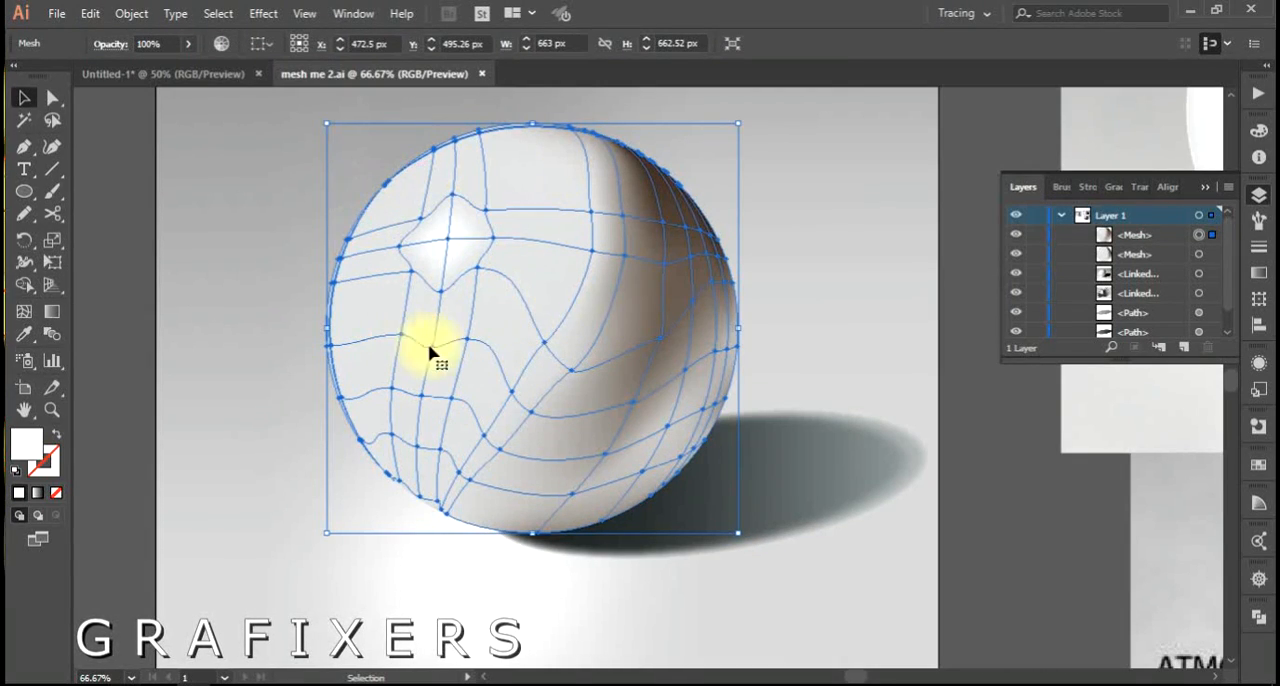
scroll(688, 306, "up", 1)
left_click_drag(577, 307, 623, 327)
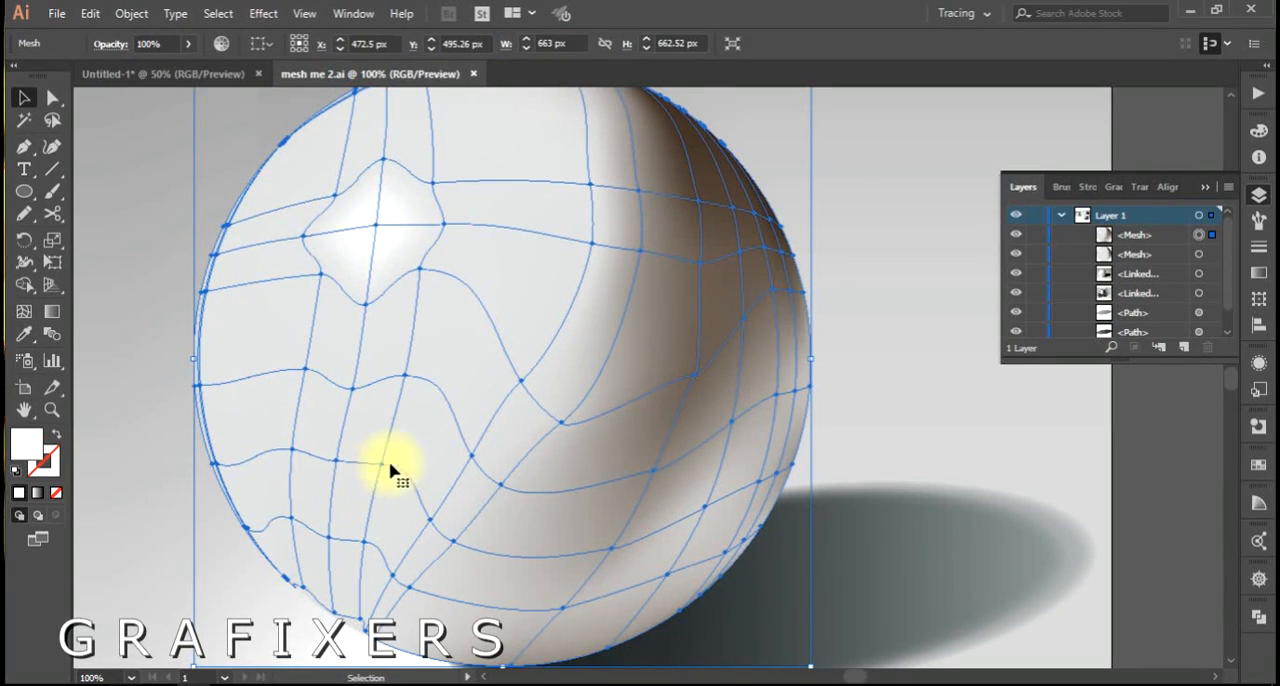
left_click_drag(649, 278, 589, 336)
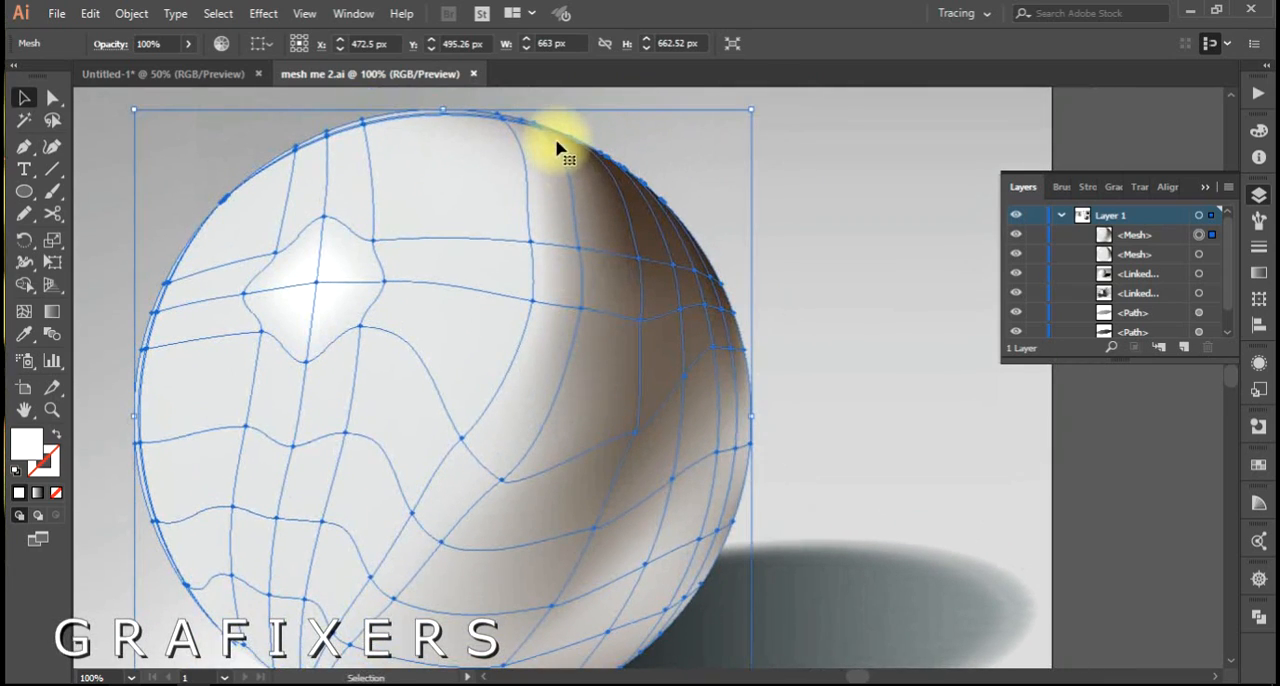
left_click_drag(481, 518, 492, 471)
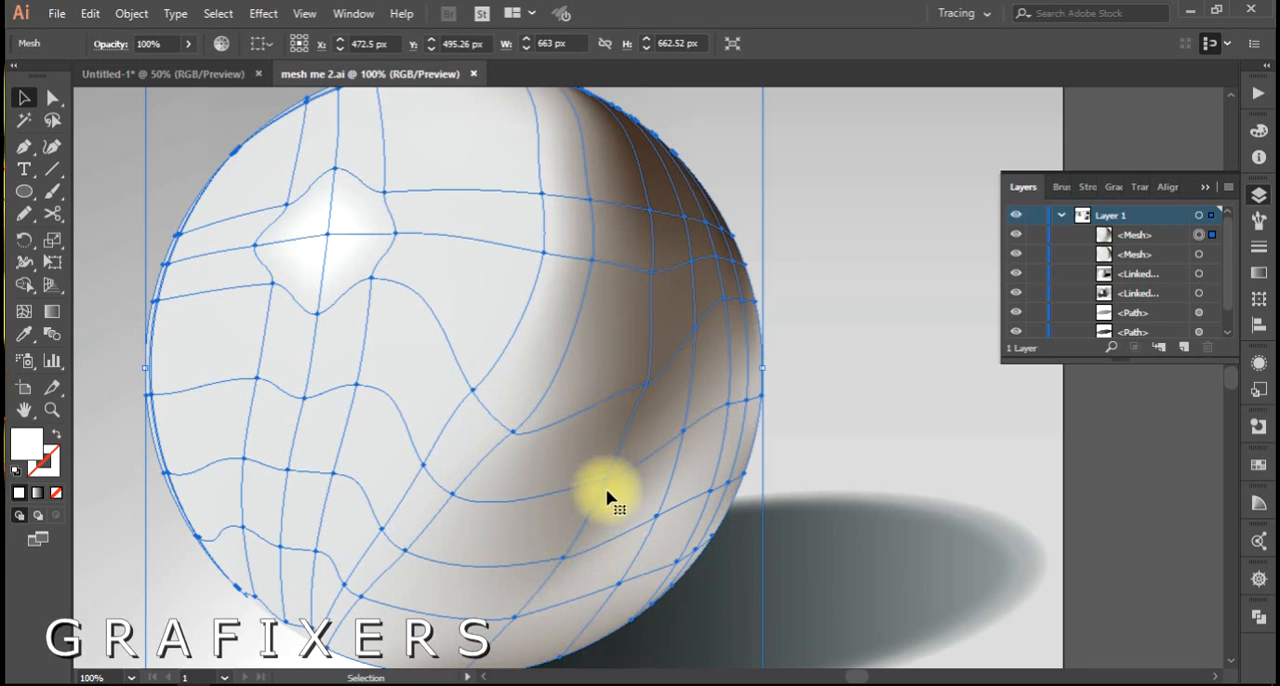
key("space")
left_click_drag(714, 456, 670, 383)
left_click(629, 400)
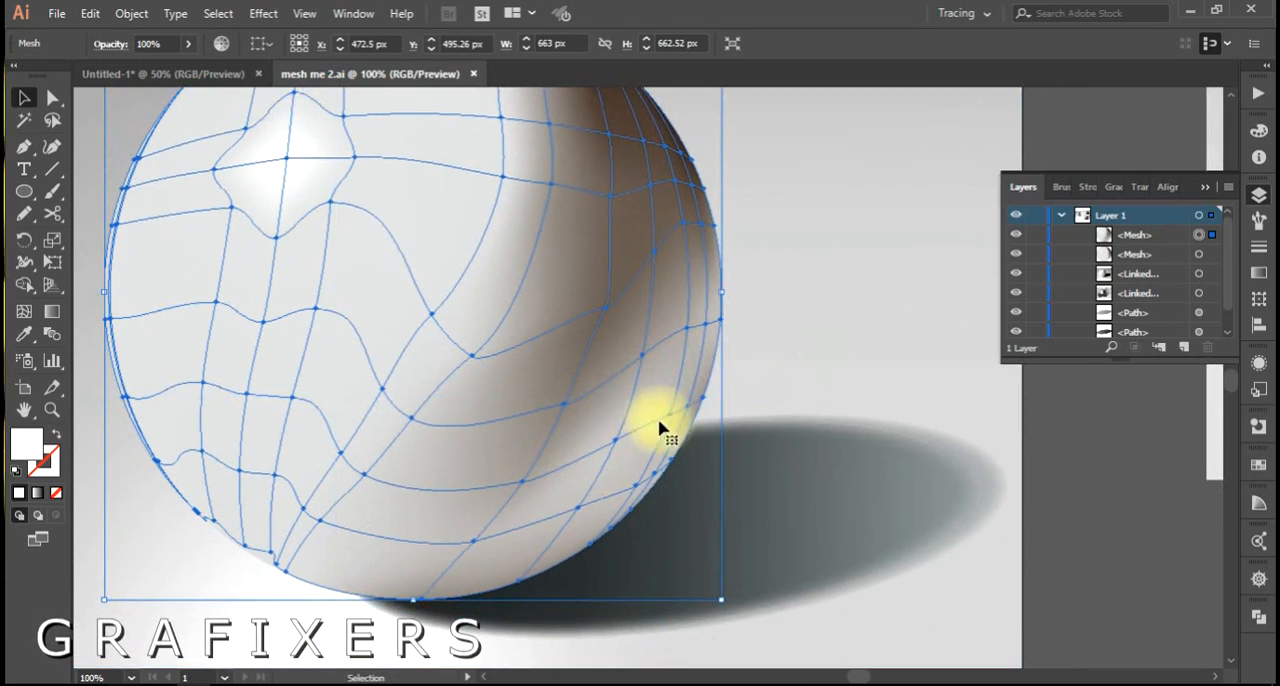
key("ctrl+minus")
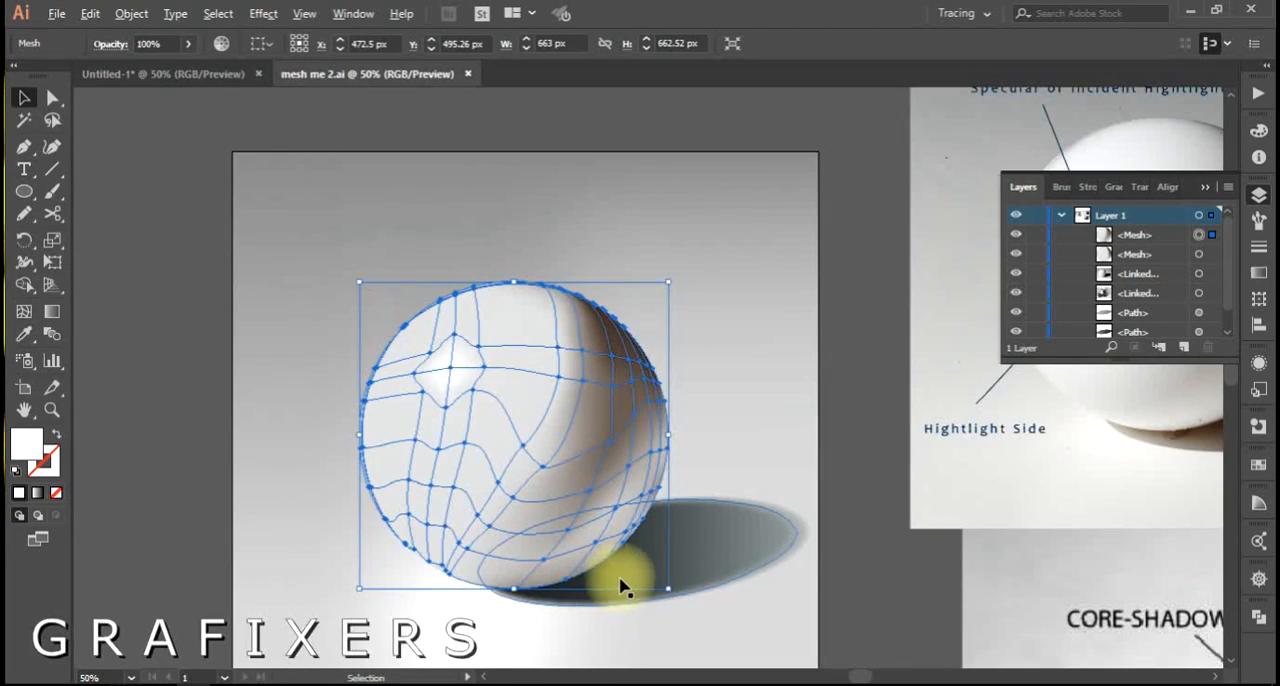
Select the cast shadow path and the background mesh to inspect their structure, and clear the selection.
left_click(724, 546)
left_click(714, 349)
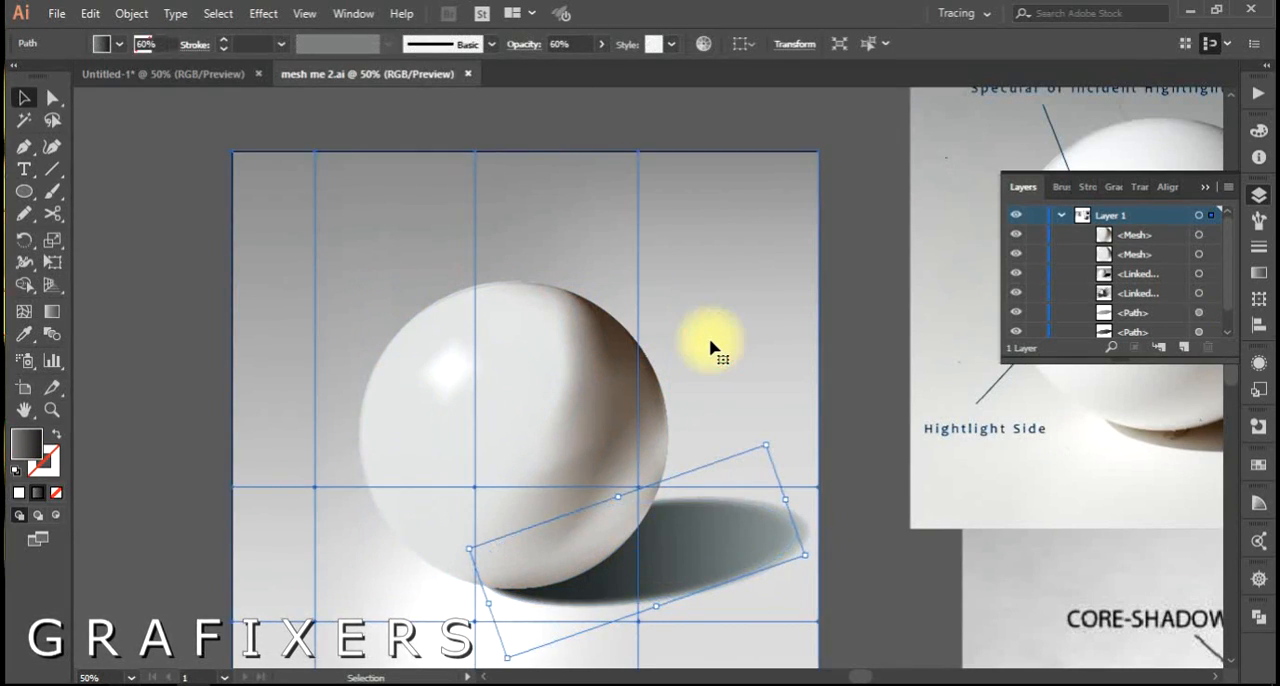
scroll(658, 289, "down", 1)
left_click_drag(592, 296, 521, 300)
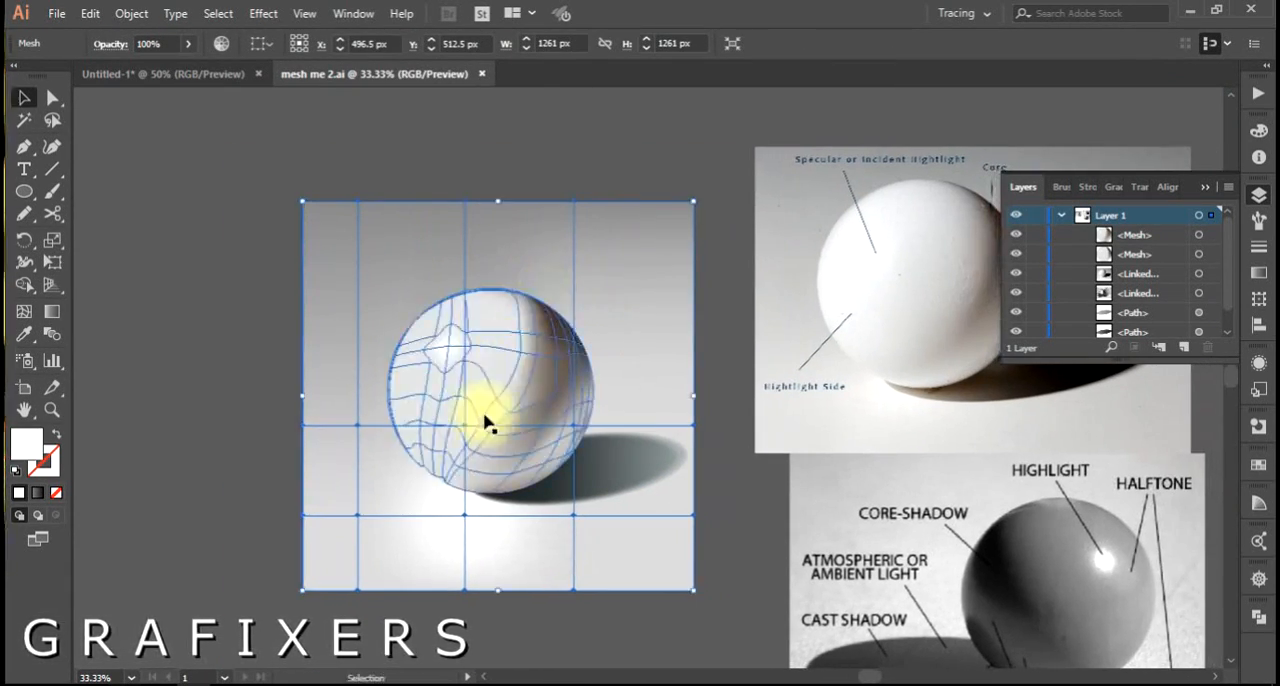
left_click(712, 490)
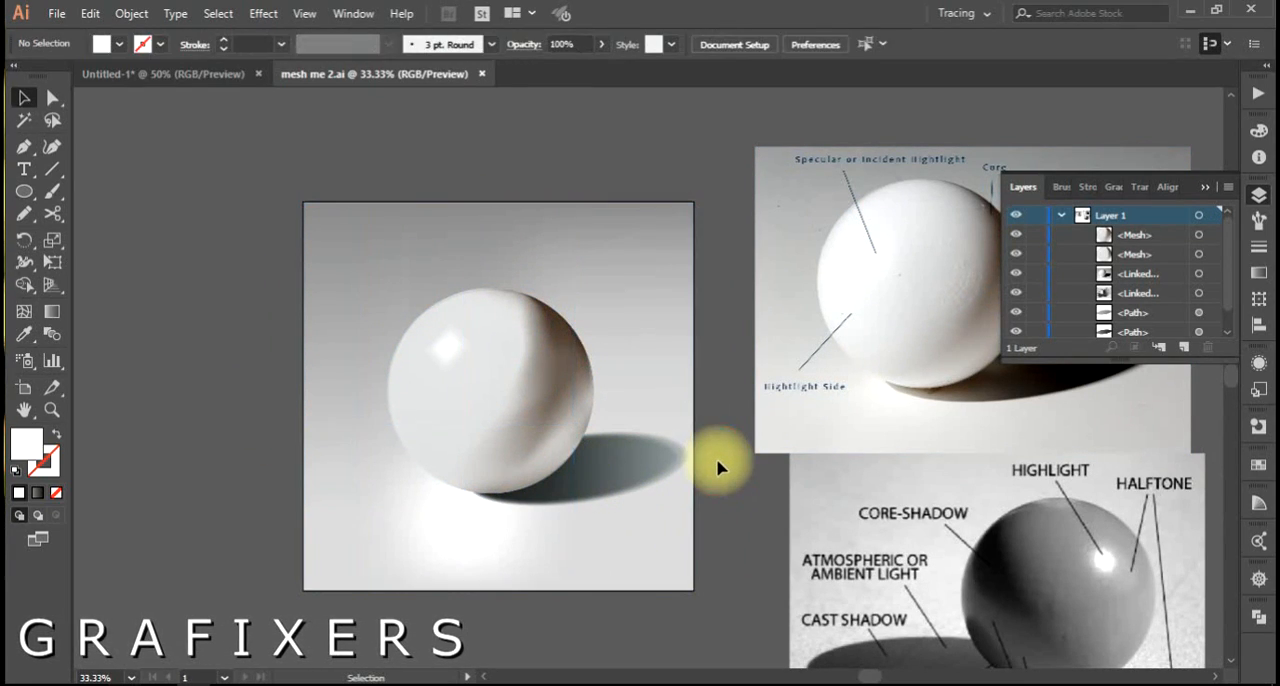
Examine the highlight, core, shadow side and cast shadow areas marked on the labeled white sphere photo.
left_click_drag(735, 422, 414, 486)
scroll(697, 382, "up", 1)
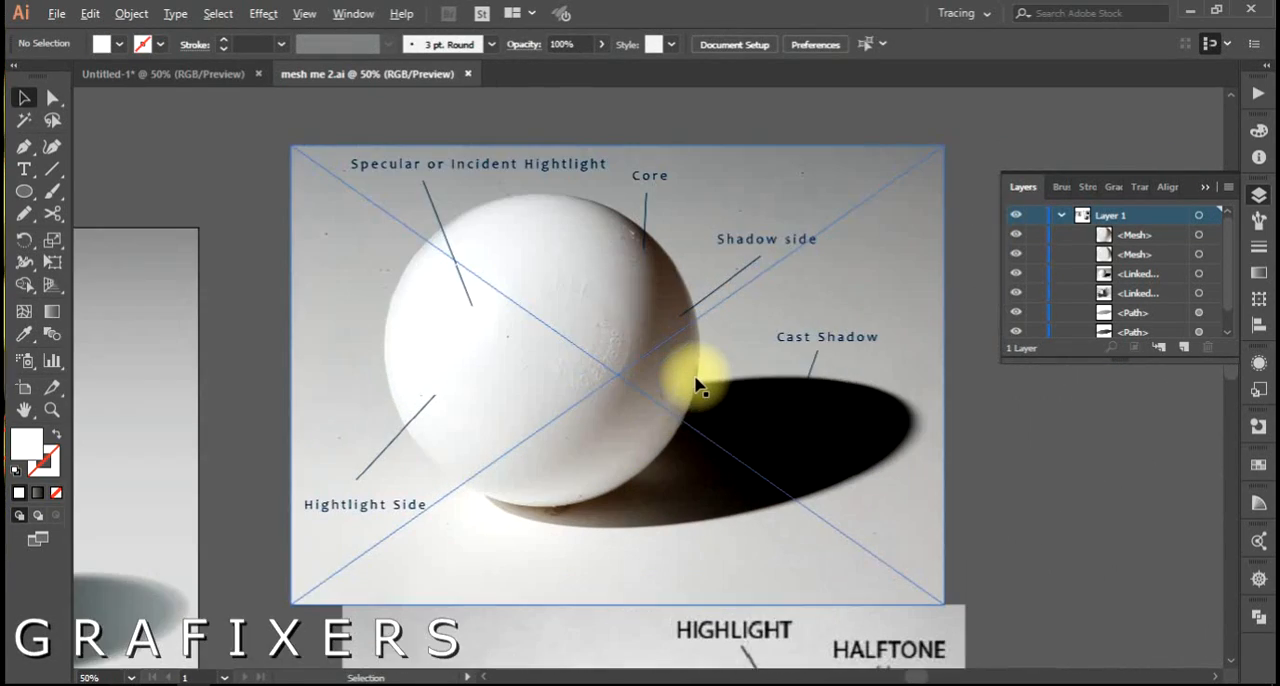
left_click_drag(687, 371, 653, 377)
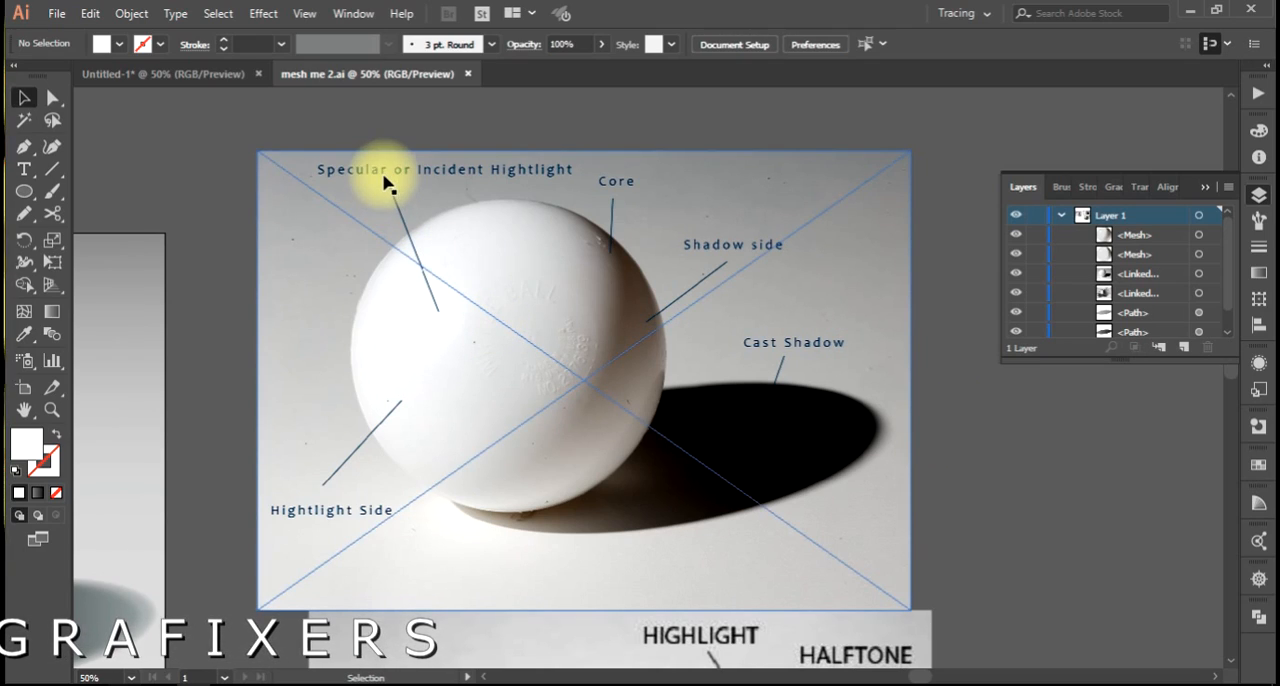
left_click(440, 322)
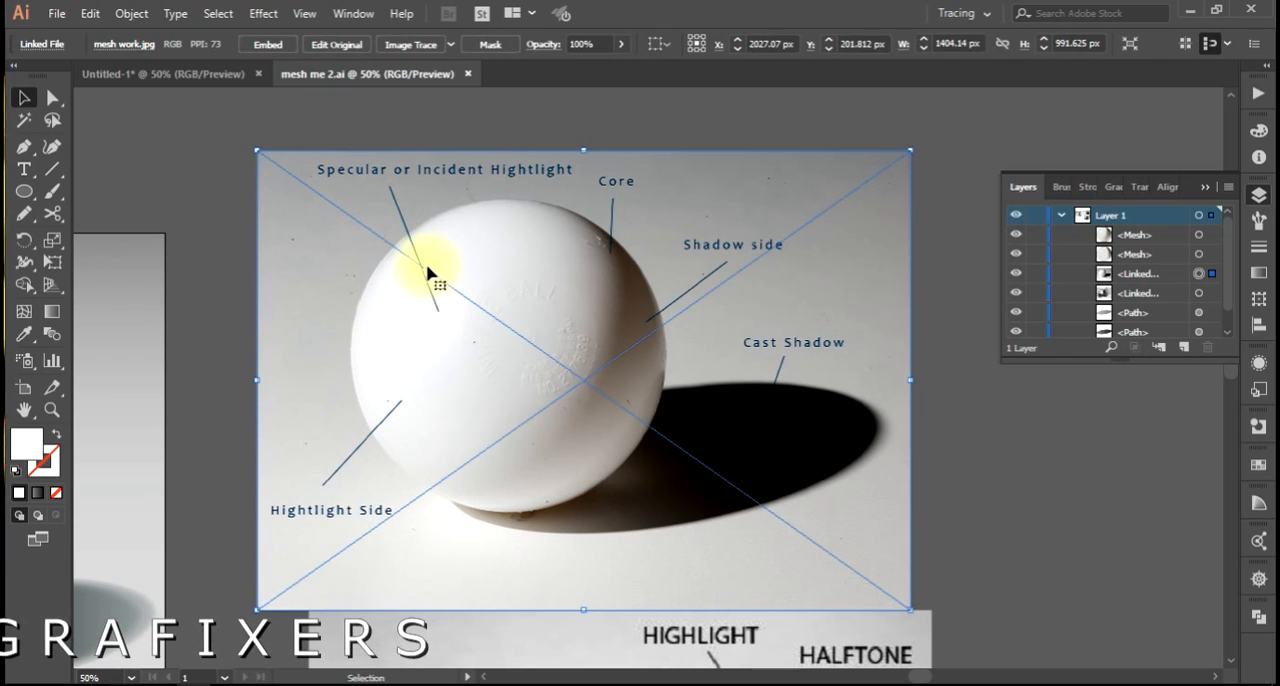
left_click(564, 254)
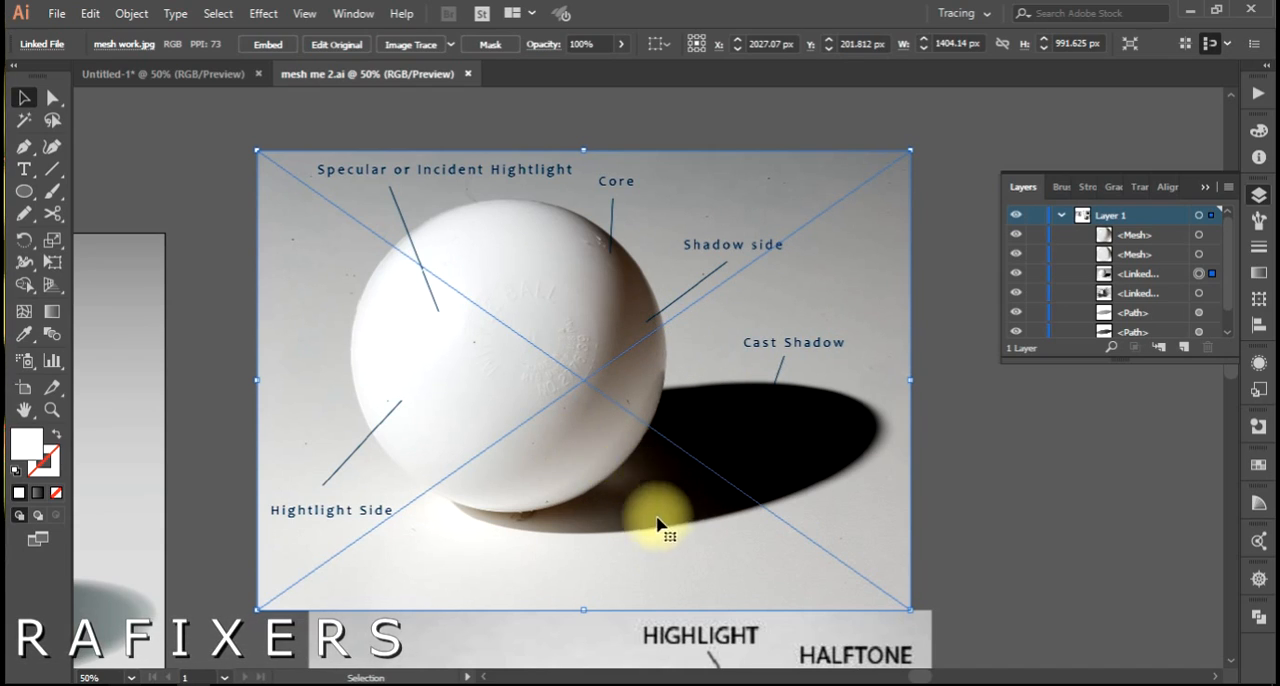
Delete both labeled sphere reference images beside the artboard.
scroll(643, 482, "down", 1)
left_click_drag(583, 482, 903, 463)
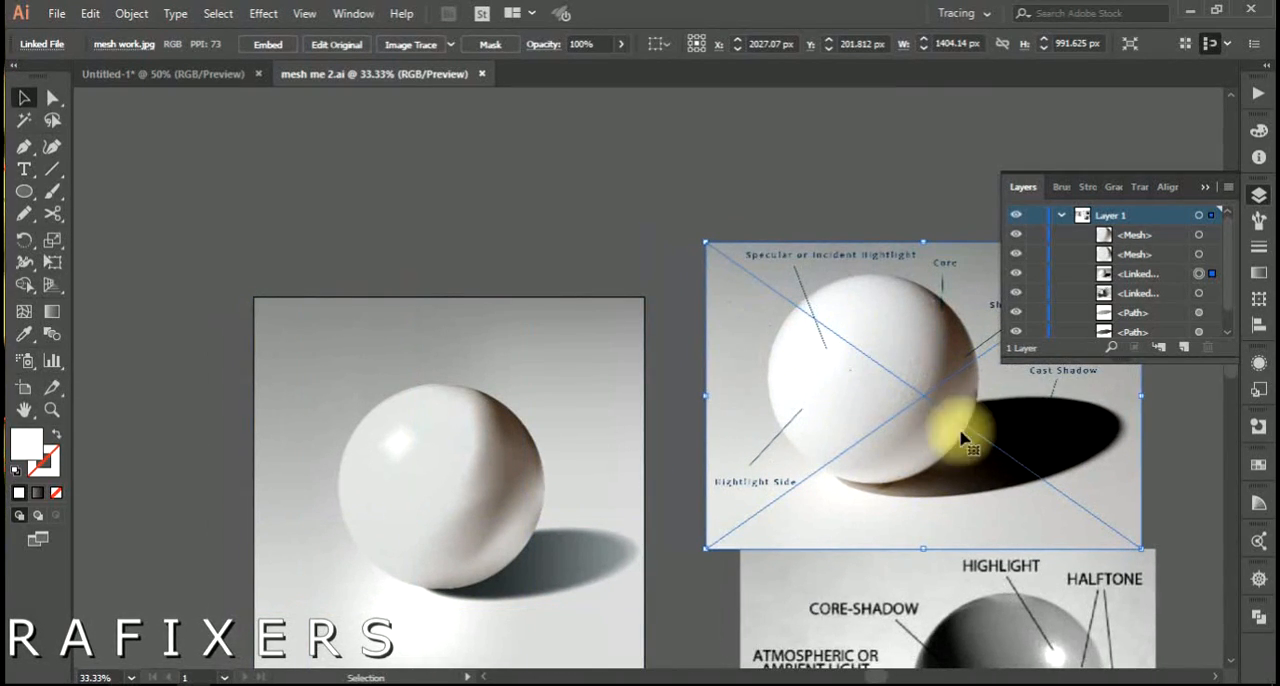
left_click_drag(856, 418, 764, 301)
left_click(810, 304)
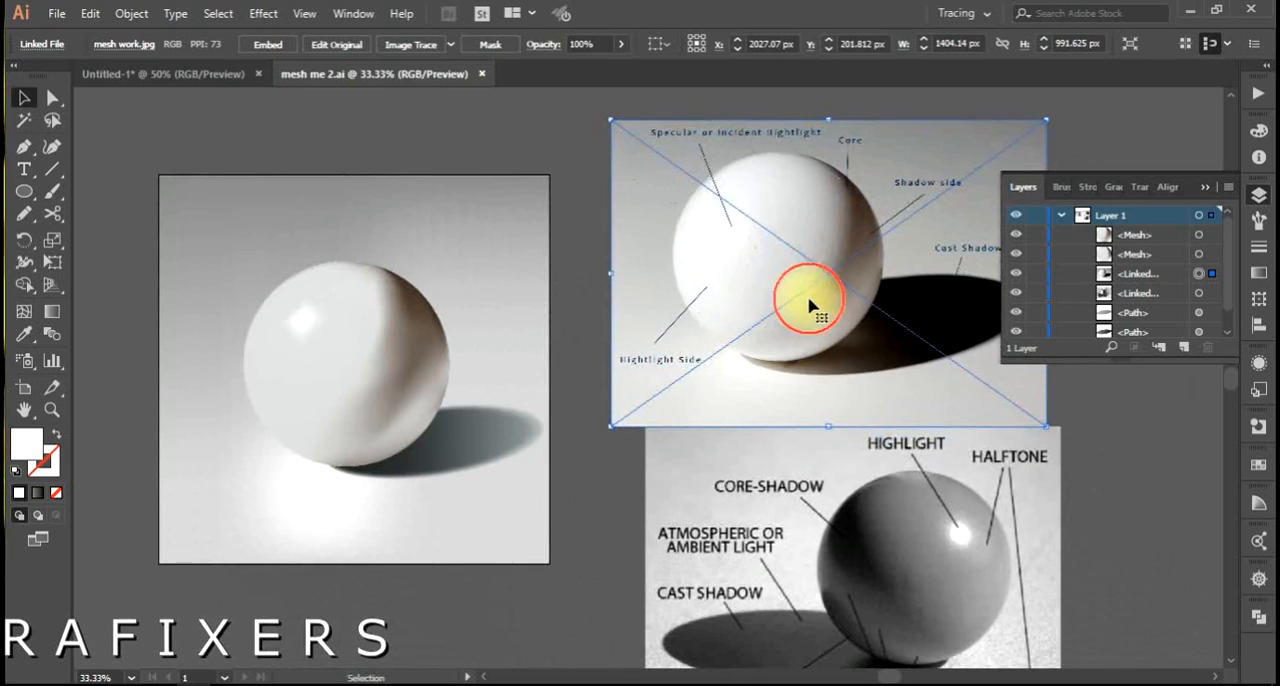
key("Delete")
left_click(826, 509)
key("Delete")
left_click(530, 470)
left_click(617, 463)
Switch the visibility of the two sphere mesh objects off and on to compare what each contributes to the shading.
left_click(380, 409)
key("ctrl+equal")
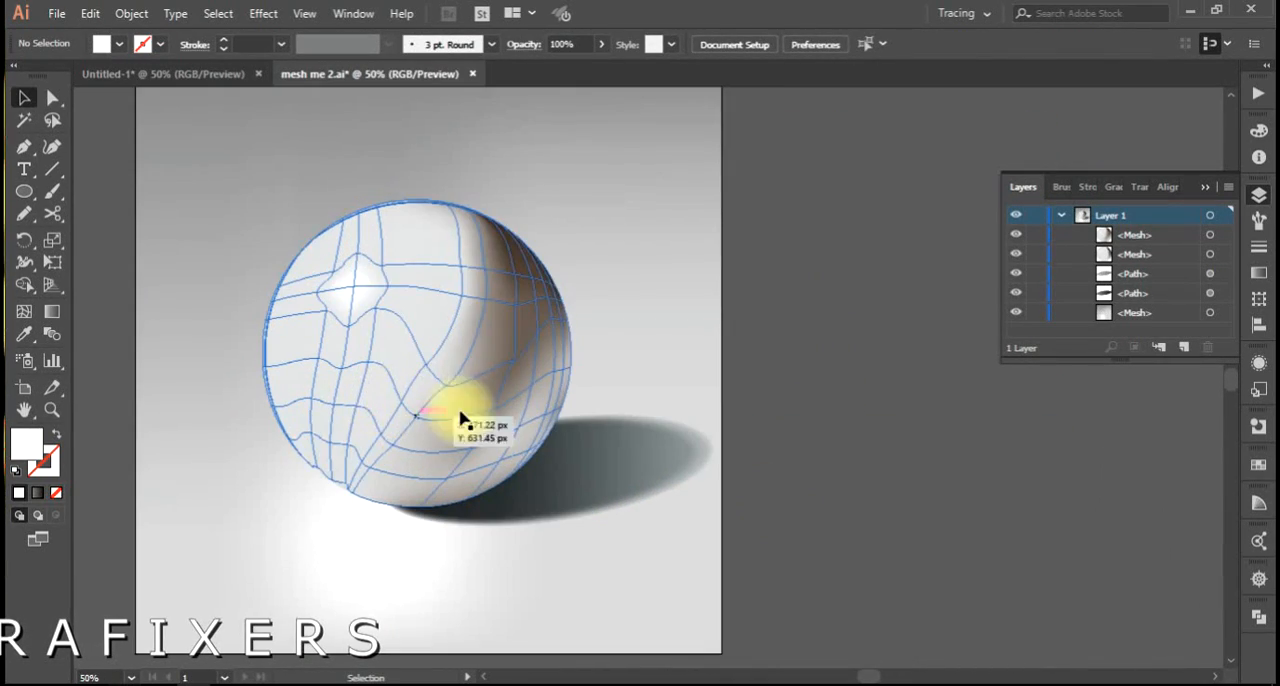
left_click(277, 329)
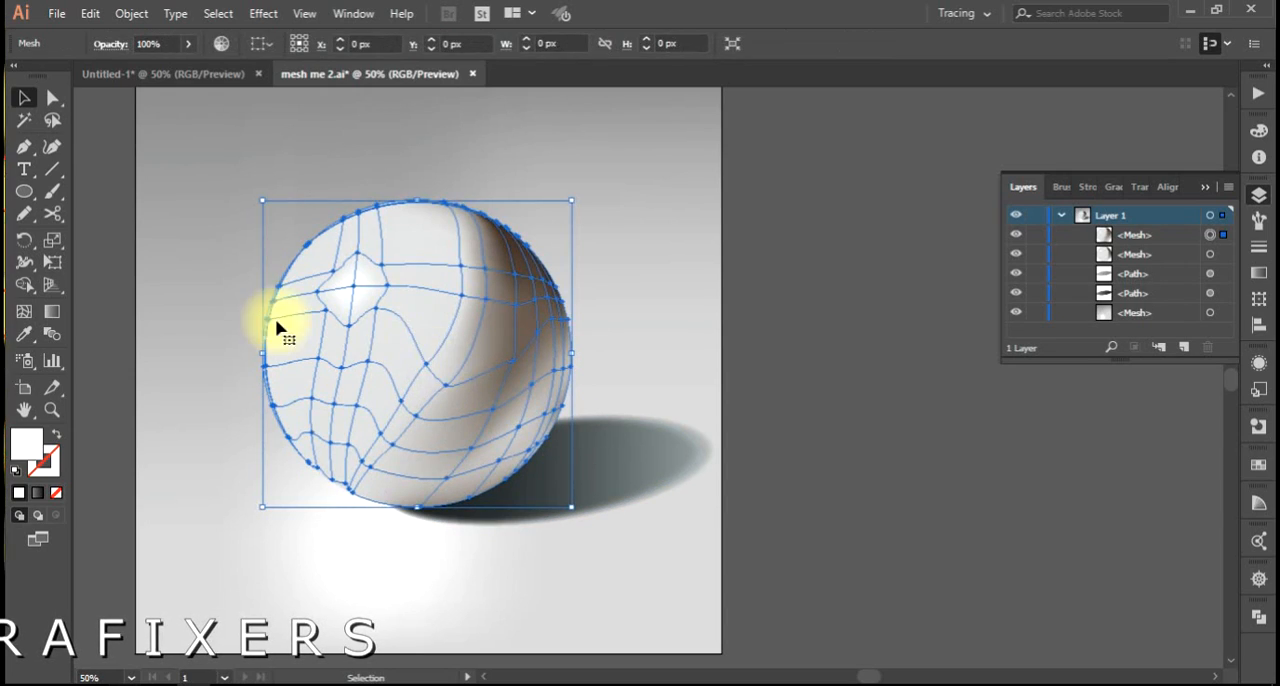
left_click(1017, 237)
left_click(1017, 237)
left_click(1017, 237)
left_click(1017, 237)
left_click(1017, 237)
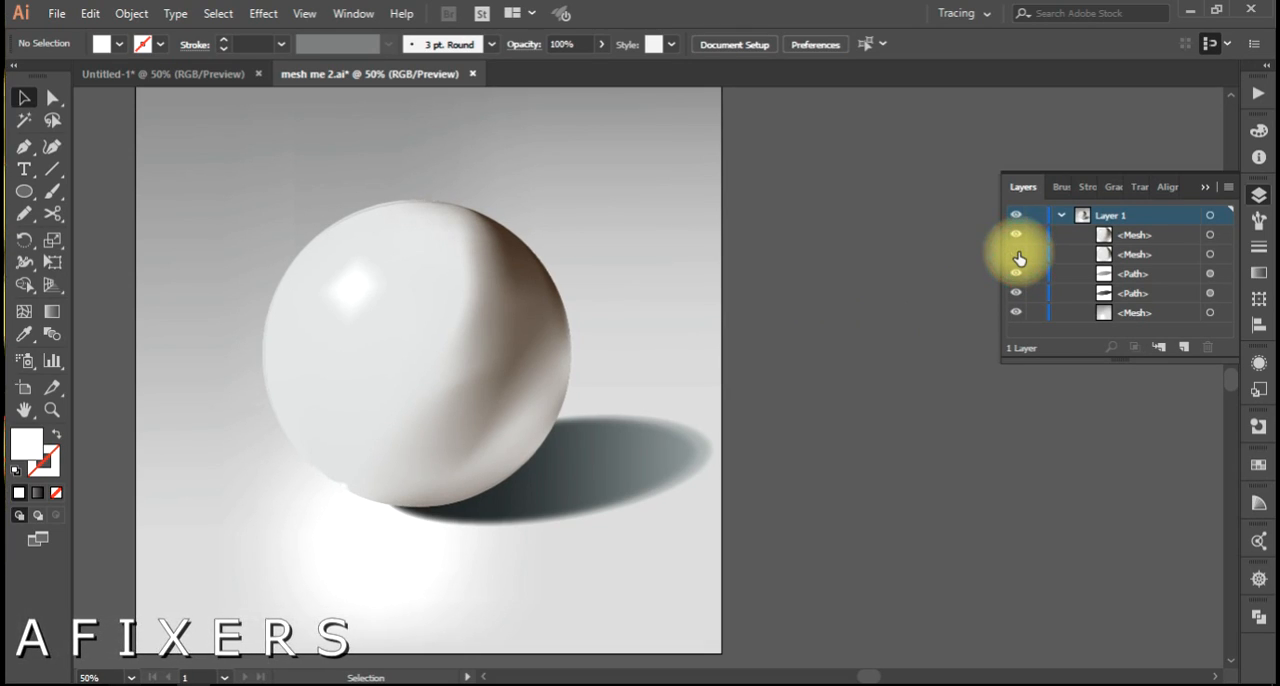
left_click(1017, 238)
left_click(1017, 238)
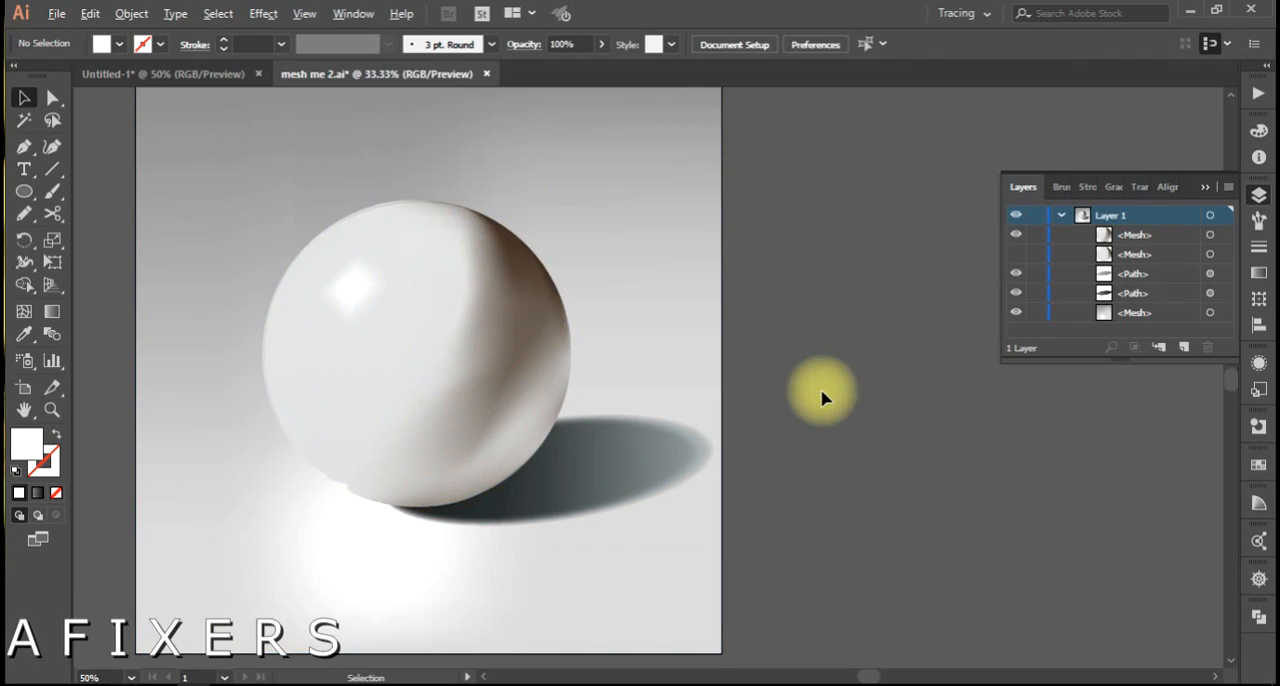
Close the mesh me 2 document without saving the changes.
scroll(822, 398, "down", 1, "alt")
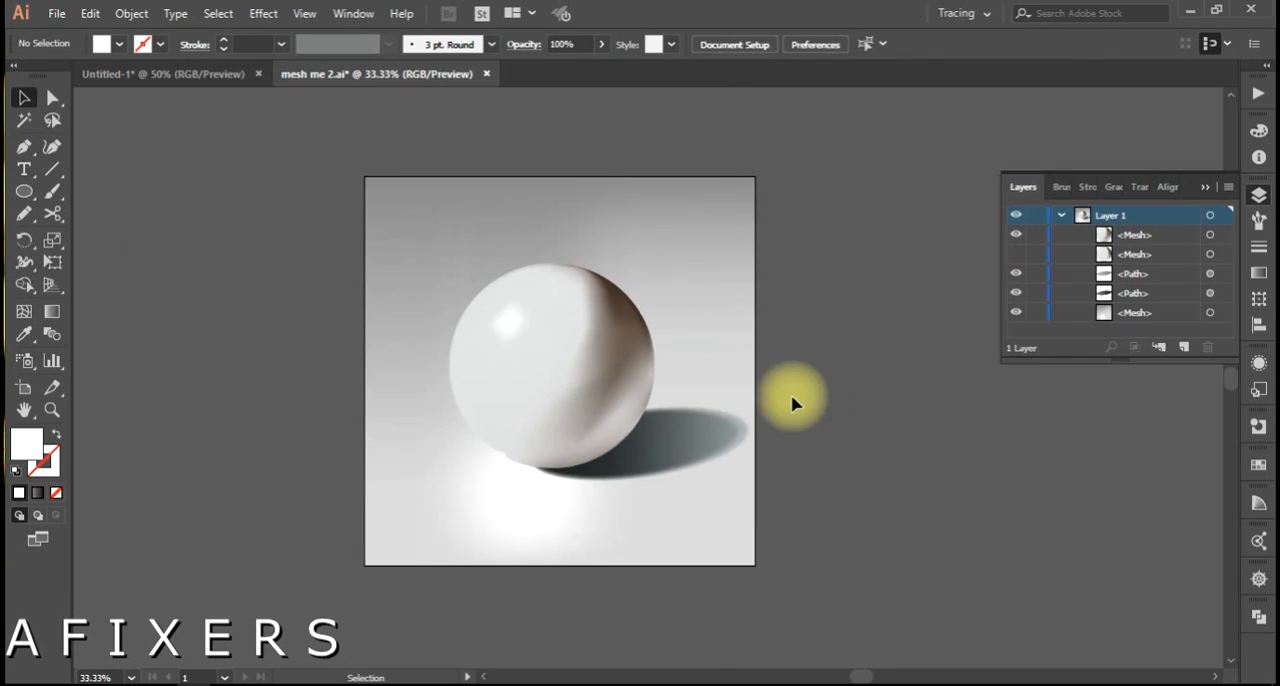
left_click(486, 75)
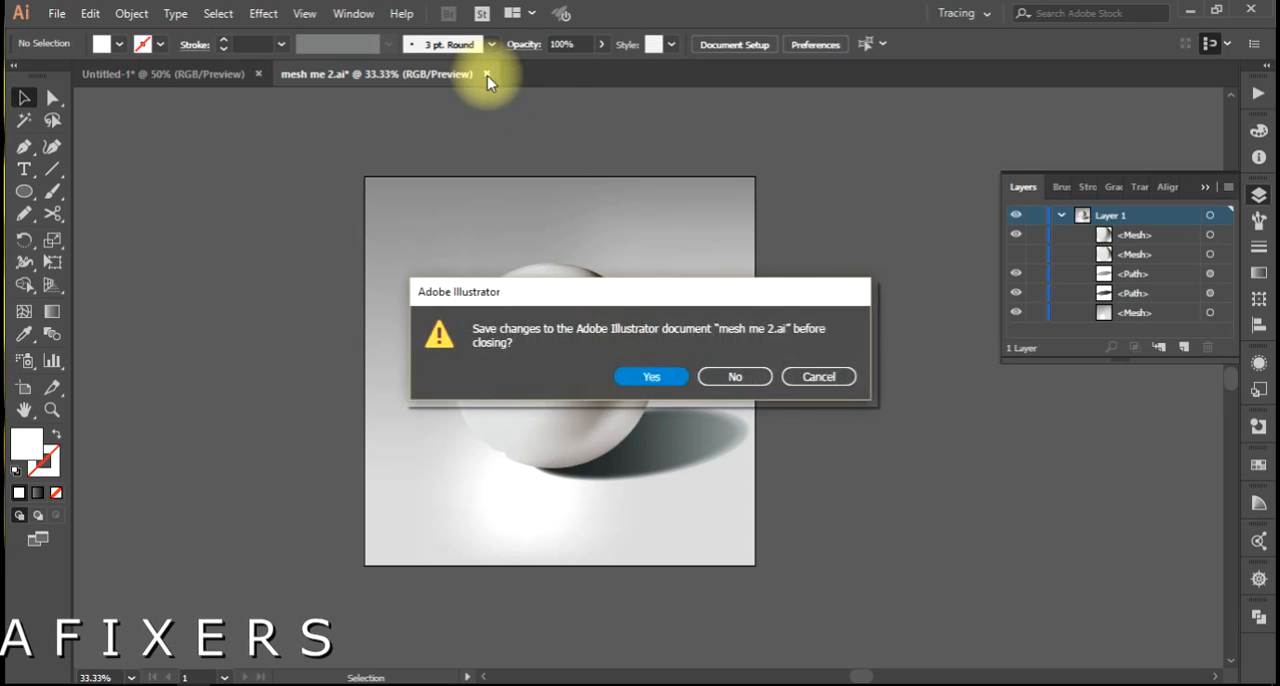
left_click(731, 374)
Open the chicken mesh Illustrator file from the fiverr folder.
left_click(54, 14)
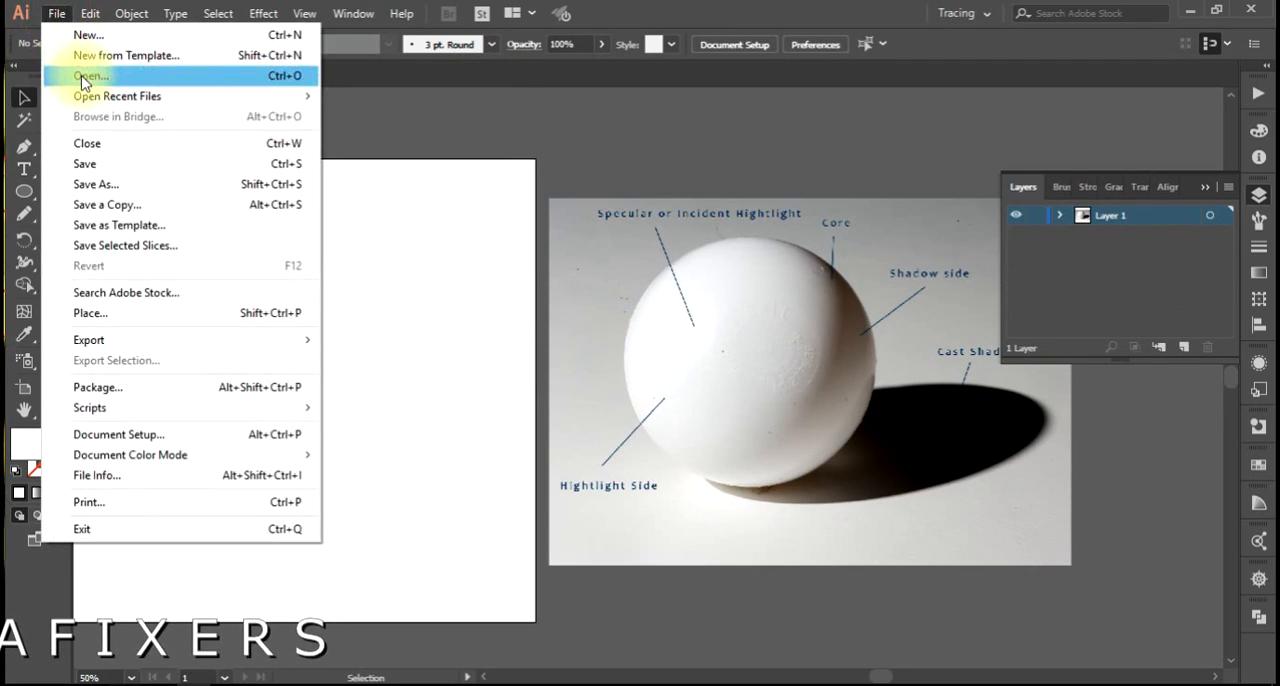
left_click(45, 75)
scroll(519, 418, "down", 5)
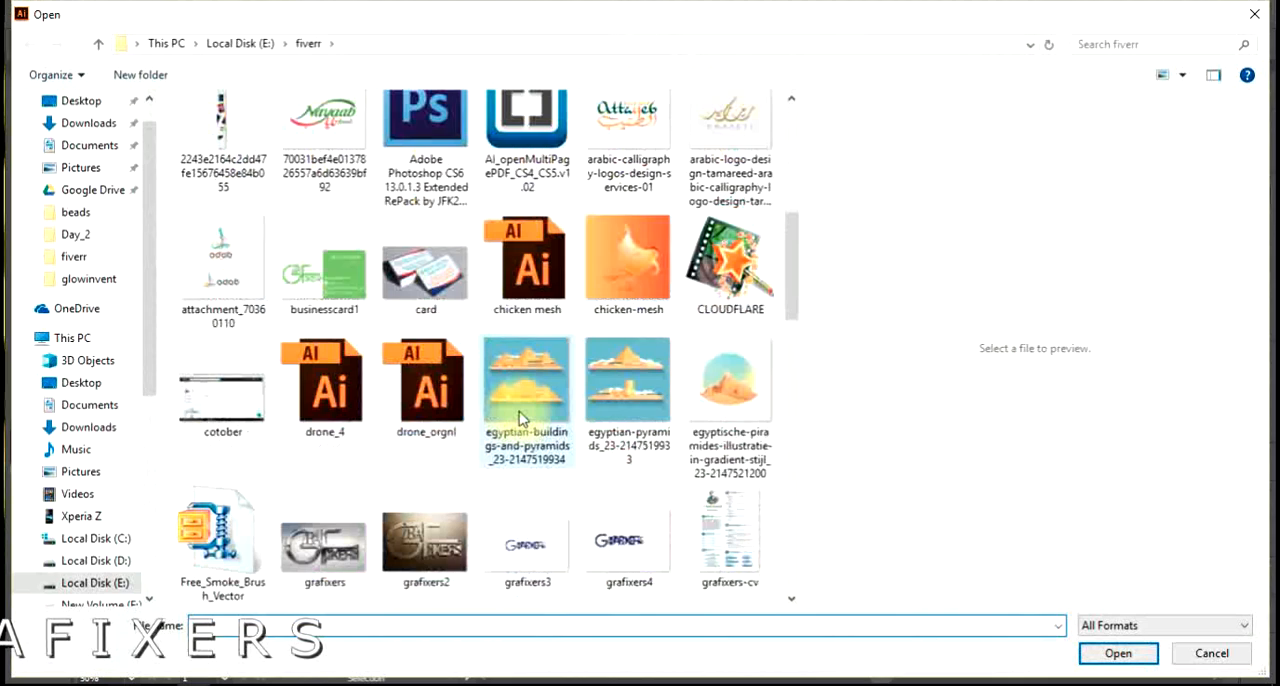
double_click(530, 262)
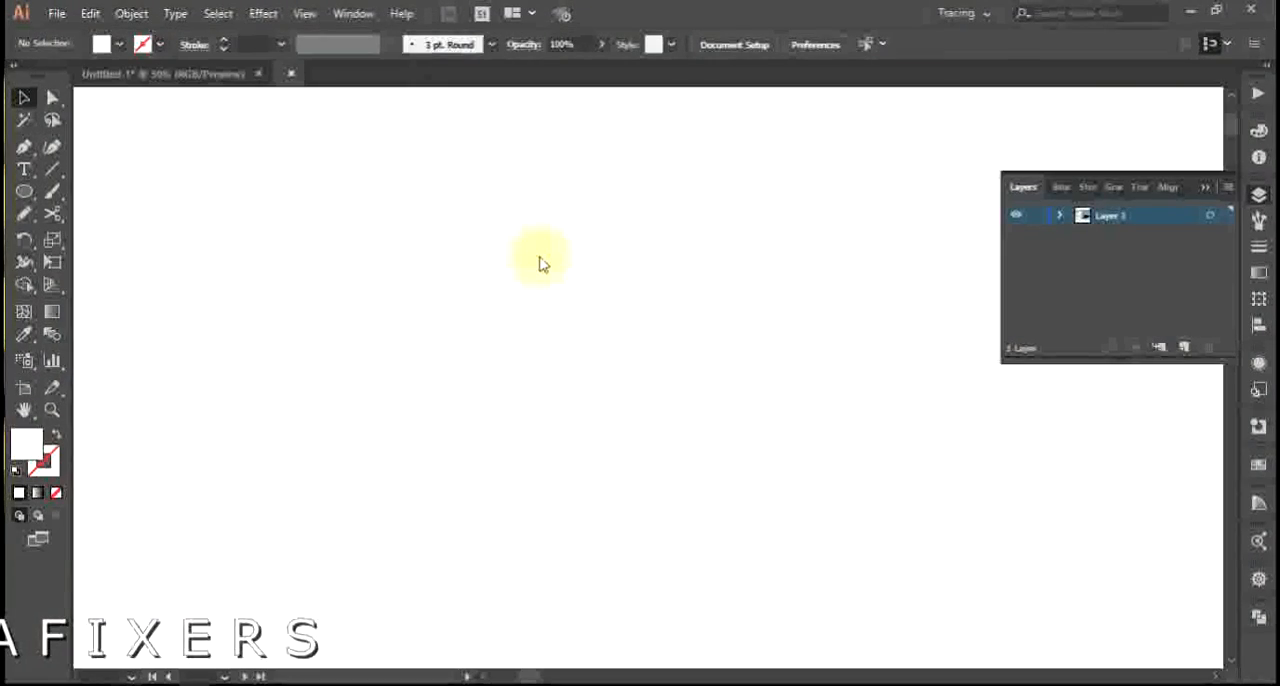
left_click(733, 377)
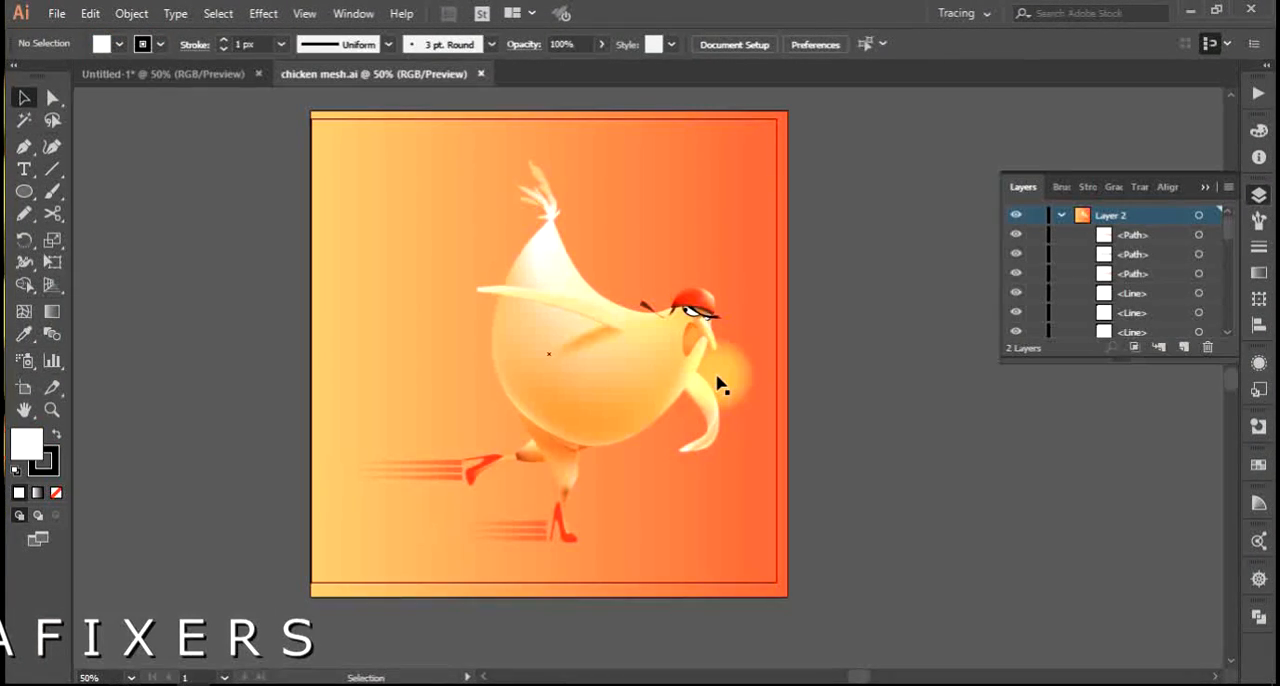
left_click(869, 437)
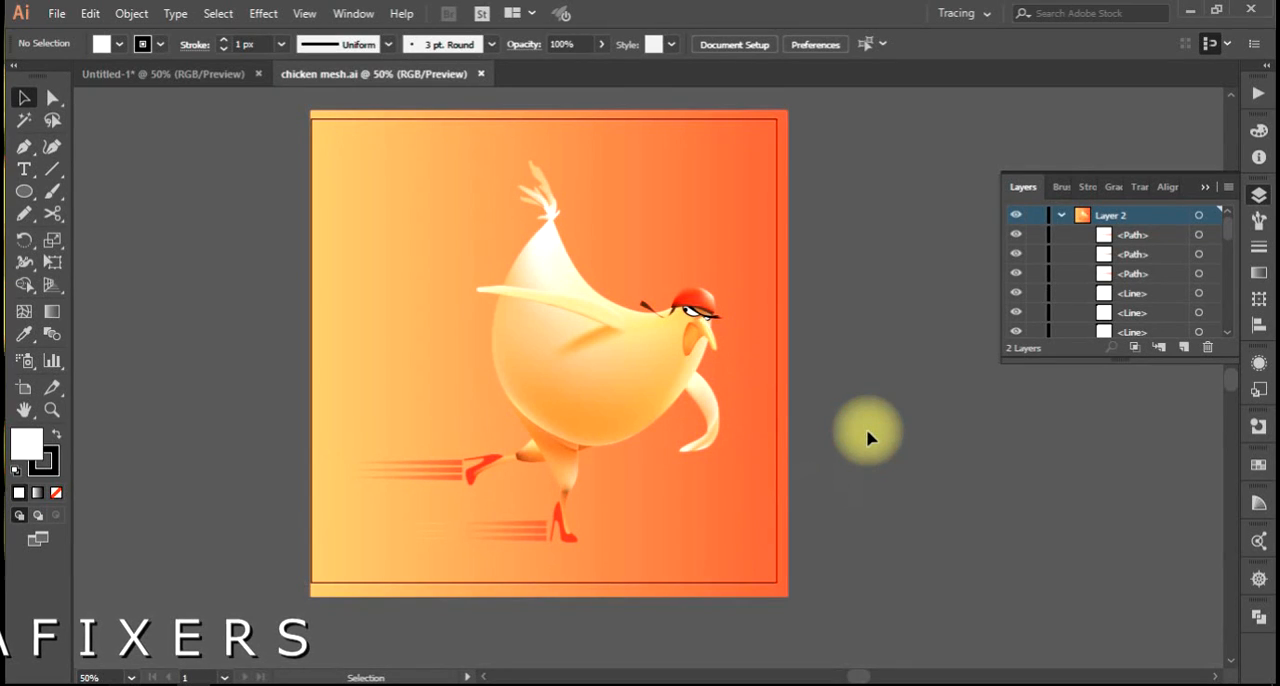
Examine the chicken's mesh shading and the mesh lines around its body, head and wing up close.
scroll(868, 434, "up", 2)
left_click_drag(700, 377, 862, 459)
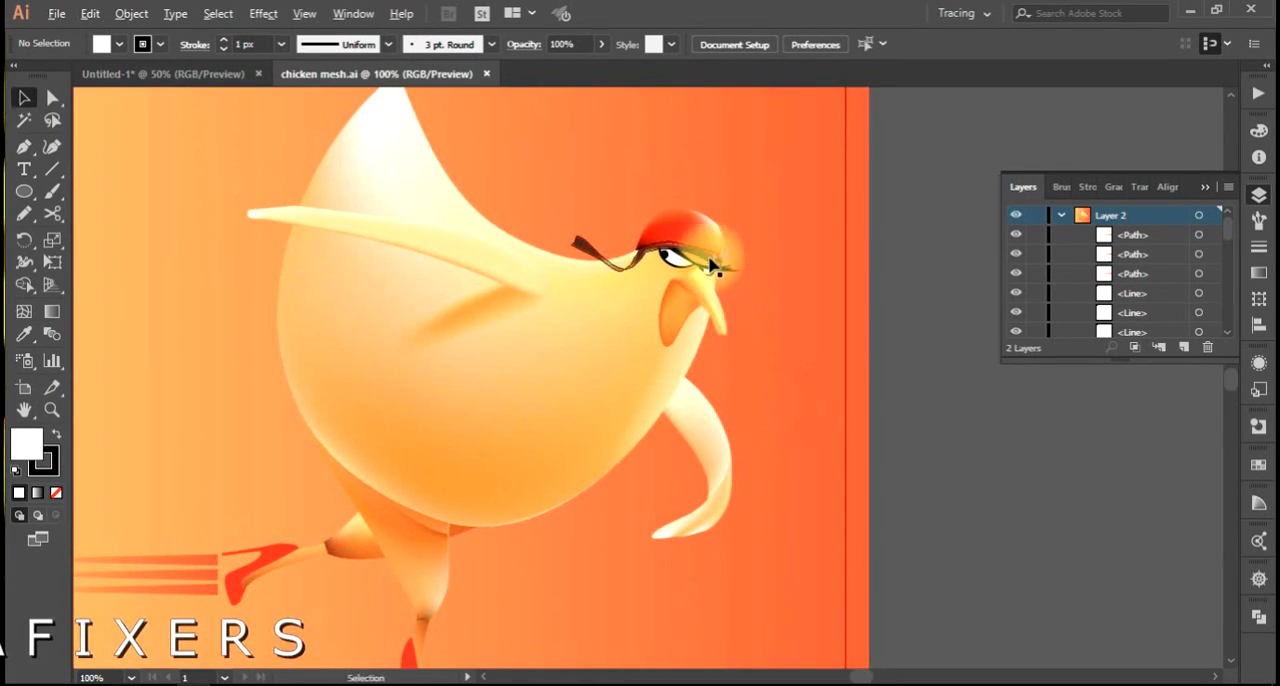
scroll(710, 264, "up", 1)
left_click_drag(708, 258, 1138, 458)
scroll(679, 332, "up", 1)
left_click_drag(651, 254, 620, 443)
left_click_drag(520, 277, 486, 149)
left_click_drag(699, 522, 421, 164)
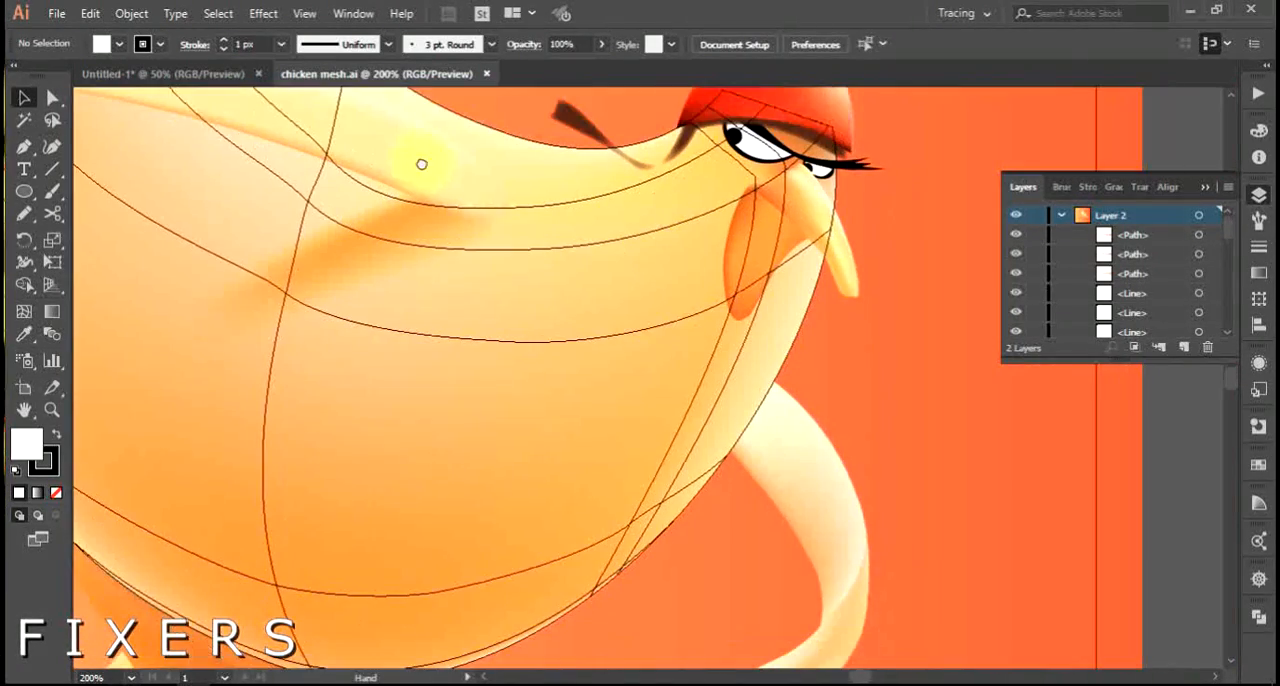
left_click_drag(537, 406, 520, 183)
left_click_drag(300, 425, 522, 565)
left_click_drag(678, 192, 406, 260)
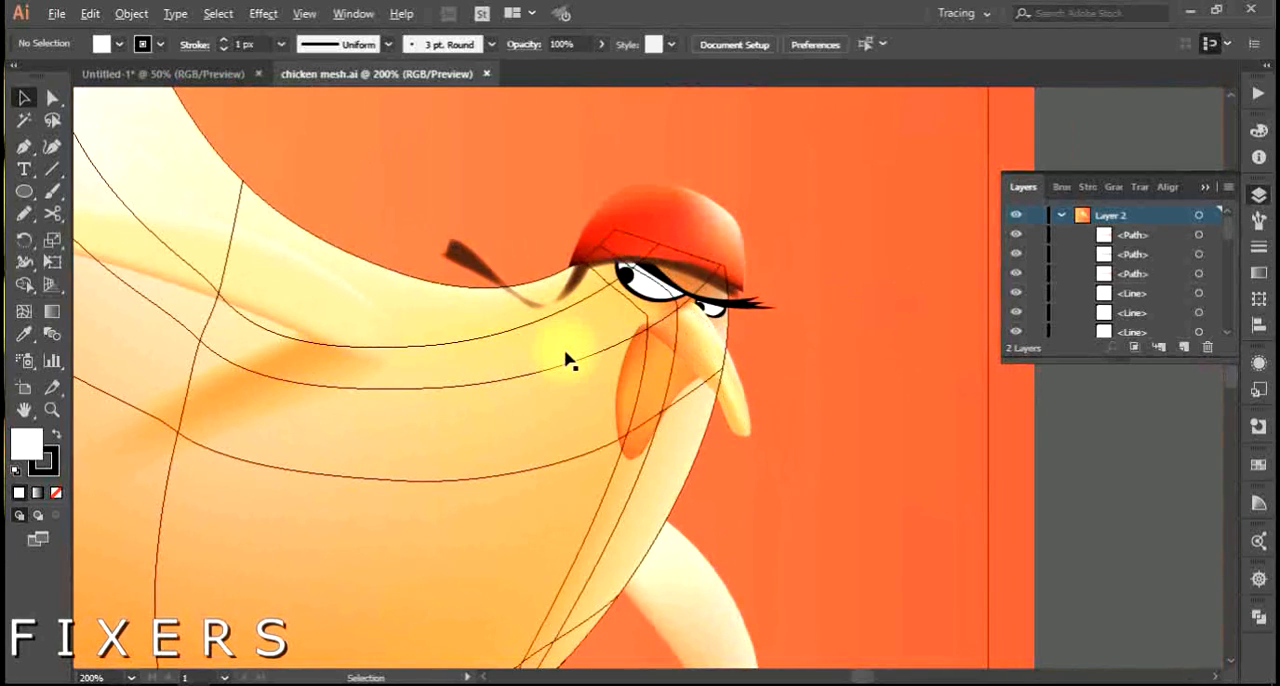
scroll(566, 362, "down", 2)
scroll(566, 362, "down", 1)
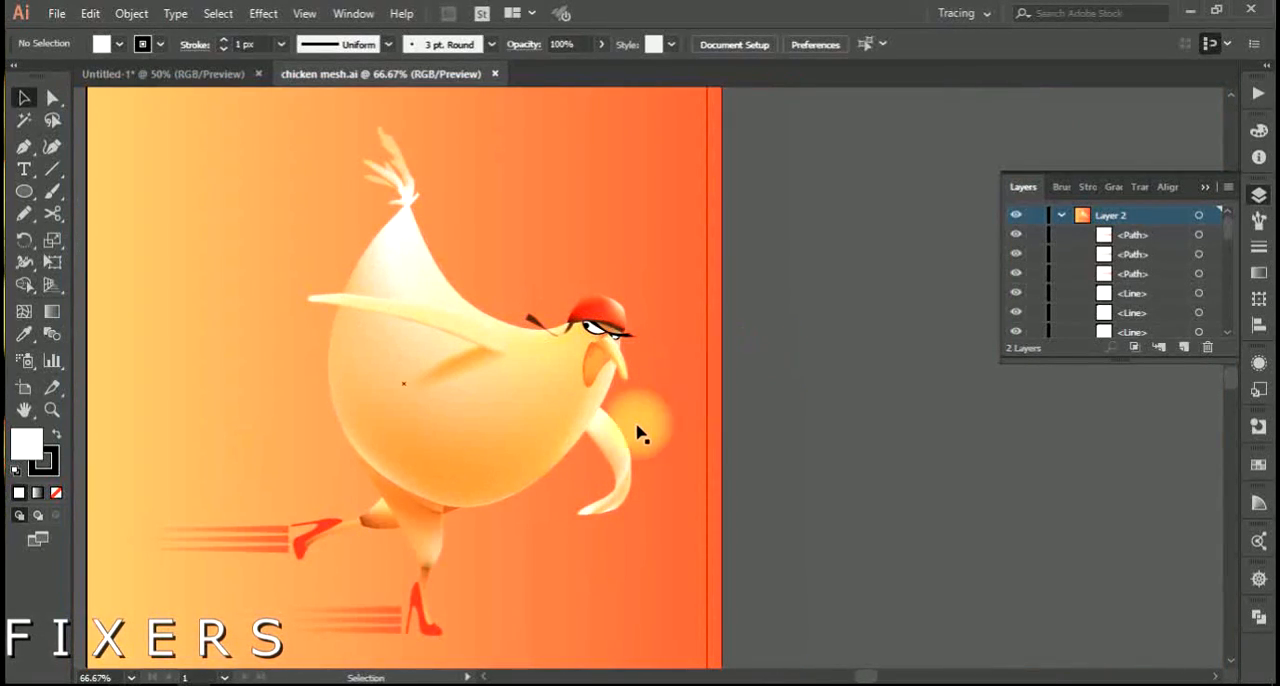
Switch to the Untitled-1 document and delete the labeled sphere photo beside the artboard.
left_click(234, 76)
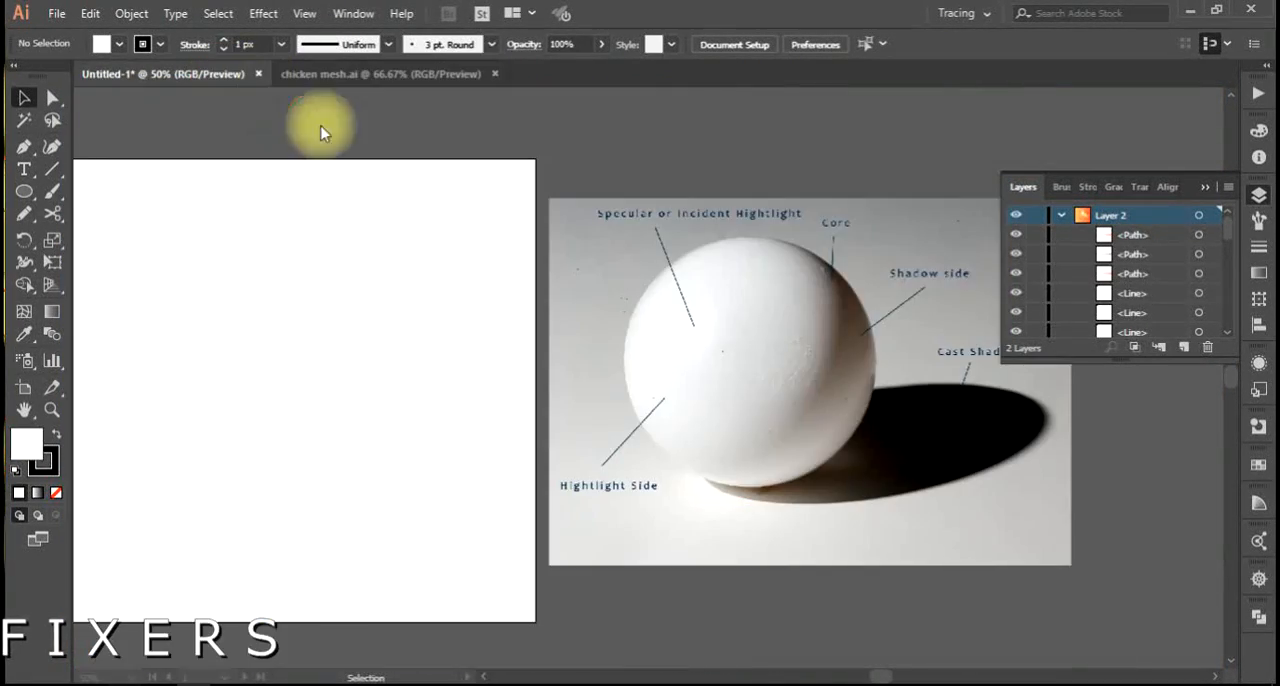
key("space")
left_click_drag(277, 385, 394, 378)
key("space")
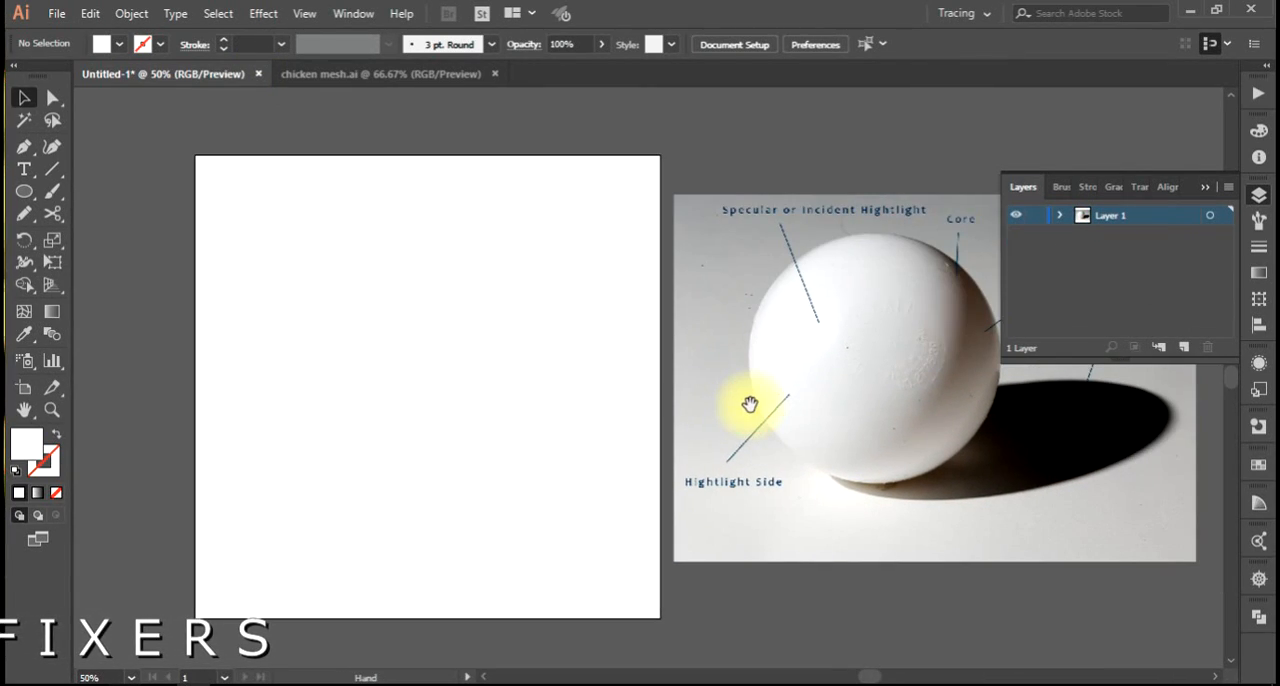
left_click(751, 407)
key("Delete")
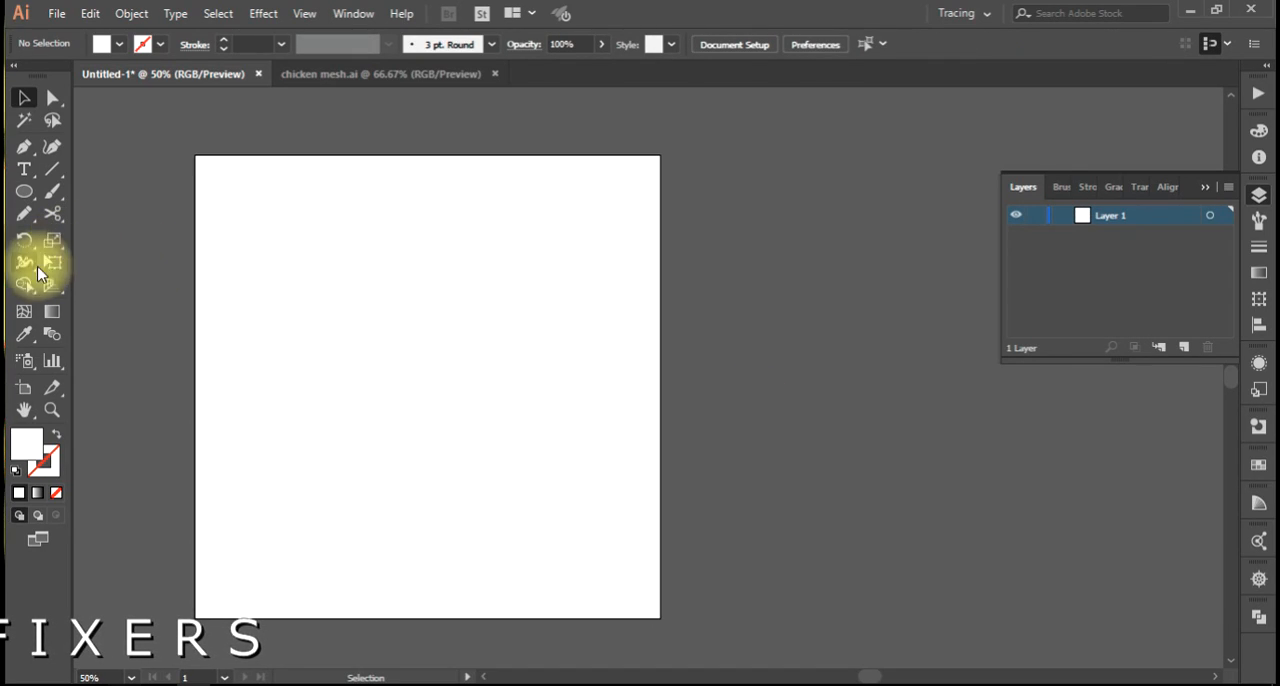
Draw a square of about 578 px near the middle of the artboard and fill it with black.
left_click(24, 311)
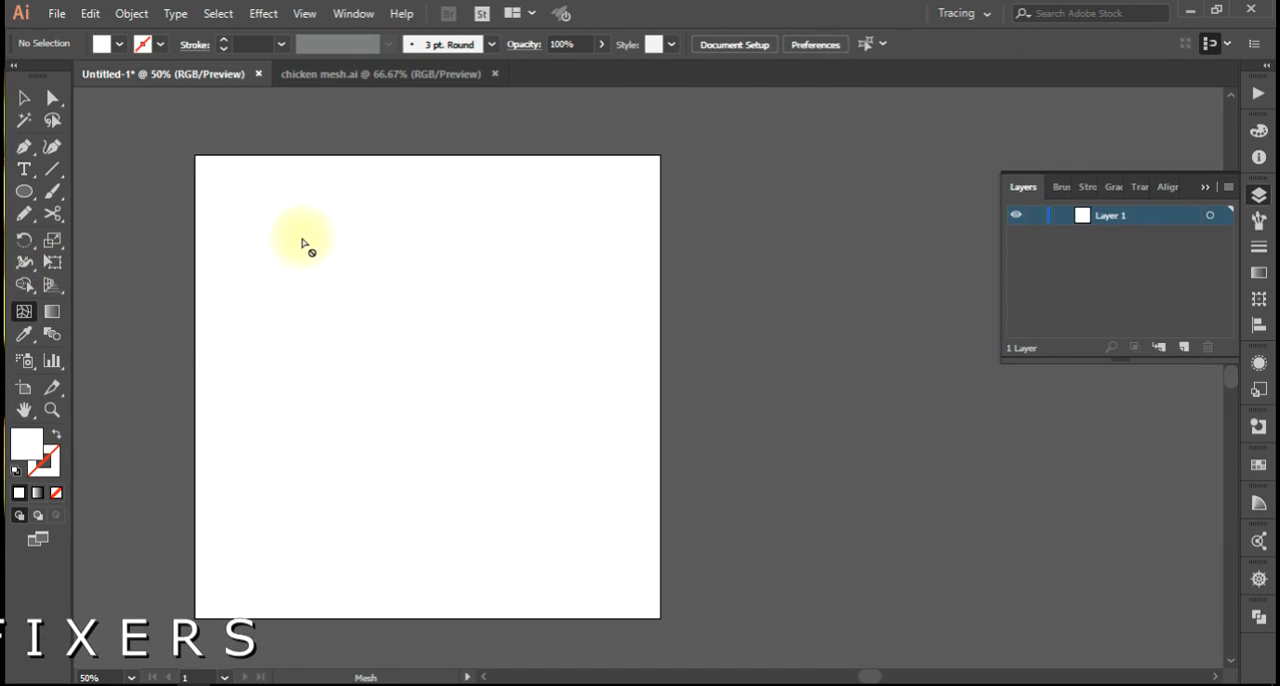
left_click_drag(26, 199, 100, 190)
left_click_drag(389, 333, 583, 463)
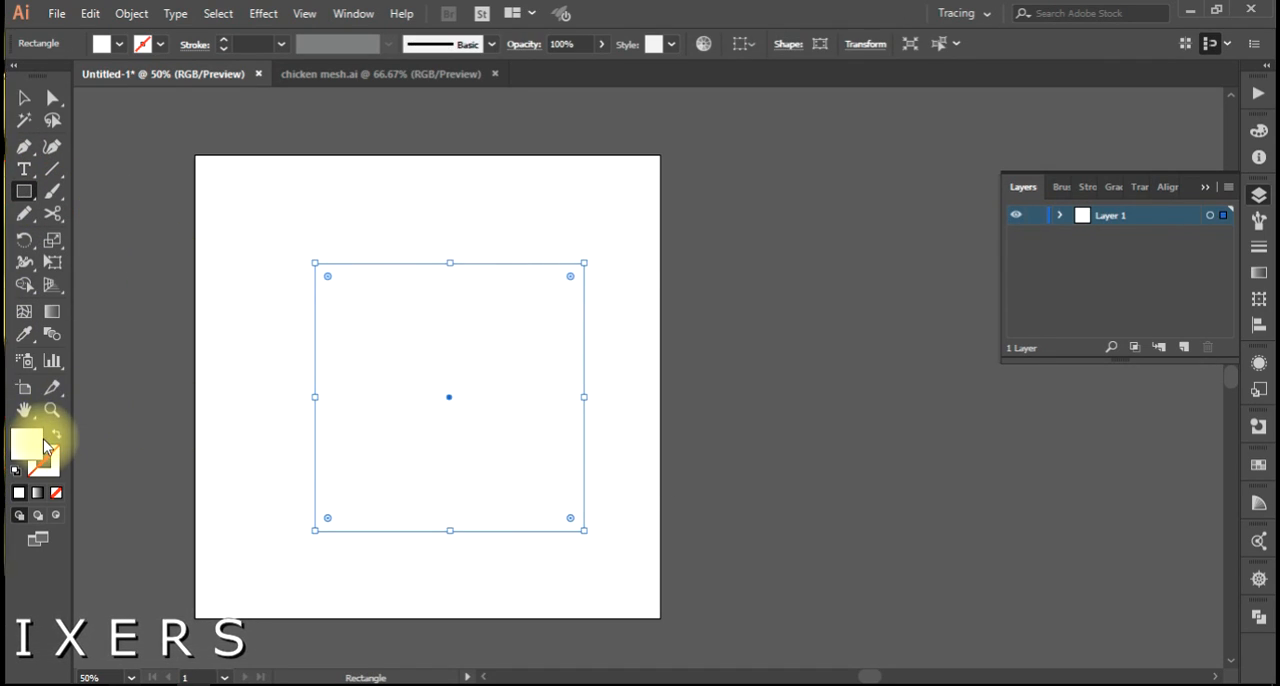
left_click(101, 43)
left_click(55, 73)
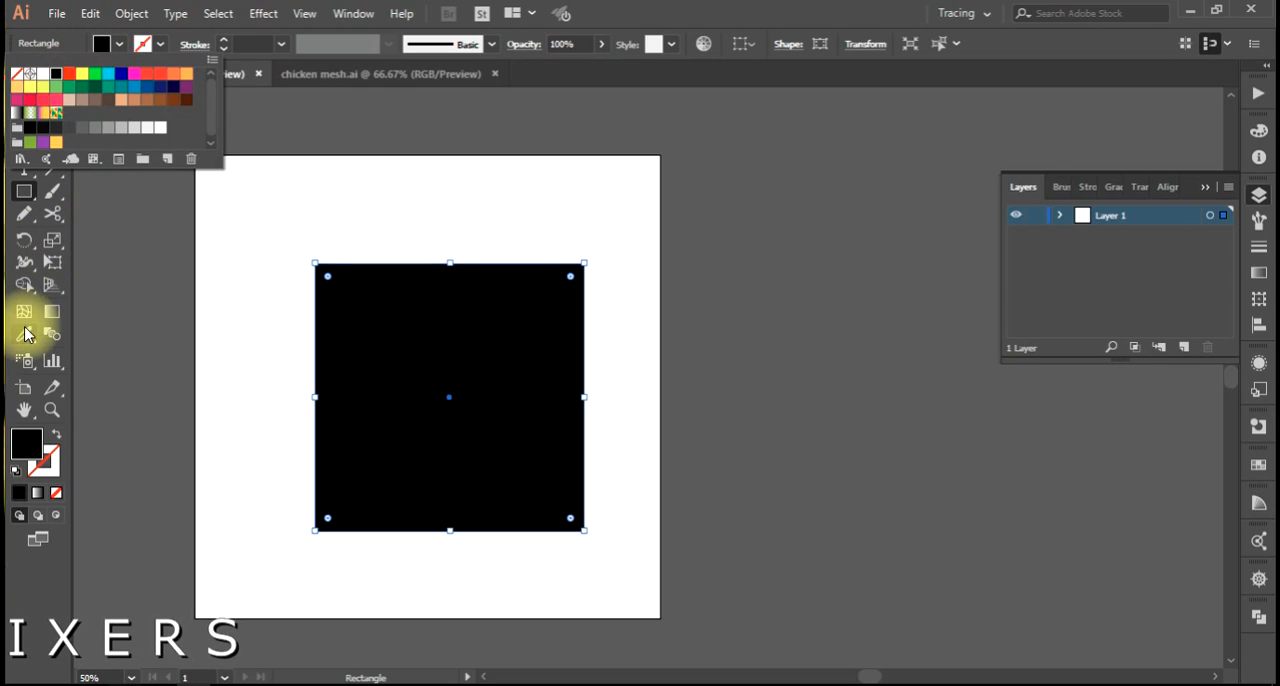
left_click(449, 400)
left_click(677, 374)
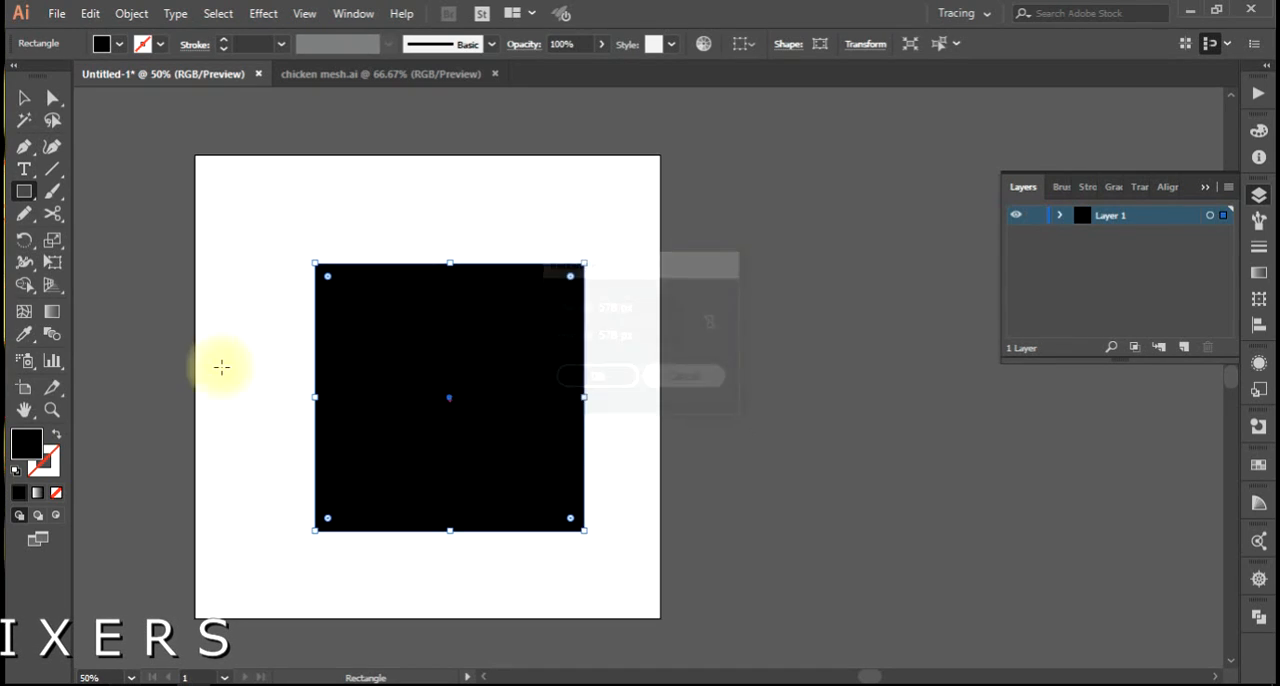
Add mesh points to the black square at its center, in its upper-left quarter and in its lower-right quarter.
left_click(25, 316)
left_click(449, 397)
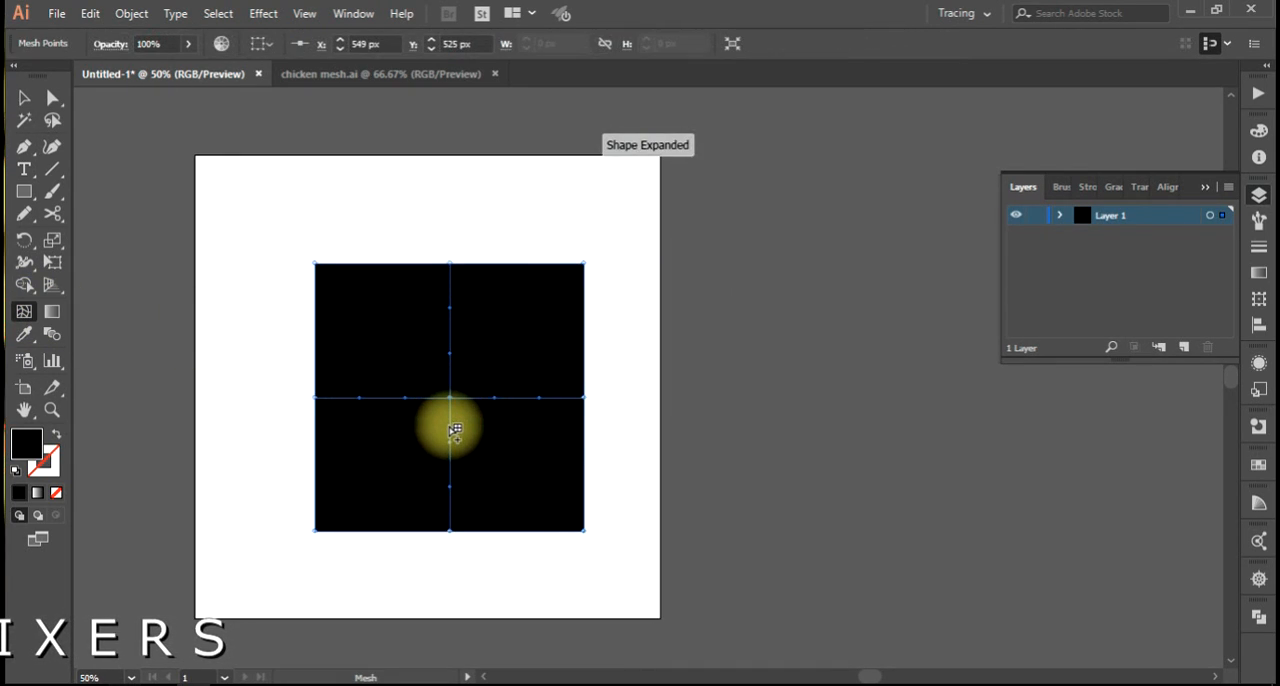
left_click(382, 326)
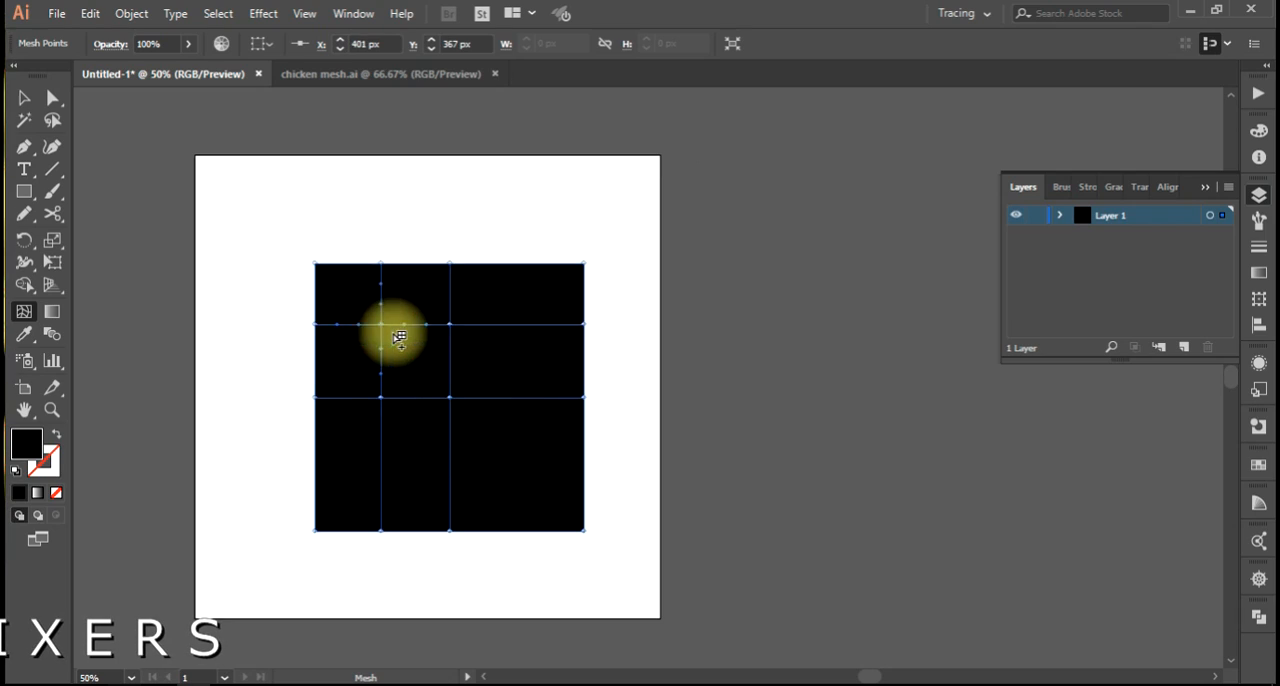
left_click(534, 460)
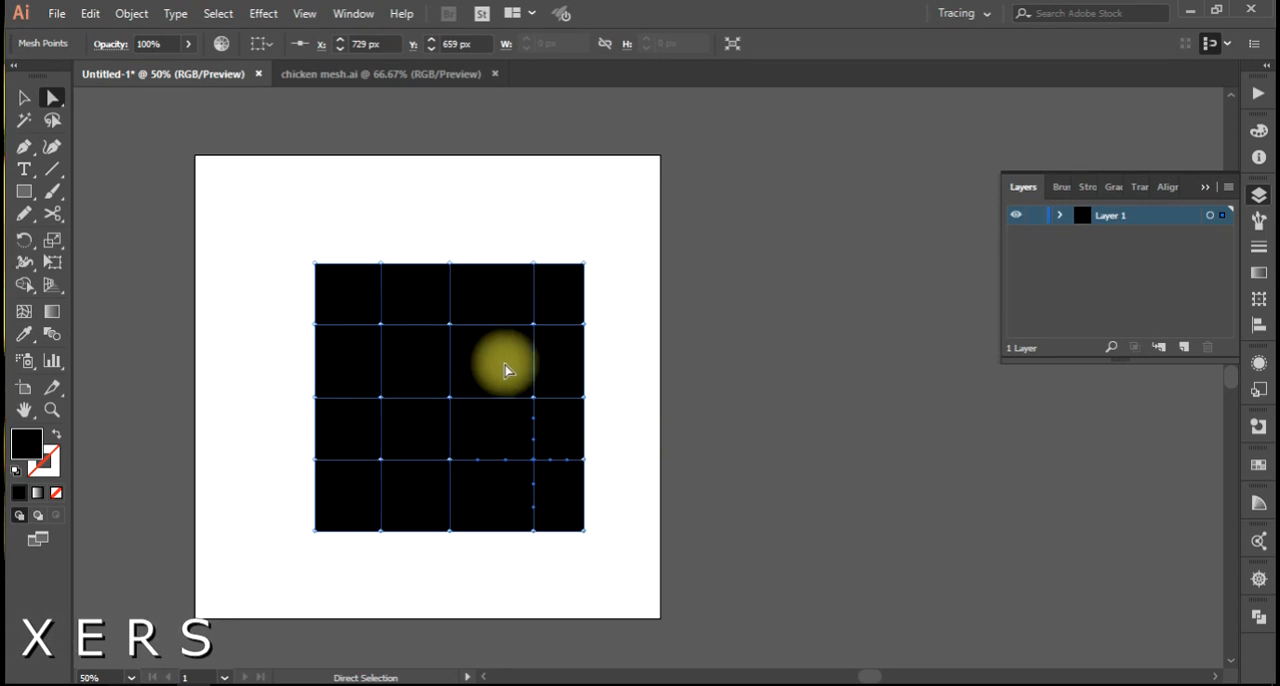
Move the three inner mesh points of the square's left inner column downward so the horizontal mesh lines dip there.
left_click(534, 424, "ctrl")
left_click_drag(526, 416, 551, 403)
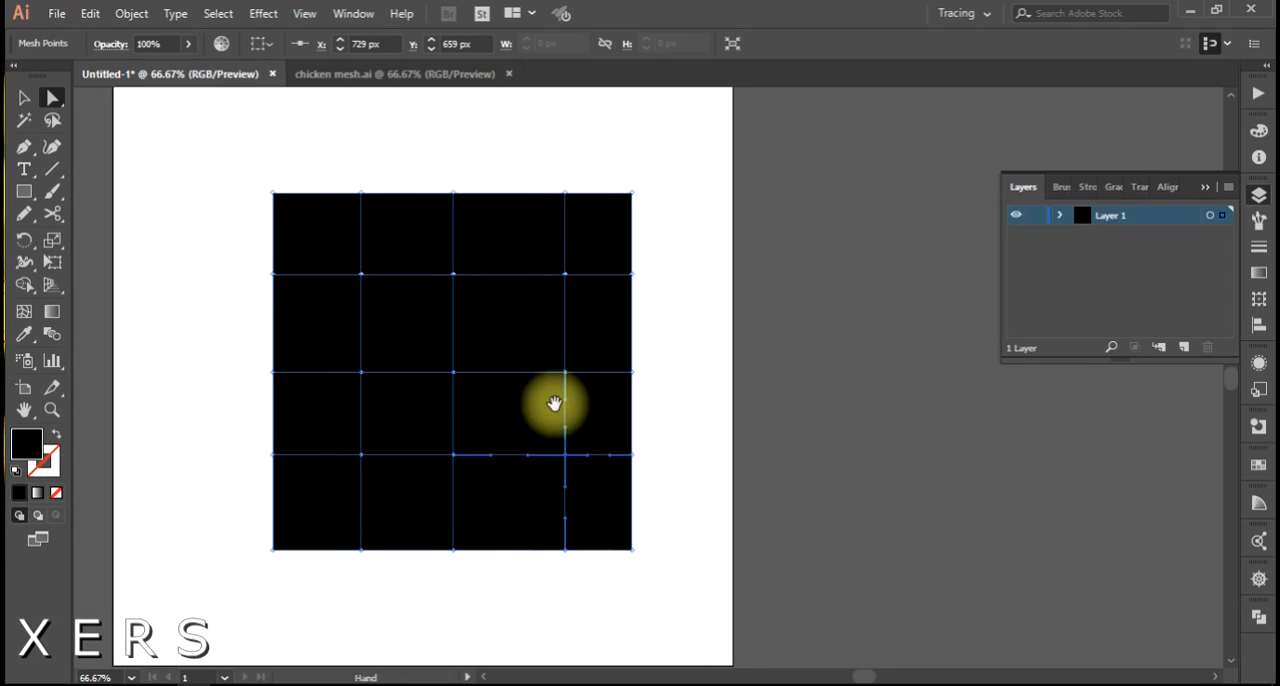
left_click(362, 274)
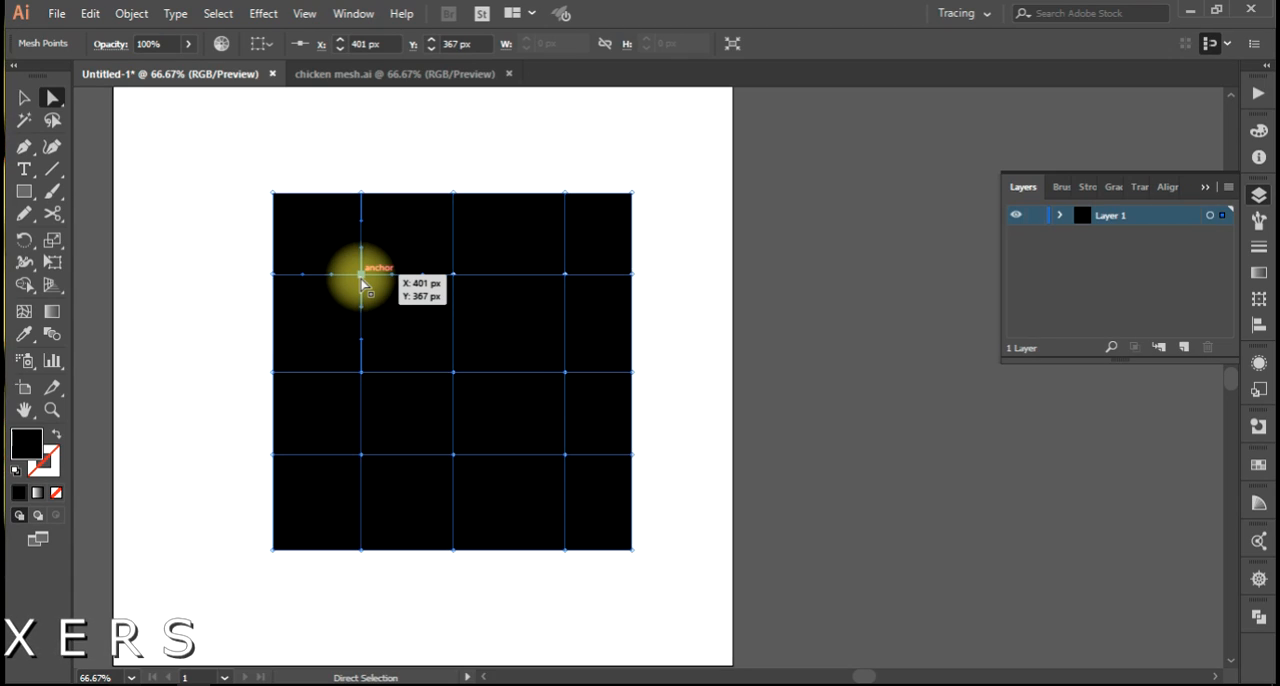
left_click_drag(360, 276, 360, 434)
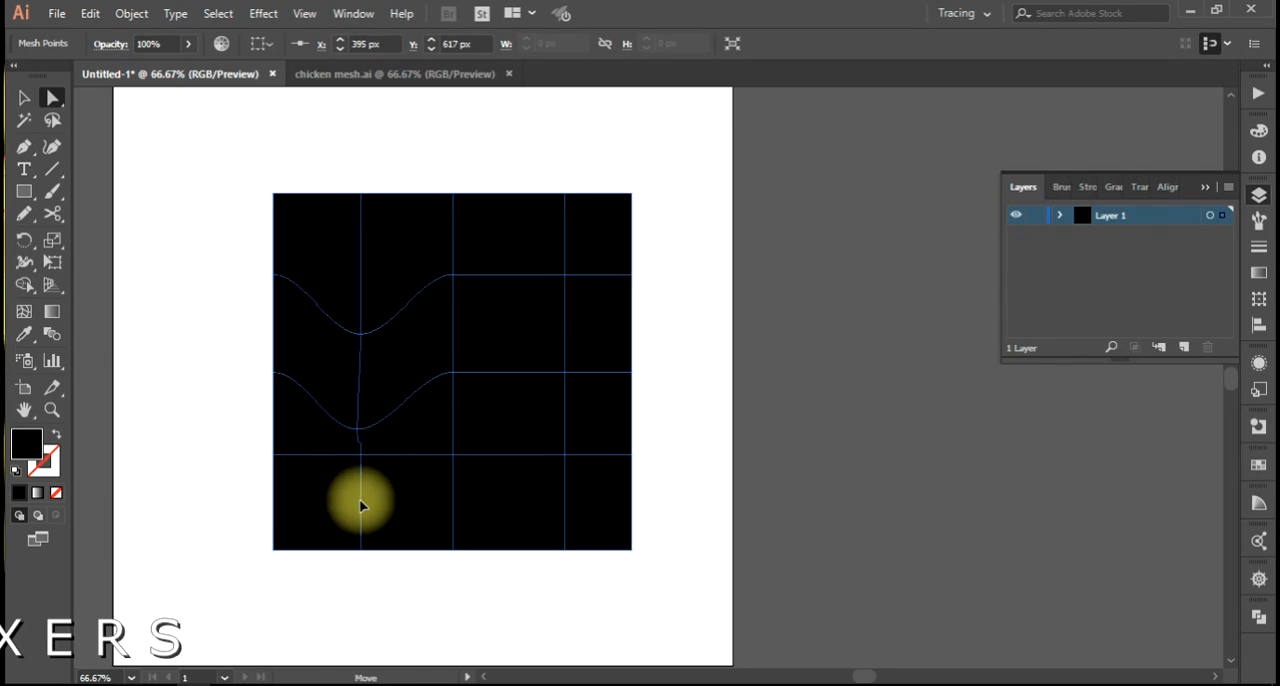
left_click(361, 456)
left_click_drag(361, 456, 357, 504)
Raise the three inner mesh points of the right inner column so the horizontal mesh lines form waves.
left_click_drag(564, 274, 568, 228)
left_click_drag(566, 371, 568, 303)
left_click_drag(566, 456, 566, 389)
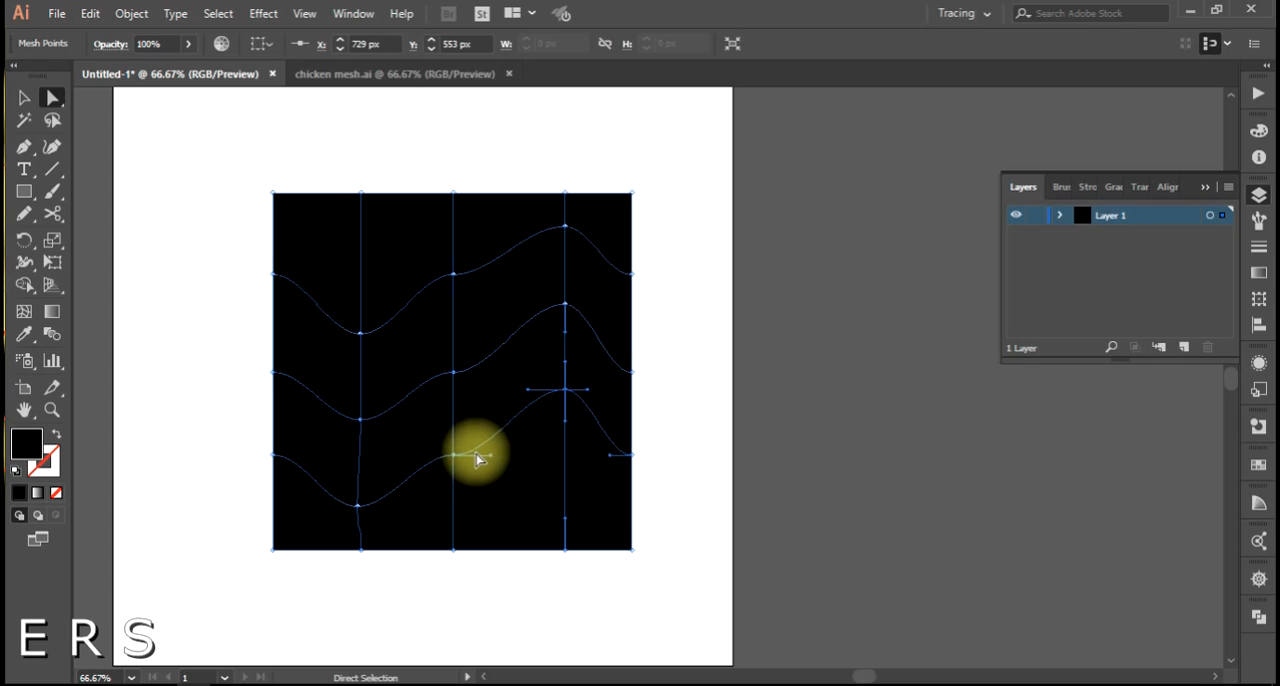
Tilt the direction handles of the three middle-column mesh points upward to smooth the wave curves.
left_click_drag(492, 456, 493, 434)
left_click(454, 373)
left_click_drag(491, 373, 492, 345)
left_click(454, 274)
left_click_drag(491, 274, 483, 236)
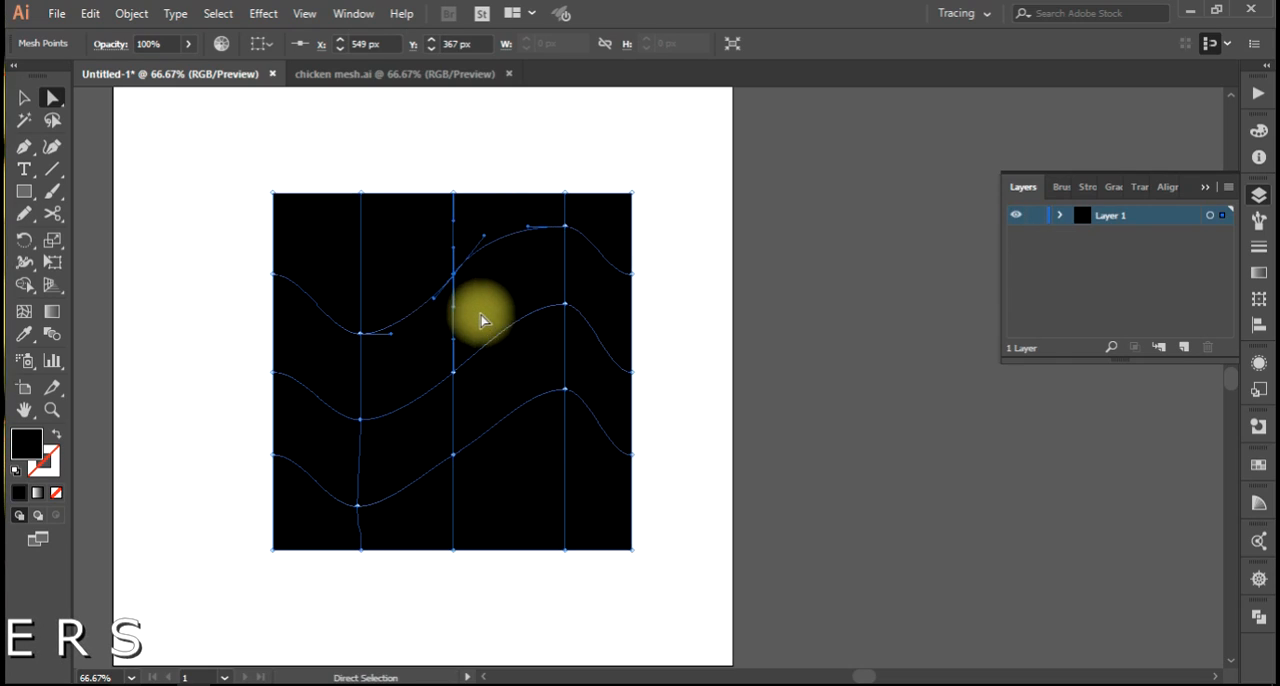
left_click(361, 334)
left_click(455, 275, "shift")
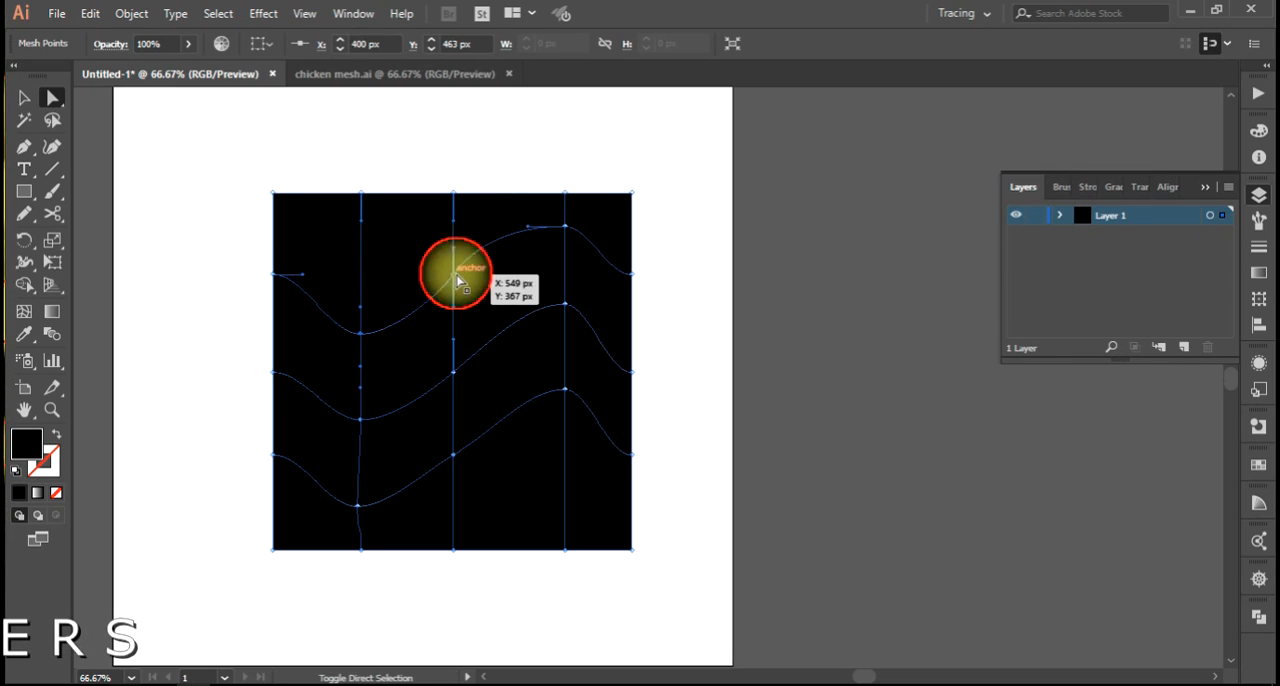
left_click(575, 236)
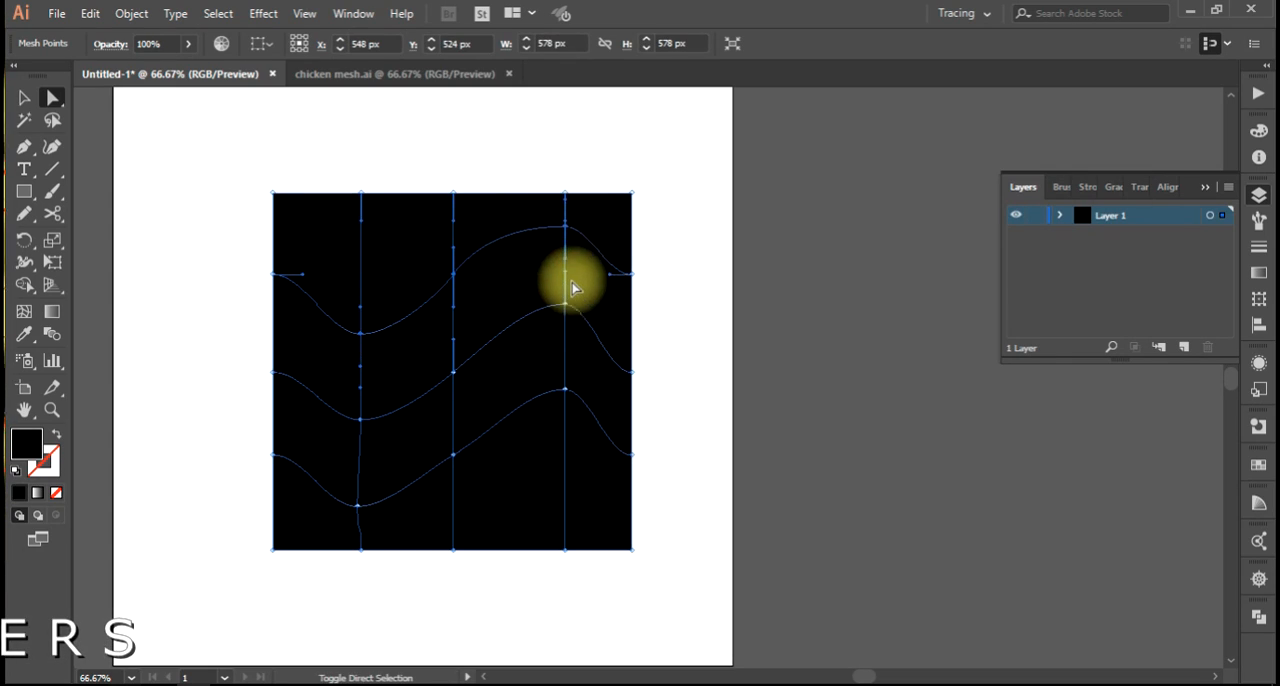
left_click(565, 390)
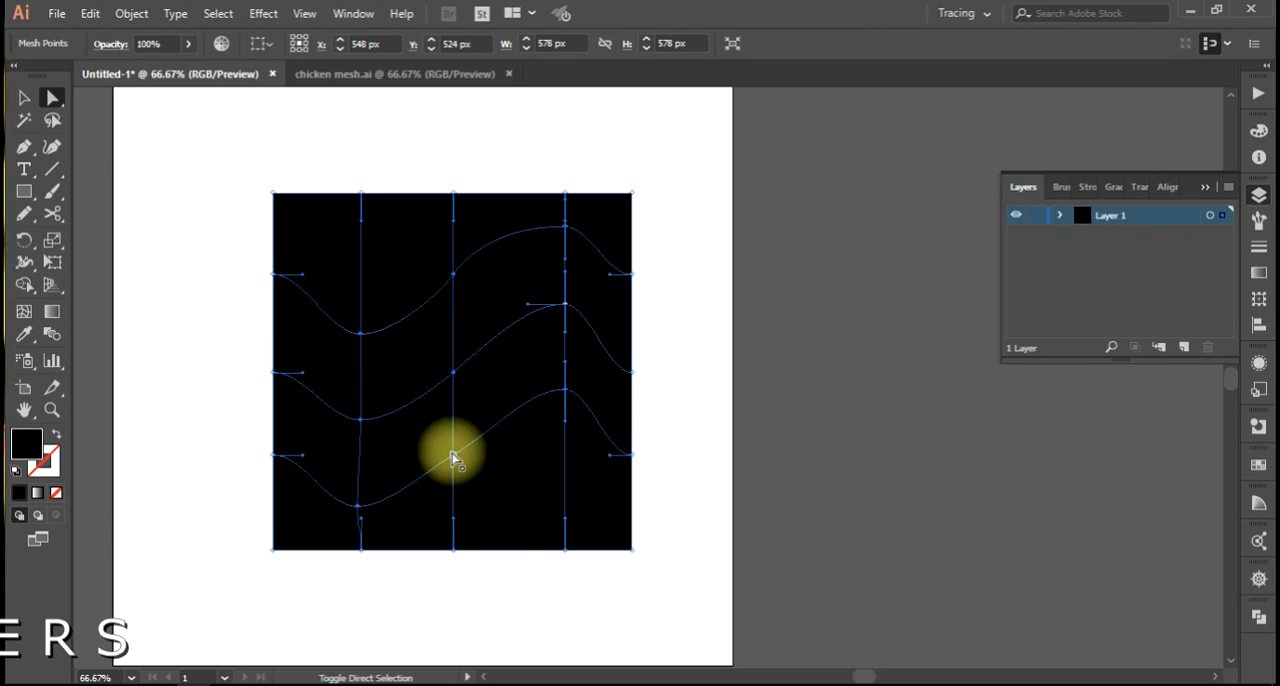
Select the inner mesh points along the upper and lower wave lines and color them gray 6d6d6d.
left_click(359, 508)
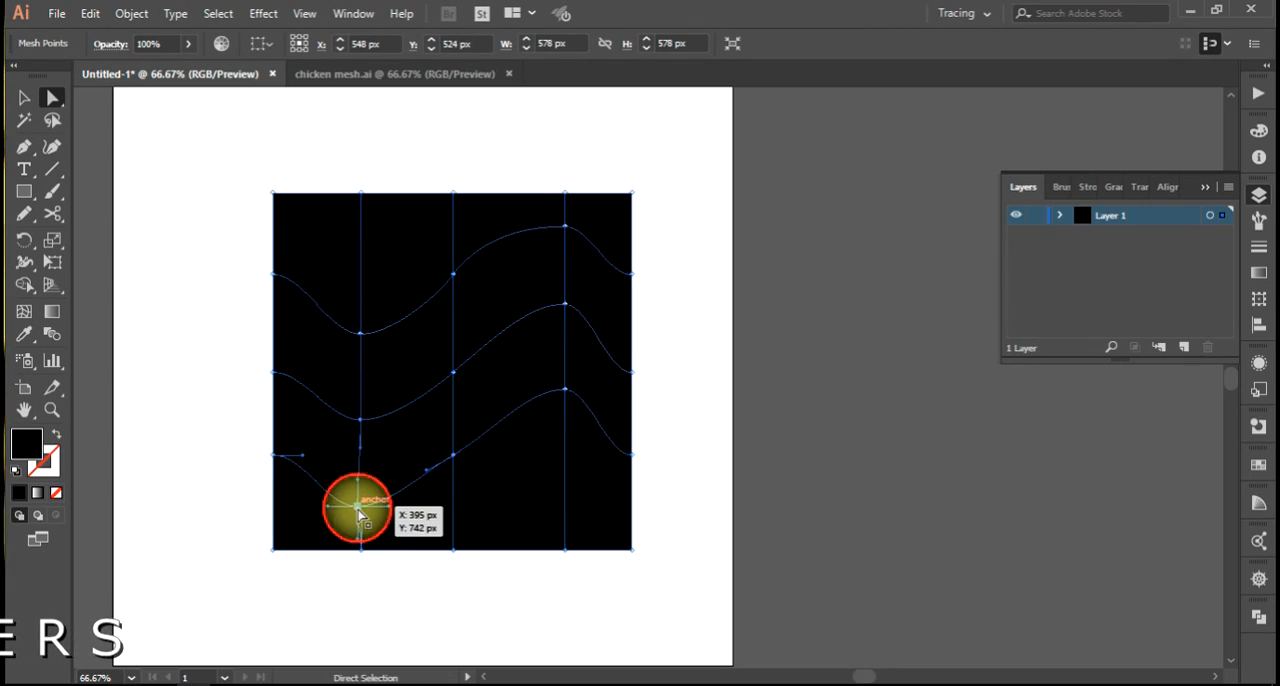
left_click(454, 457, "shift")
left_click(565, 226)
left_click(455, 274)
left_click(362, 334)
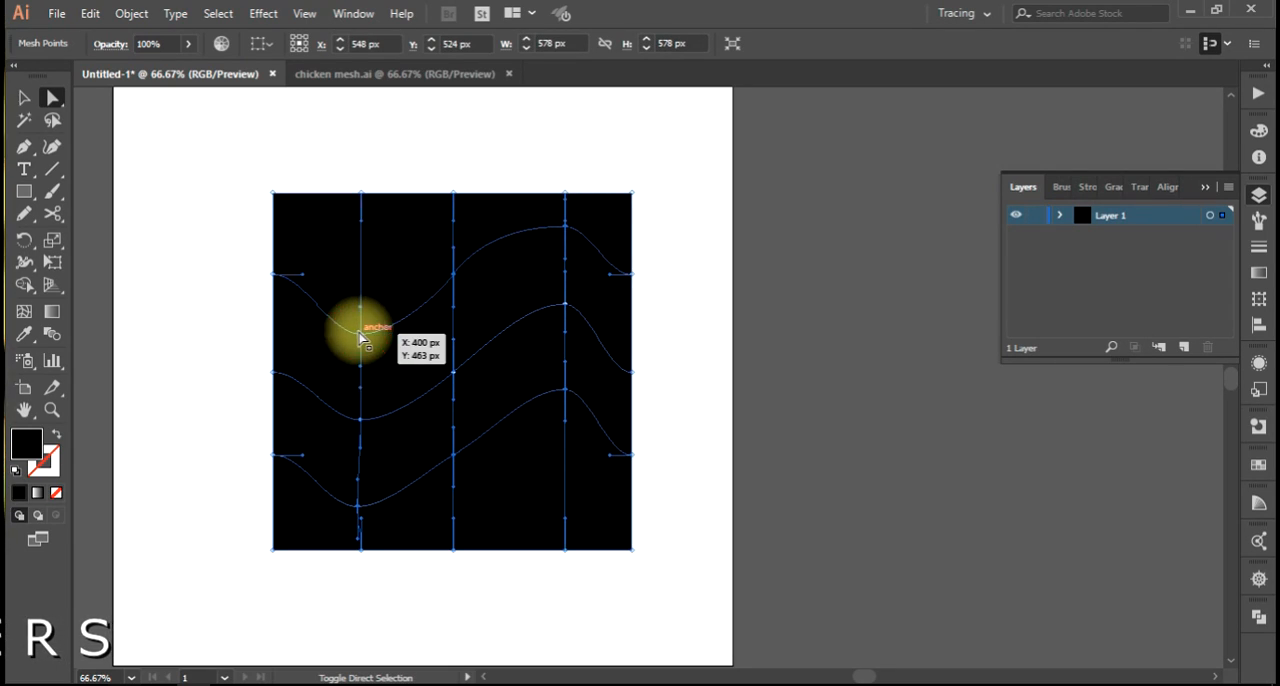
double_click(30, 440)
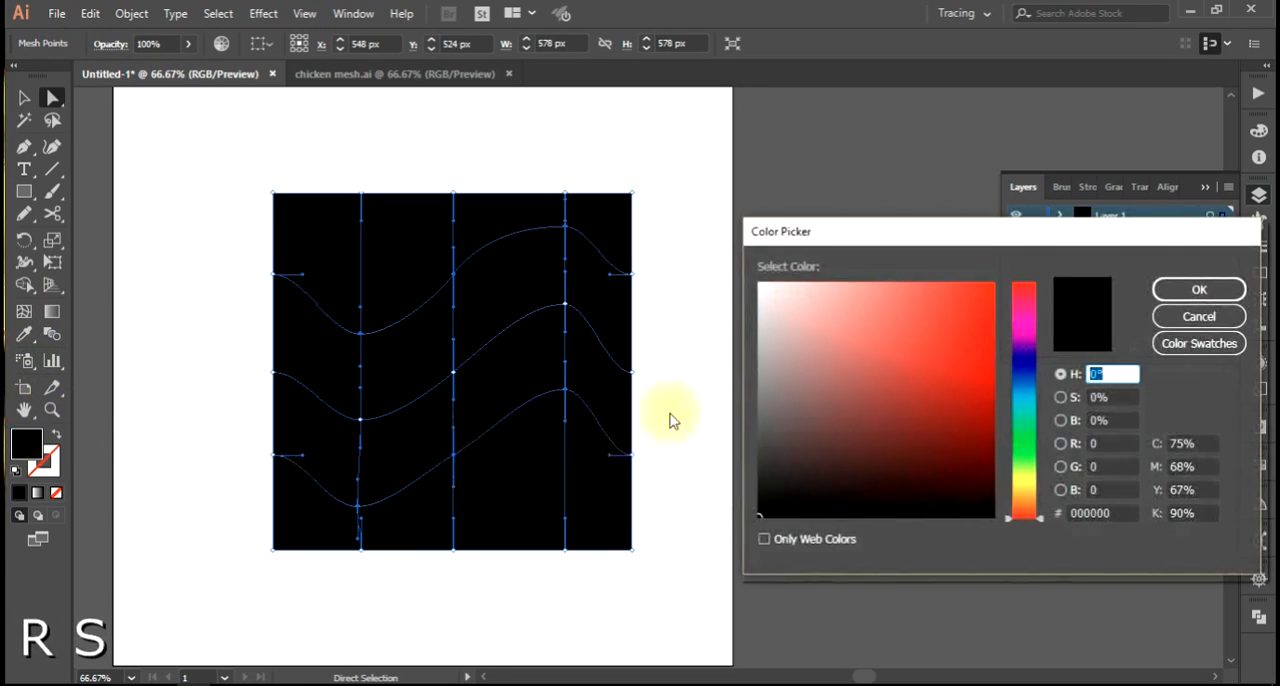
left_click_drag(807, 373, 753, 416)
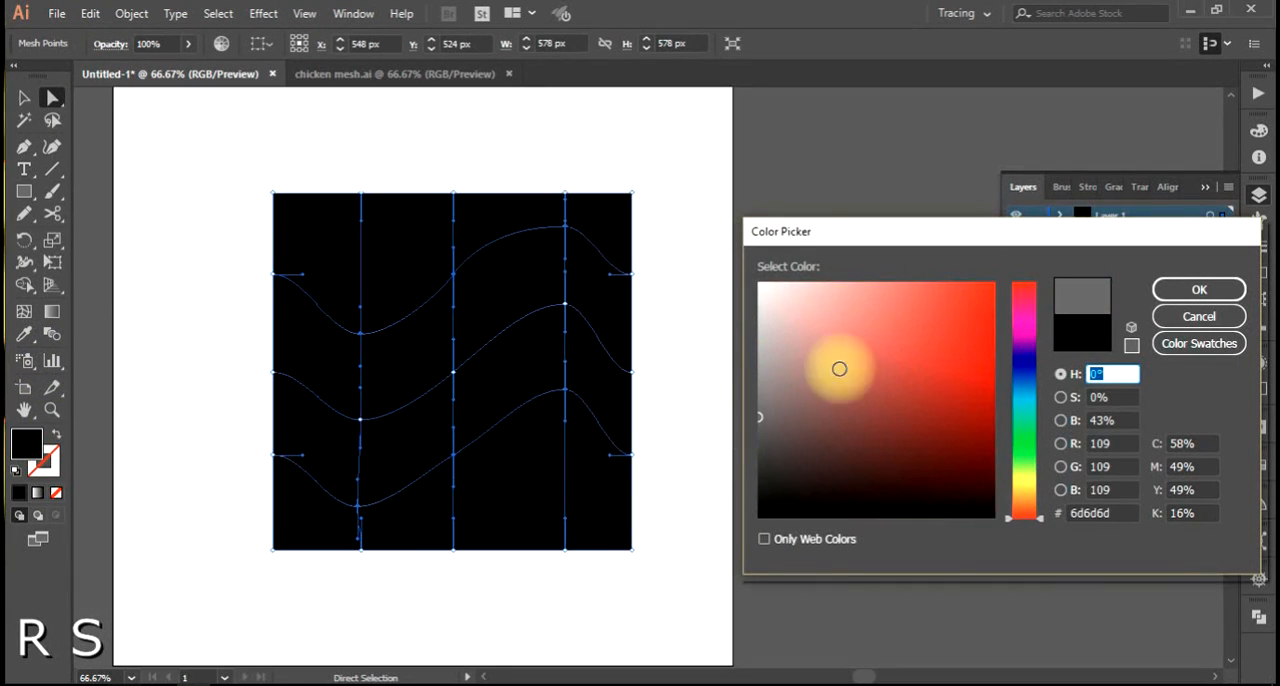
left_click(1168, 289)
left_click(805, 345)
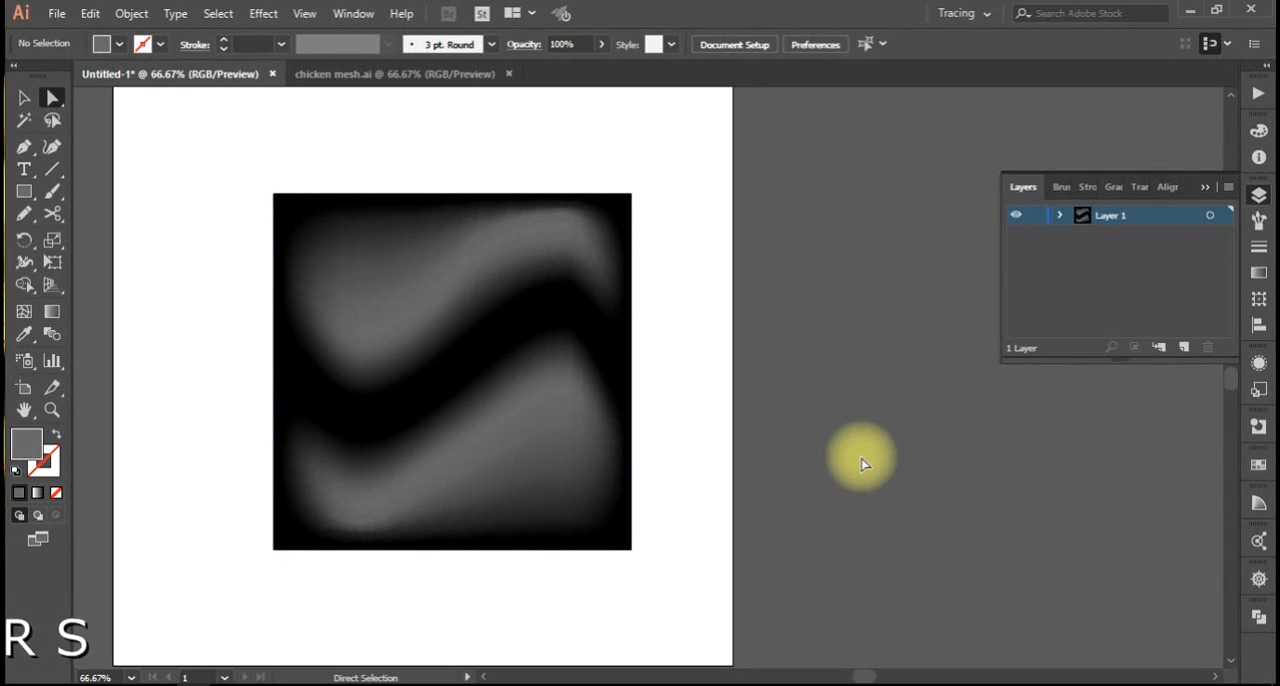
left_click(389, 368)
left_click(766, 343)
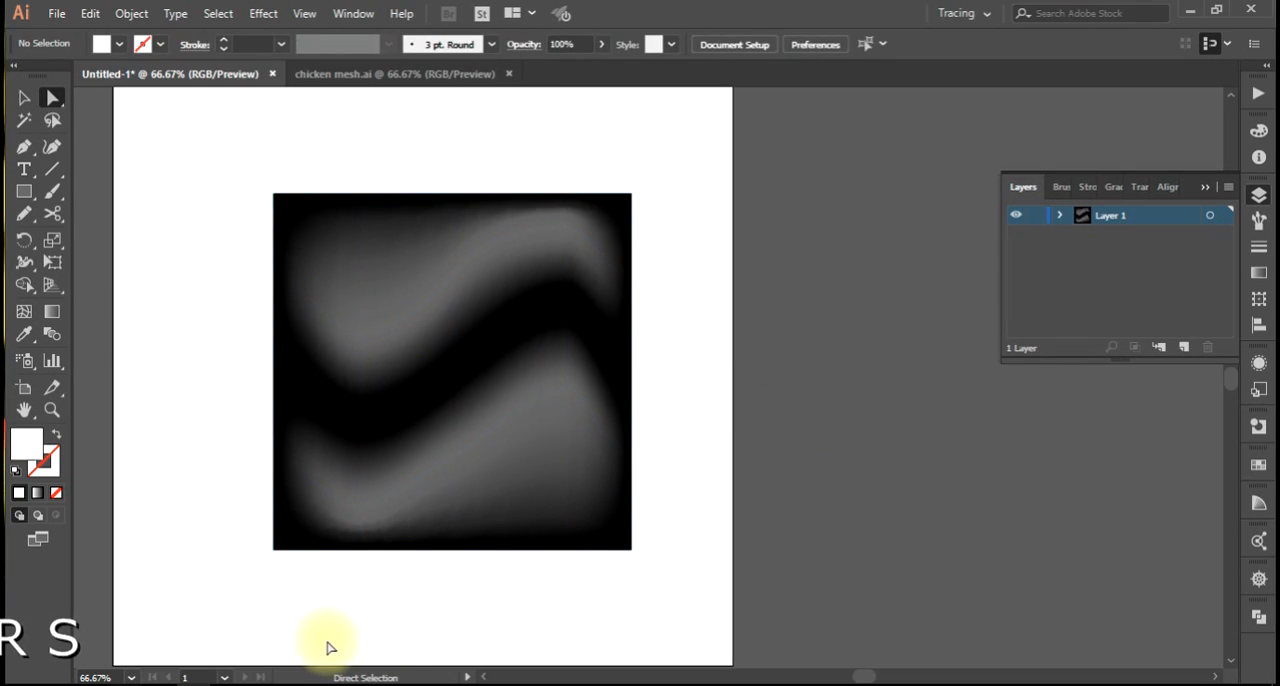